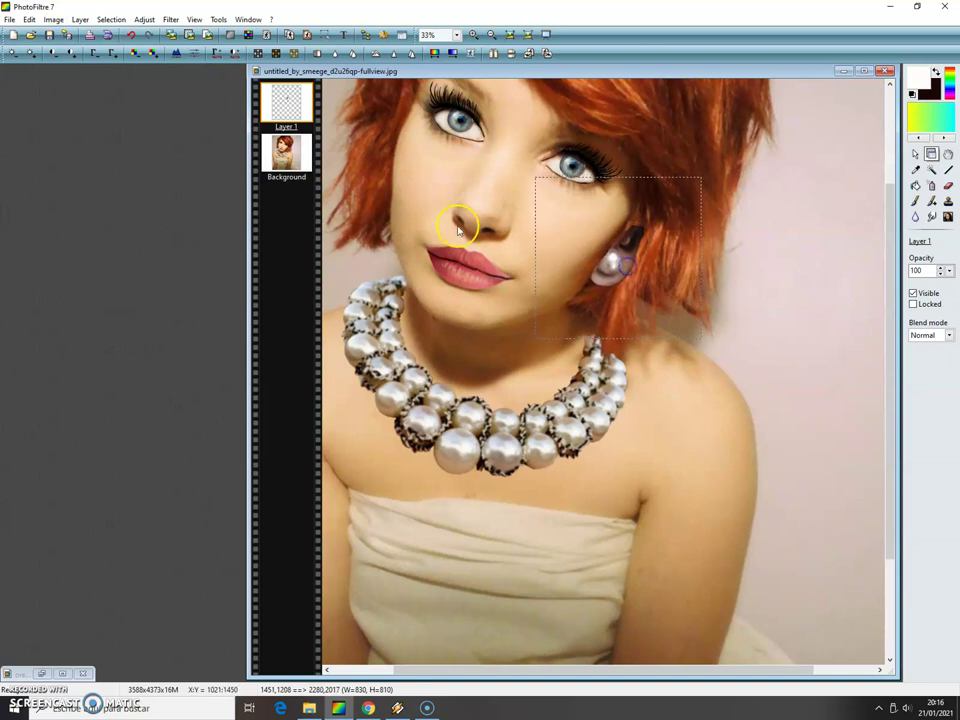
# Brighten the ear layer by applying a gamma correction of 1.10.
pyautogui.click(80, 19)
pyautogui.moveTo(163, 20)
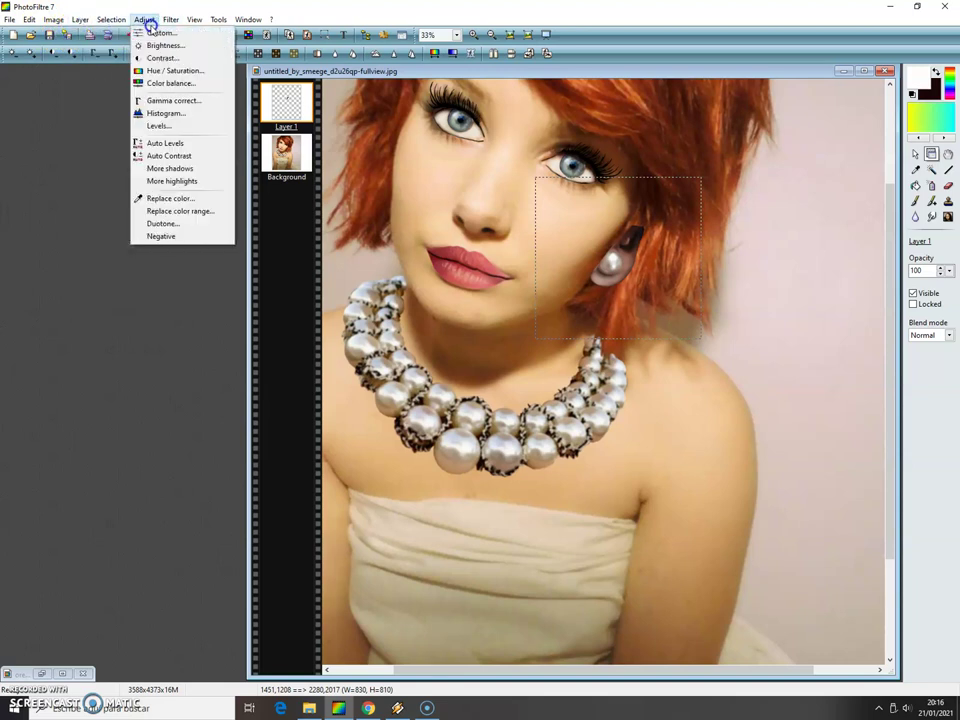
pyautogui.click(162, 33)
pyautogui.moveTo(663, 151); pyautogui.dragTo(761, 154)
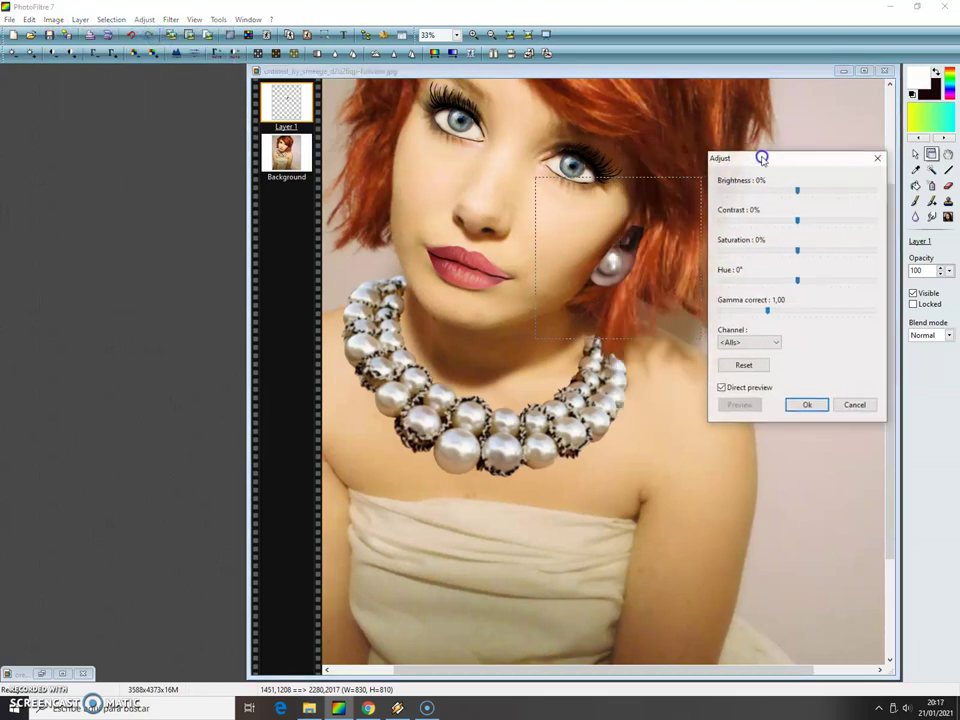
pyautogui.moveTo(773, 308); pyautogui.dragTo(779, 310)
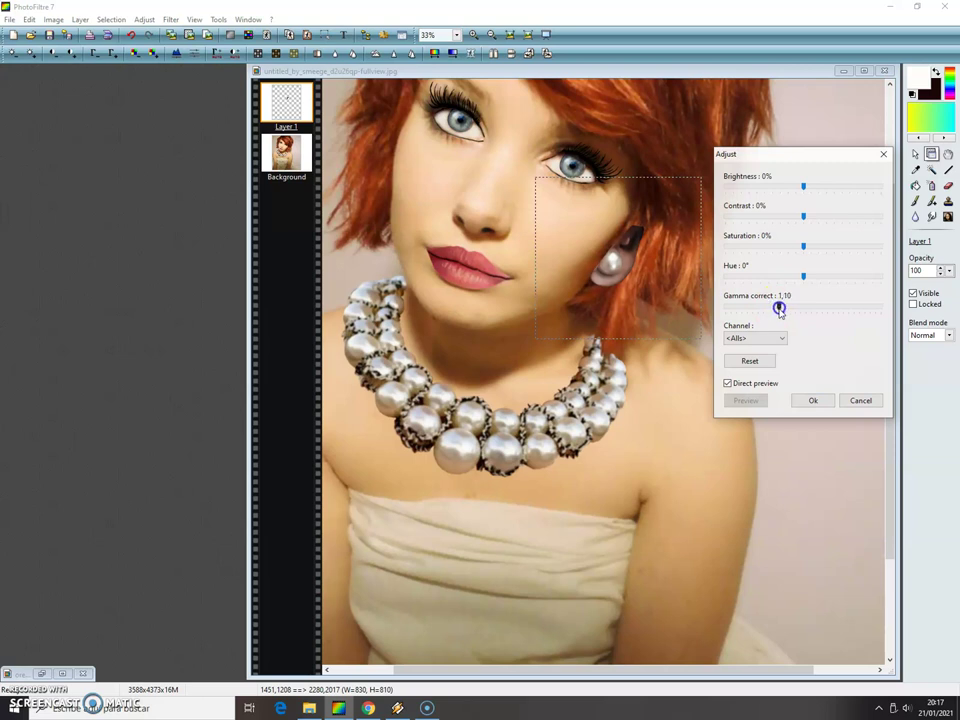
pyautogui.click(810, 399)
# Tint the ear layer with Hue 16°, Saturation 25%, Red 11% and Blue -5%.
pyautogui.click(113, 20)
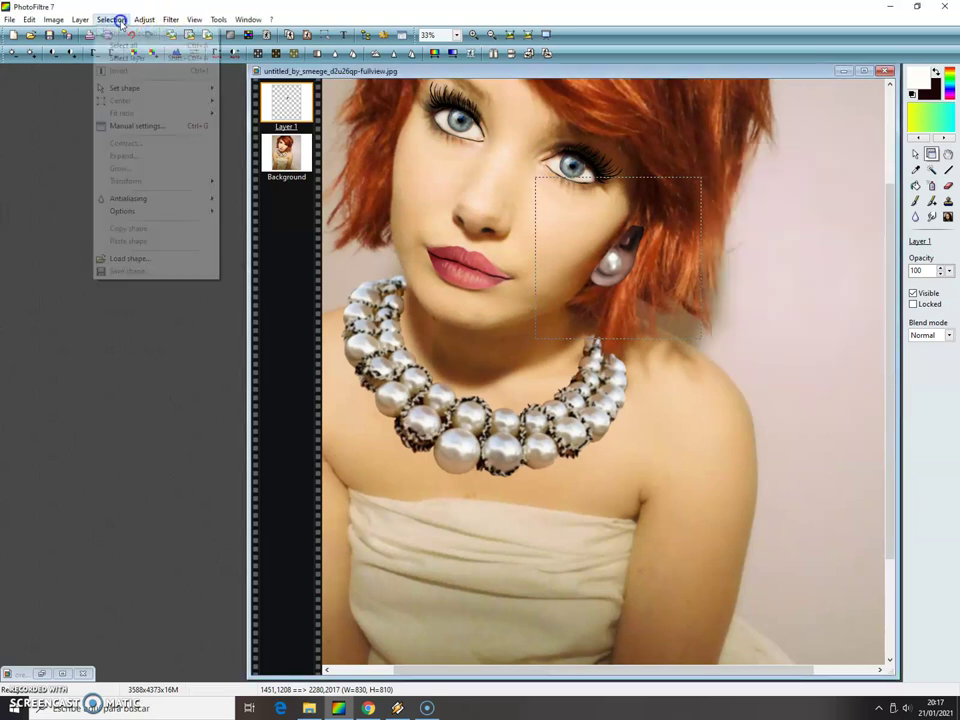
pyautogui.moveTo(145, 19)
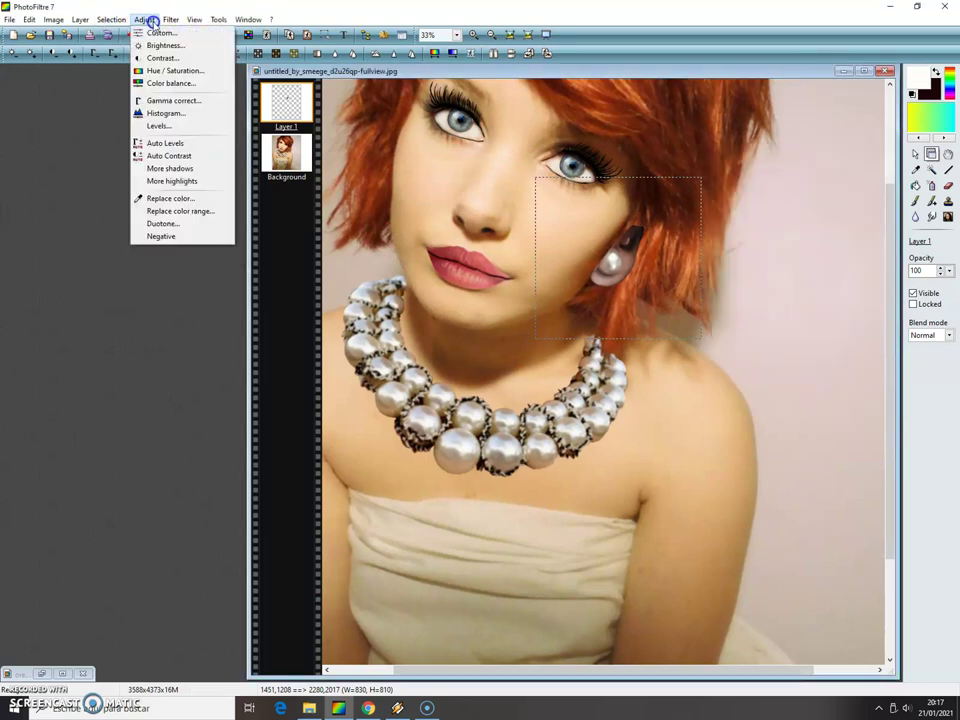
pyautogui.click(170, 72)
pyautogui.moveTo(751, 197); pyautogui.dragTo(748, 197)
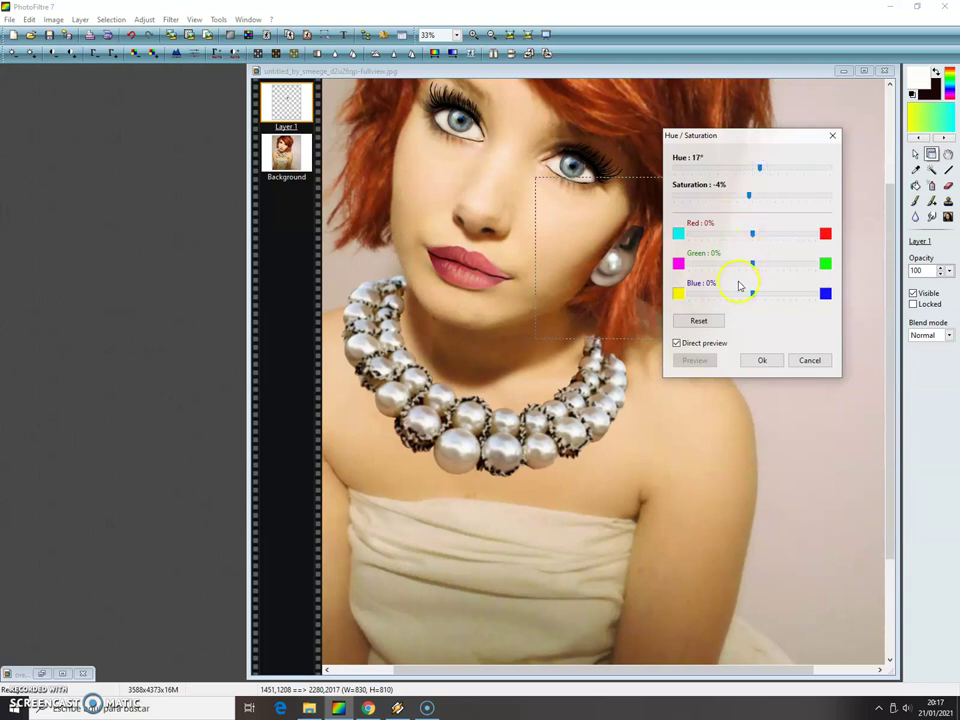
pyautogui.moveTo(752, 295); pyautogui.dragTo(751, 299)
pyautogui.click(747, 197)
pyautogui.moveTo(755, 235); pyautogui.dragTo(759, 236)
pyautogui.click(760, 169)
pyautogui.moveTo(759, 170); pyautogui.dragTo(770, 200)
pyautogui.moveTo(771, 198); pyautogui.dragTo(771, 200)
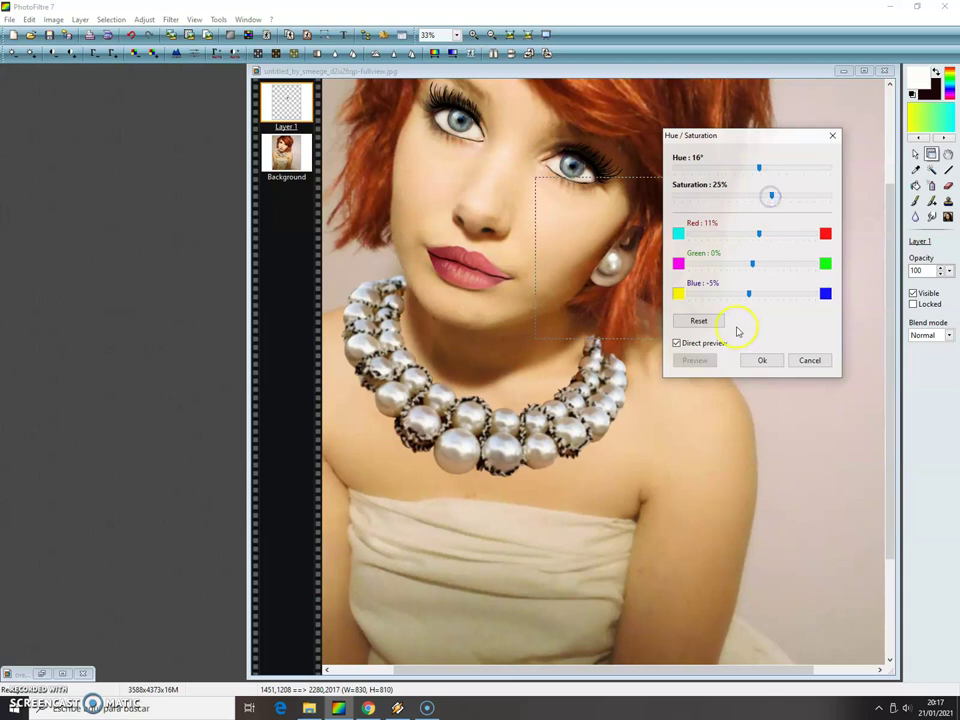
pyautogui.click(756, 360)
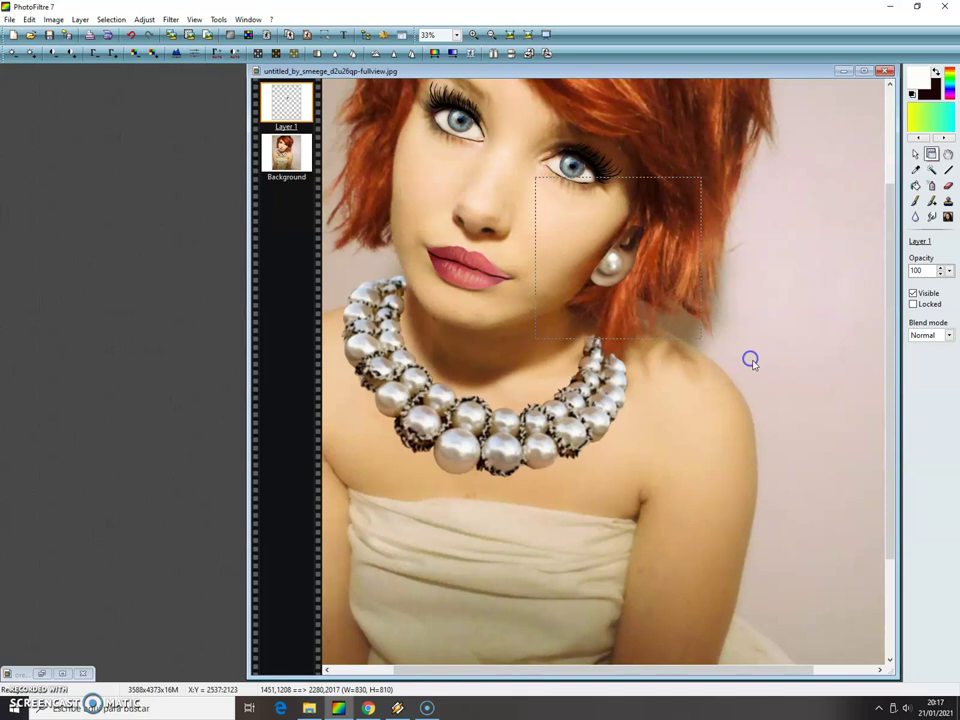
# Outline the cheek-side edge of the pasted ear, about 460 × 315 px, clear it from Layer 1 and drop the selection.
pyautogui.click(475, 35)
pyautogui.click(476, 35)
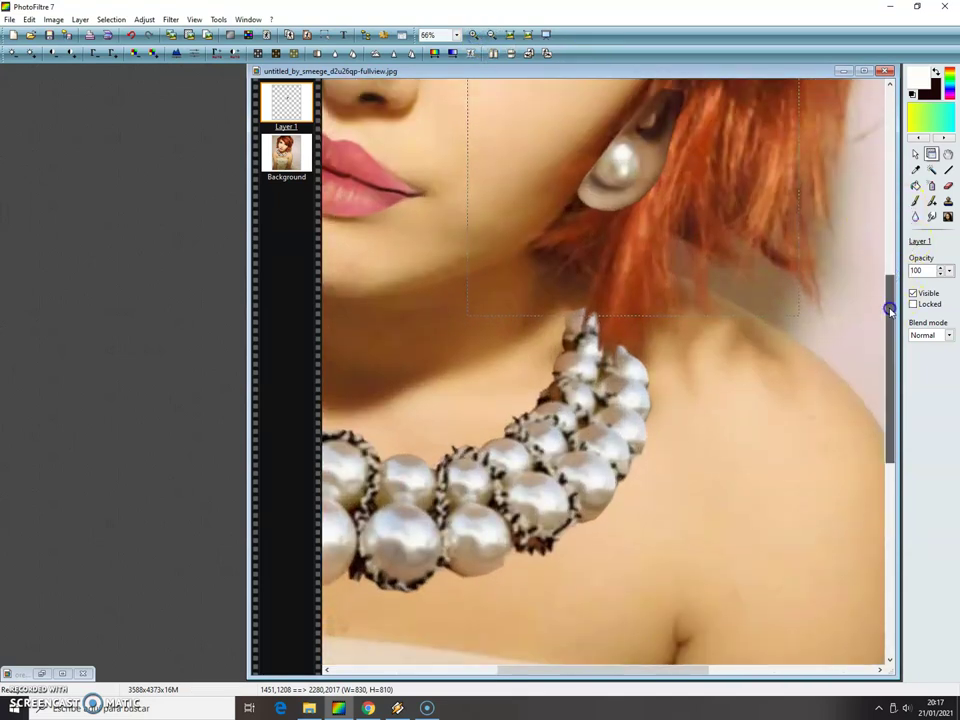
pyautogui.scroll(5, 886, 304)
pyautogui.click(916, 155)
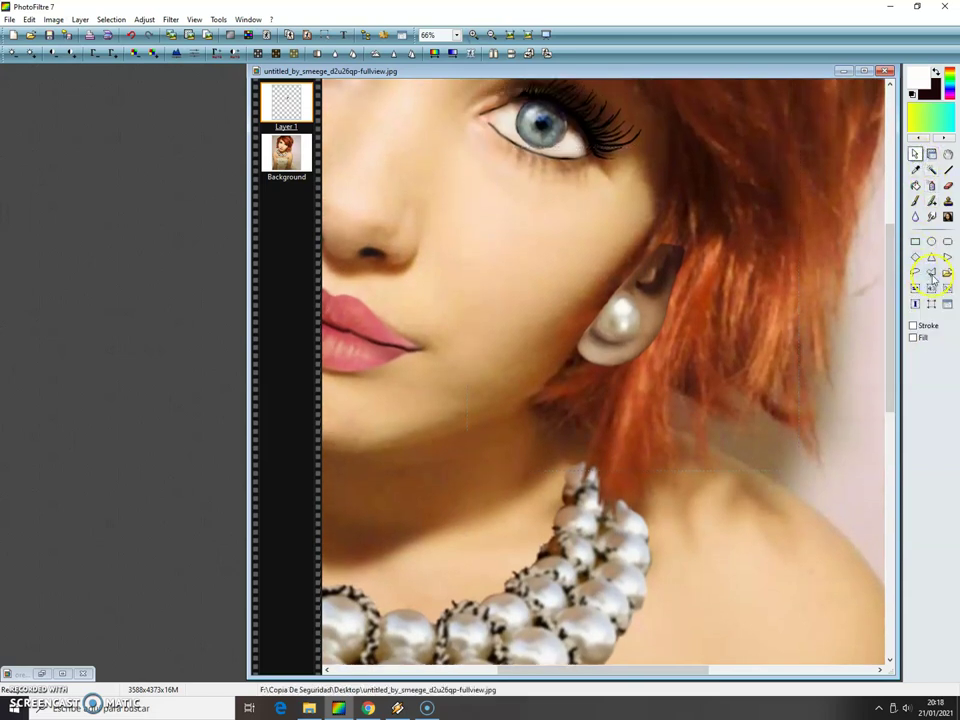
pyautogui.moveTo(576, 359)
pyautogui.mouseDown()
pyautogui.moveTo(622, 293)
pyautogui.moveTo(660, 261)
pyautogui.moveTo(658, 231)
pyautogui.moveTo(587, 284)
pyautogui.moveTo(478, 338)
pyautogui.mouseUp()
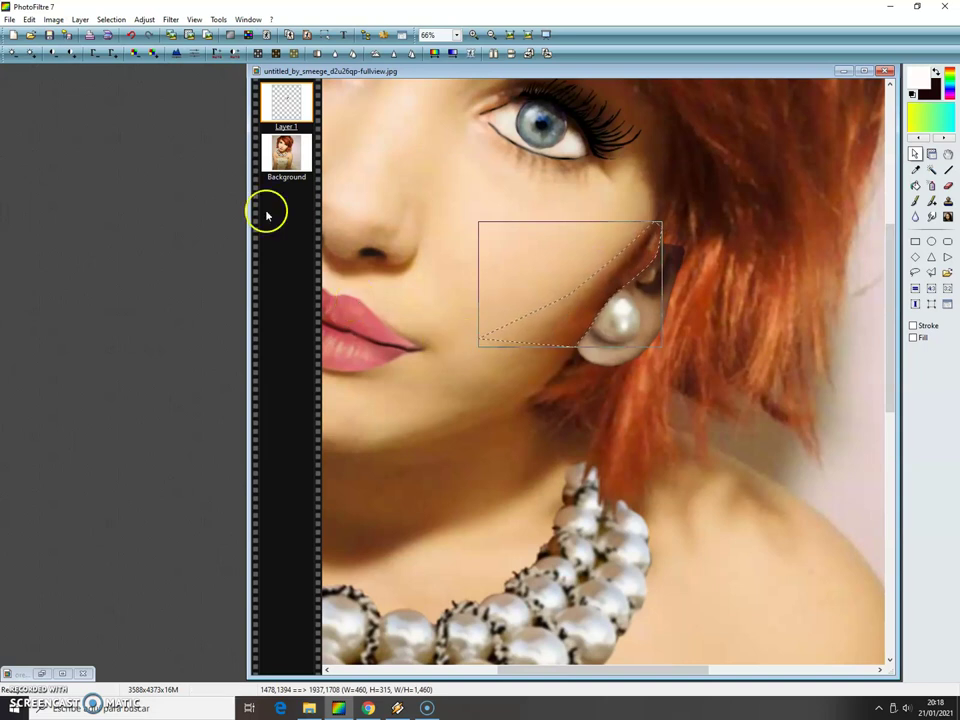
pyautogui.click(111, 19)
pyautogui.click(125, 33)
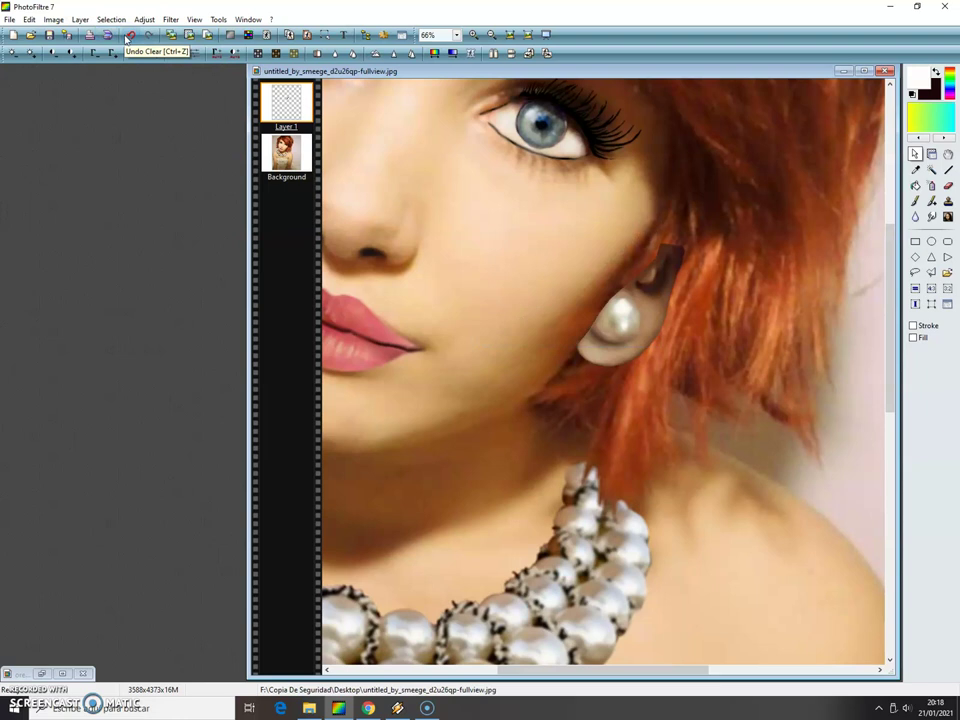
# Sample a light skin tone from the cheek on the Background layer as the foreground colour.
pyautogui.click(915, 170)
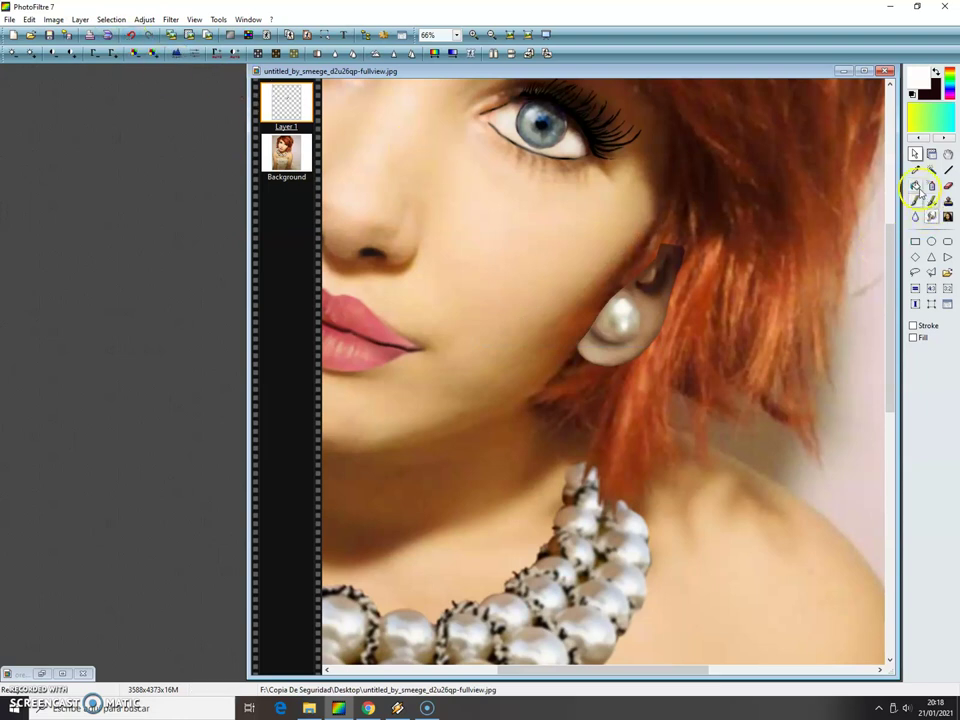
pyautogui.click(558, 298)
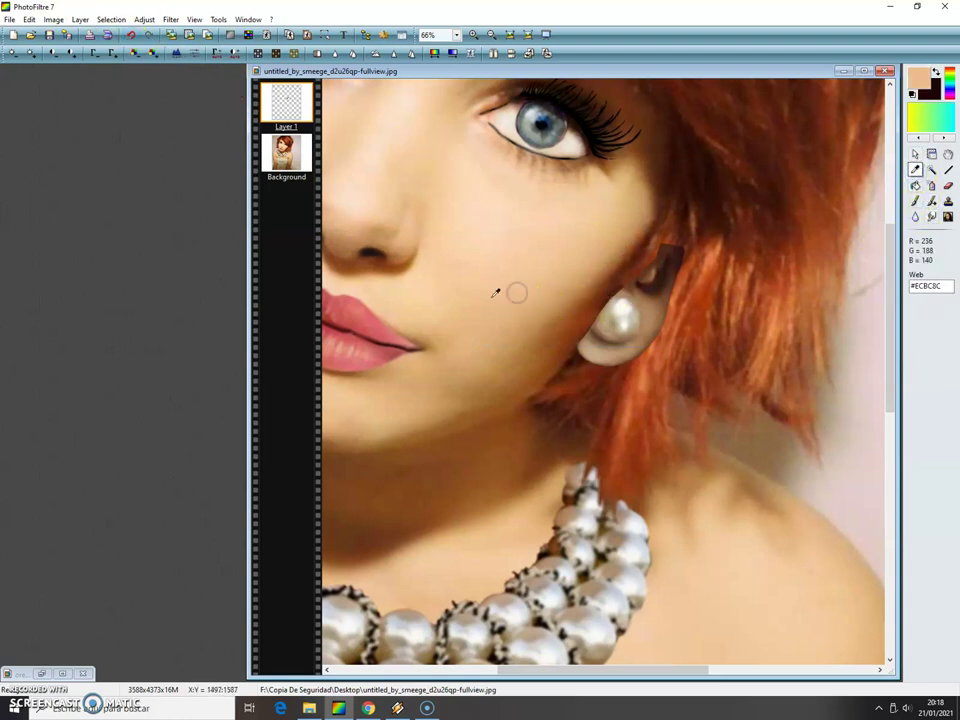
pyautogui.click(292, 105)
pyautogui.click(285, 150)
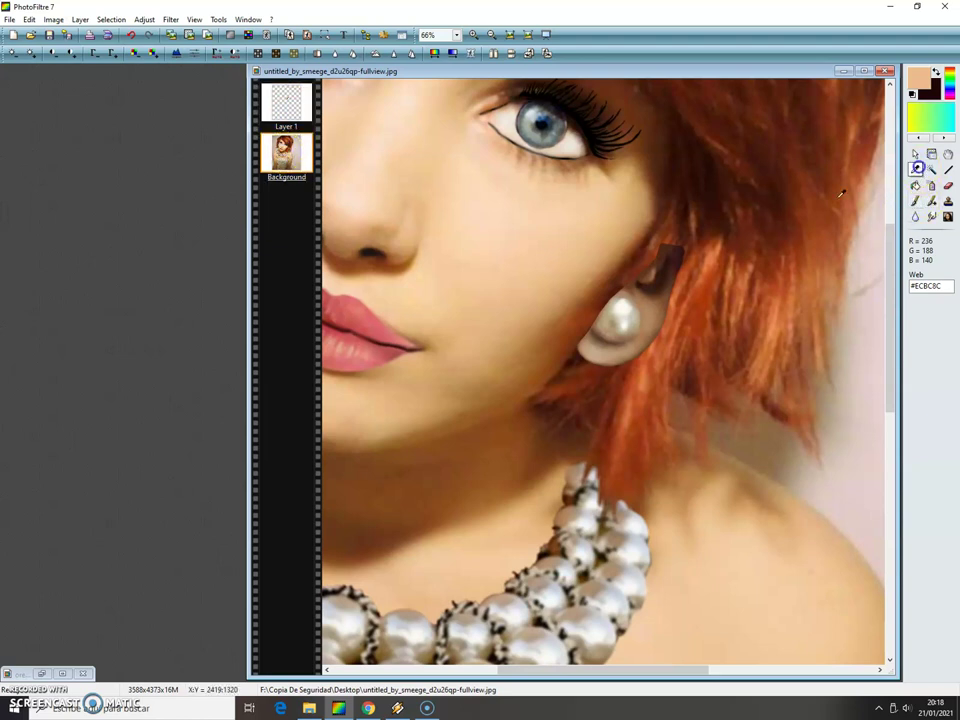
pyautogui.click(502, 254)
# Set the paintbrush size to 18 and brush the skin tone around the earlobe on the Background layer.
pyautogui.click(914, 201)
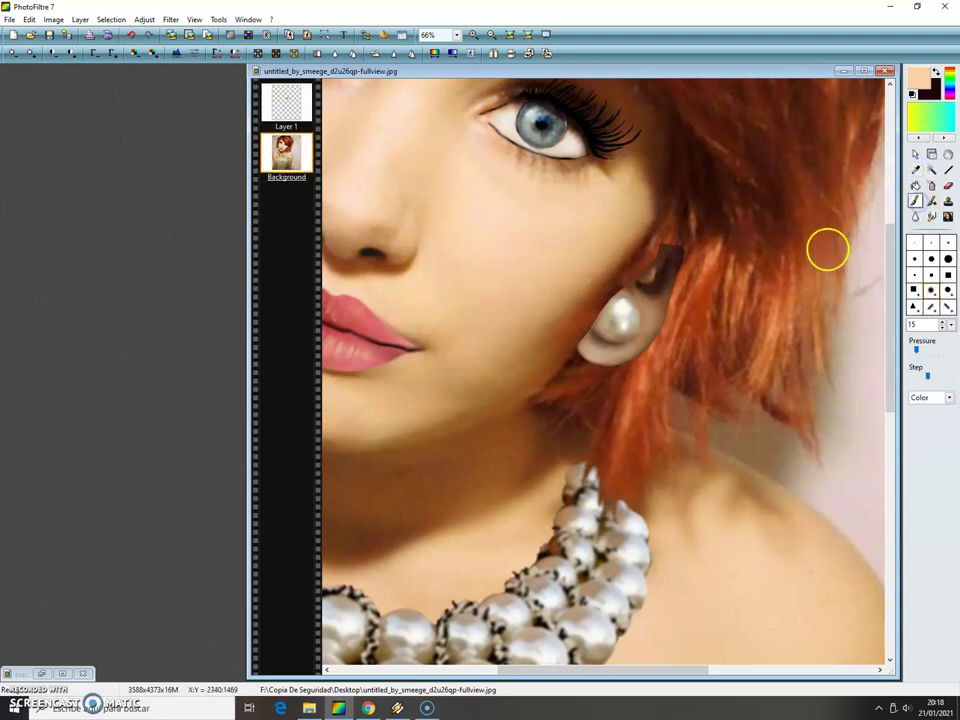
pyautogui.click(945, 324)
pyautogui.click(945, 324)
pyautogui.click(945, 324)
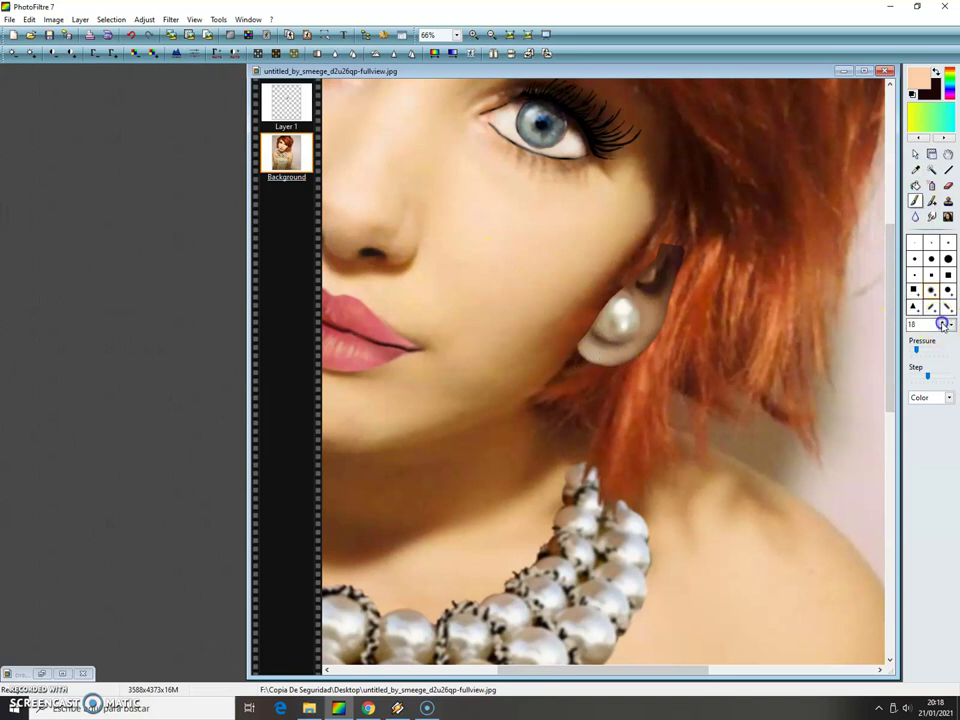
pyautogui.click(473, 34)
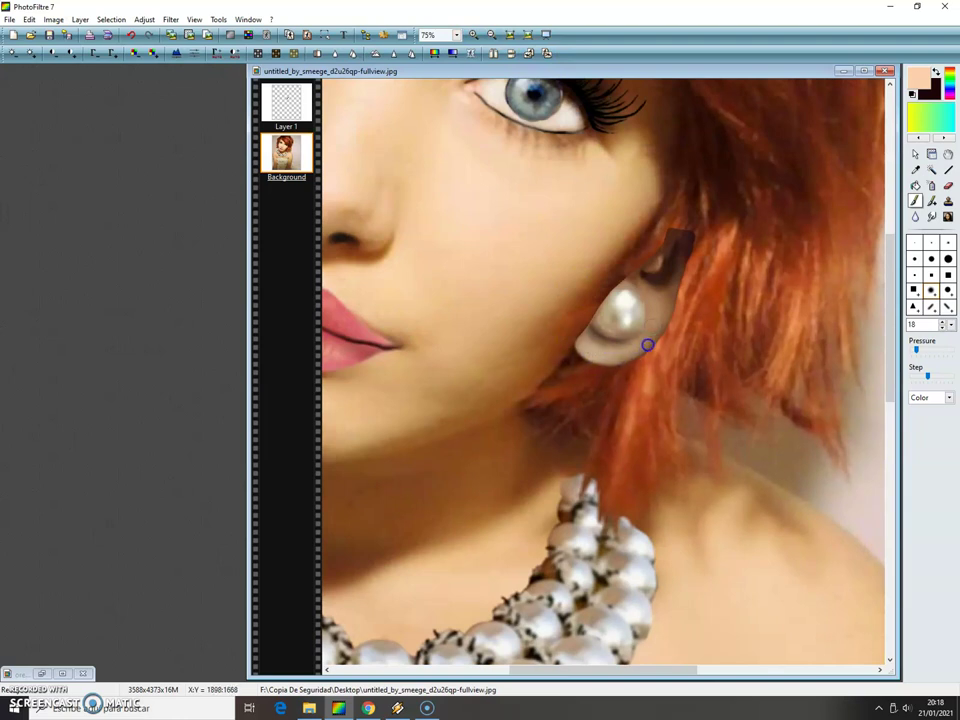
pyautogui.click(915, 351)
pyautogui.moveTo(566, 369)
pyautogui.mouseDown()
pyautogui.moveTo(604, 357)
pyautogui.moveTo(627, 352)
pyautogui.moveTo(598, 343)
pyautogui.moveTo(600, 353)
pyautogui.moveTo(654, 346)
pyautogui.mouseUp()
pyautogui.click(656, 324)
# Paint the sampled skin tone softly over the earlobe around the pearl on Layer 1.
pyautogui.click(279, 107)
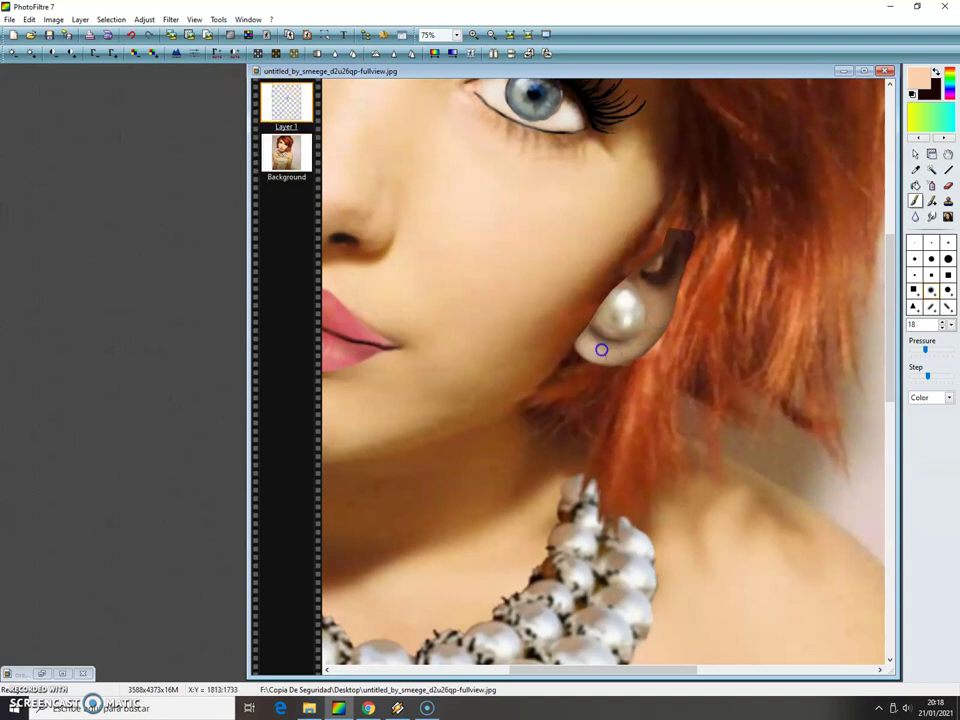
pyautogui.click(580, 374)
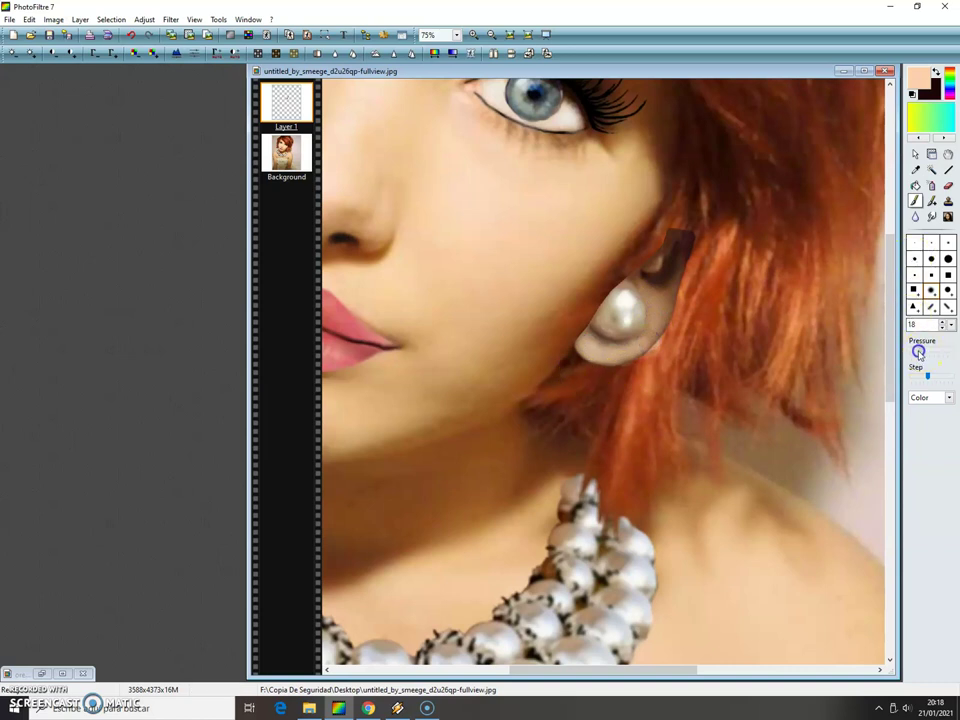
pyautogui.moveTo(619, 357)
pyautogui.mouseDown()
pyautogui.moveTo(656, 330)
pyautogui.moveTo(649, 288)
pyautogui.moveTo(655, 307)
pyautogui.mouseUp()
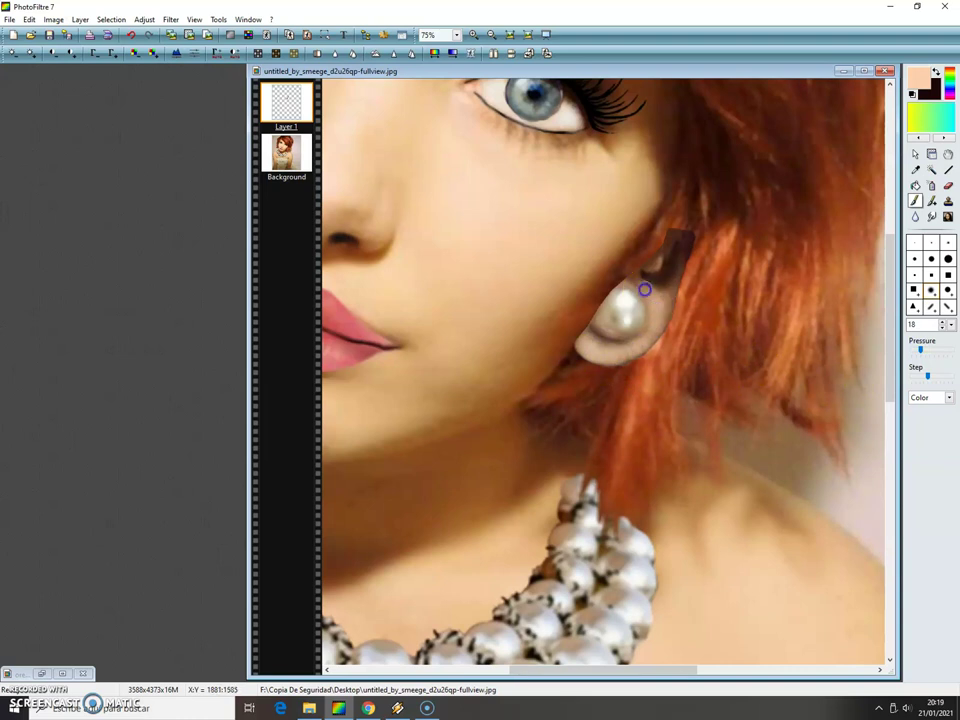
# Merge all layers into the Background.
pyautogui.click(300, 90)
pyautogui.click(80, 19)
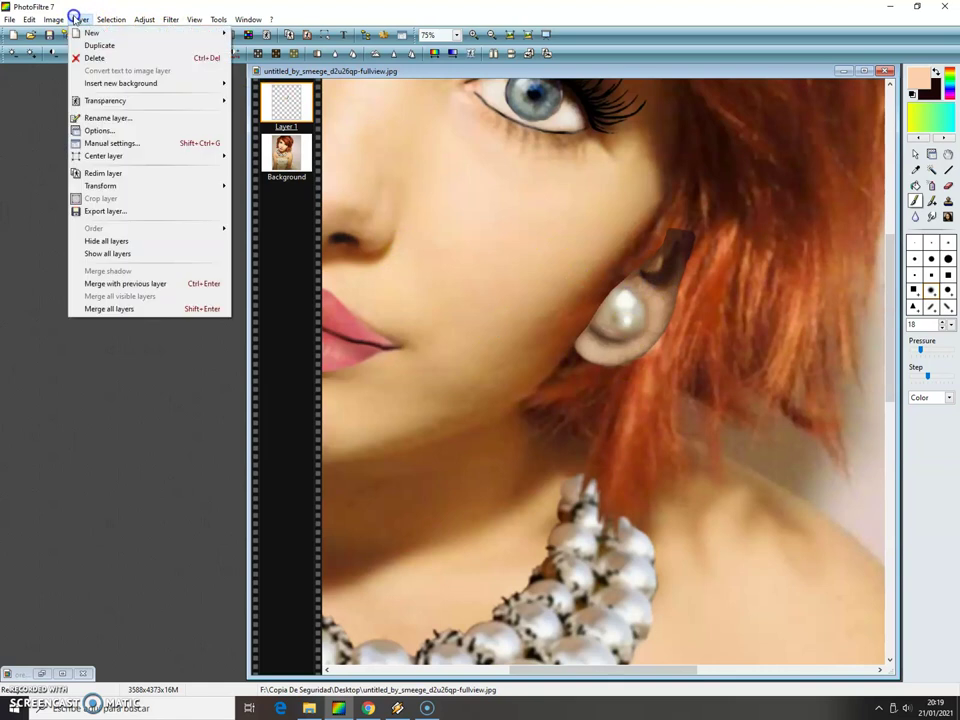
pyautogui.click(150, 310)
# Smudge the ear's outline, its dark upper end and the skin around the pearl to blend them with the face and hair.
pyautogui.click(476, 36)
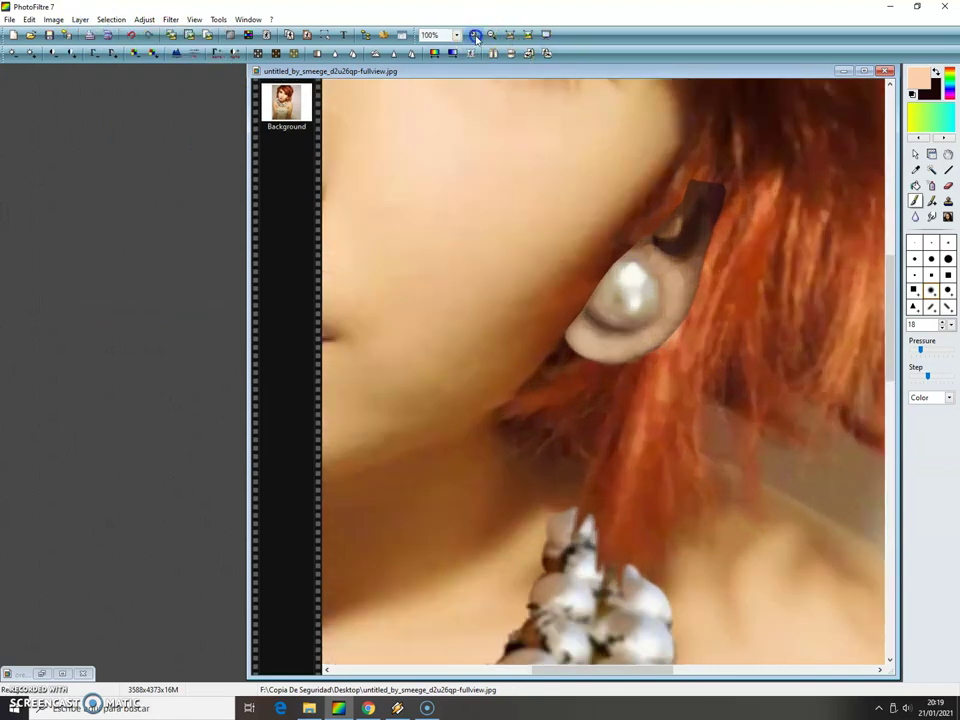
pyautogui.click(932, 216)
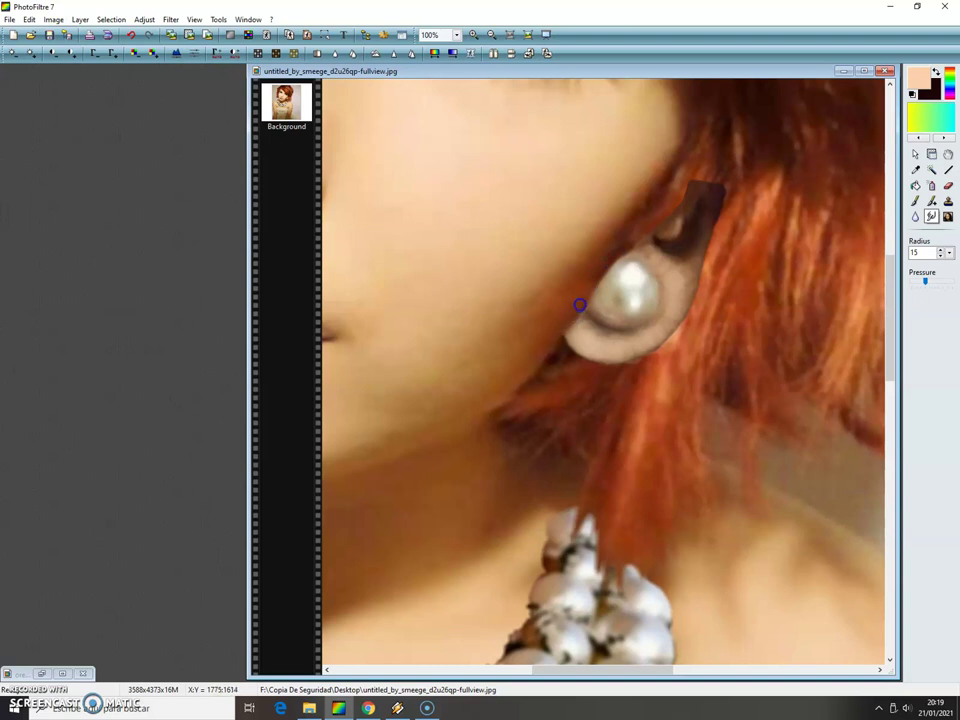
pyautogui.moveTo(654, 200)
pyautogui.mouseDown()
pyautogui.moveTo(716, 168)
pyautogui.moveTo(703, 196)
pyautogui.moveTo(710, 232)
pyautogui.moveTo(711, 194)
pyautogui.moveTo(725, 235)
pyautogui.moveTo(727, 185)
pyautogui.moveTo(718, 199)
pyautogui.moveTo(727, 179)
pyautogui.moveTo(713, 239)
pyautogui.moveTo(712, 228)
pyautogui.moveTo(731, 150)
pyautogui.mouseUp()
pyautogui.moveTo(892, 258); pyautogui.dragTo(892, 292)
pyautogui.moveTo(668, 205)
pyautogui.mouseDown()
pyautogui.moveTo(681, 283)
pyautogui.moveTo(657, 296)
pyautogui.mouseUp()
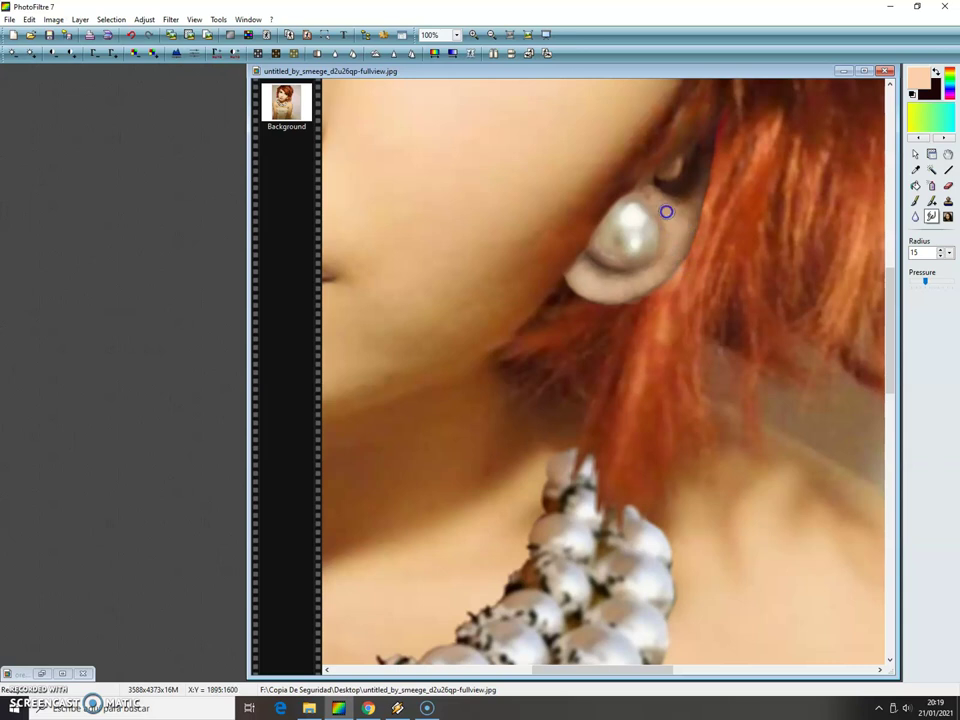
pyautogui.moveTo(630, 262)
pyautogui.mouseDown()
pyautogui.moveTo(589, 279)
pyautogui.moveTo(583, 267)
pyautogui.moveTo(579, 277)
pyautogui.moveTo(592, 269)
pyautogui.moveTo(582, 271)
pyautogui.moveTo(624, 296)
pyautogui.moveTo(655, 279)
pyautogui.moveTo(670, 284)
pyautogui.moveTo(675, 262)
pyautogui.moveTo(630, 286)
pyautogui.moveTo(559, 273)
pyautogui.moveTo(589, 290)
pyautogui.moveTo(663, 282)
pyautogui.moveTo(693, 249)
pyautogui.moveTo(675, 219)
pyautogui.moveTo(652, 269)
pyautogui.mouseUp()
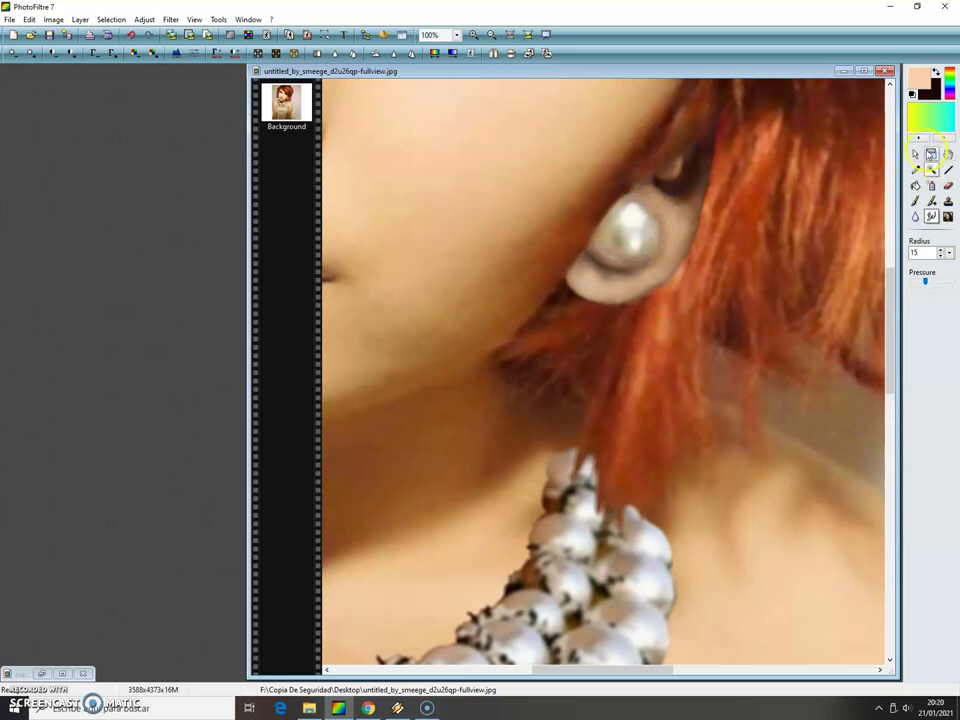
# Outline the ear's skin around the pearl with a lasso selection about 238 × 226 px, leaving out the pearl and dark inner ear.
pyautogui.click(915, 153)
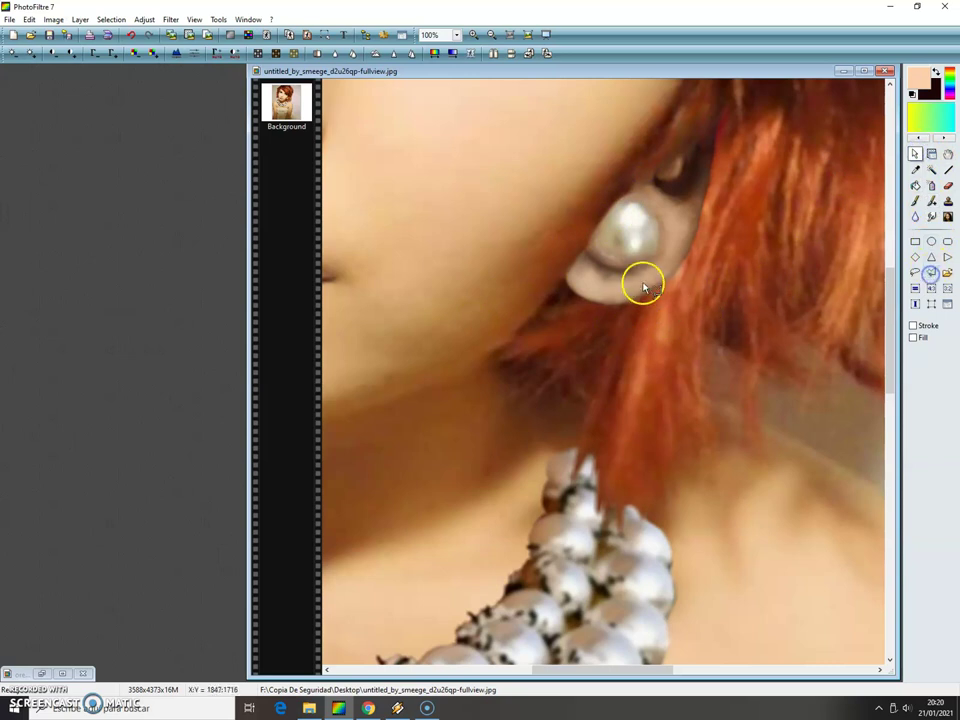
pyautogui.moveTo(565, 270)
pyautogui.mouseDown()
pyautogui.moveTo(571, 289)
pyautogui.moveTo(606, 310)
pyautogui.moveTo(649, 297)
pyautogui.mouseUp()
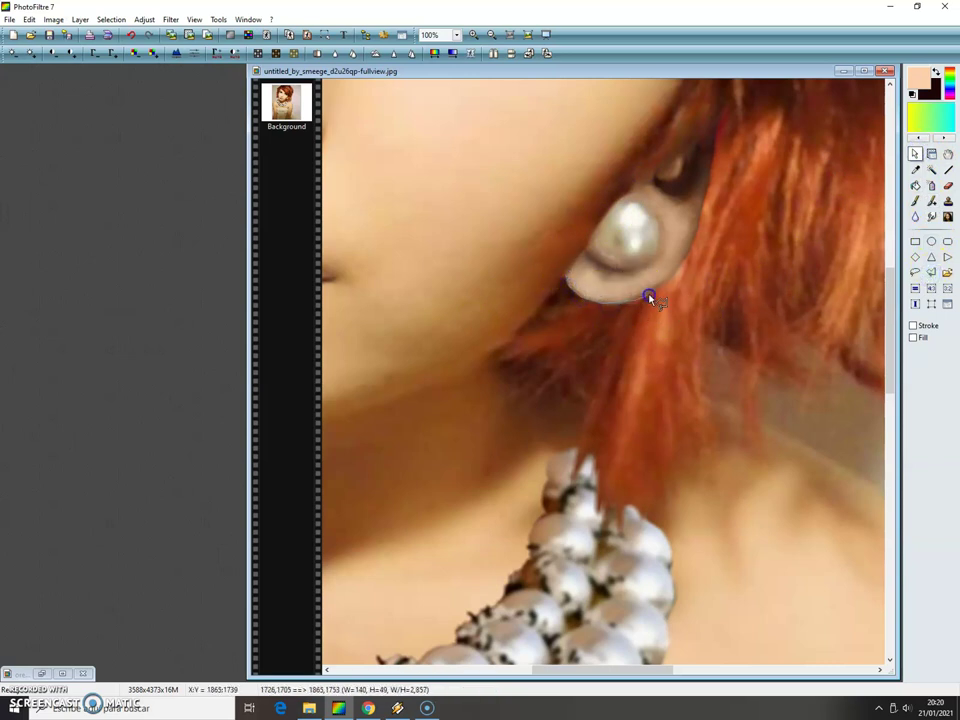
pyautogui.moveTo(689, 256); pyautogui.dragTo(697, 237)
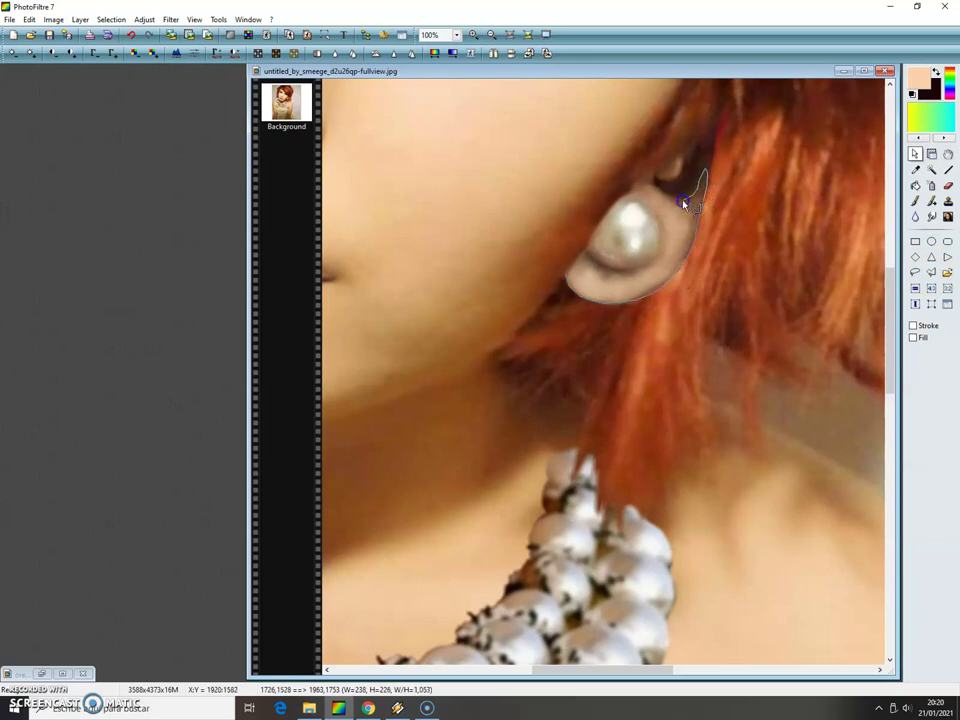
pyautogui.moveTo(665, 196); pyautogui.dragTo(654, 186)
pyautogui.moveTo(655, 174)
pyautogui.mouseDown()
pyautogui.moveTo(639, 186)
pyautogui.moveTo(645, 203)
pyautogui.mouseUp()
pyautogui.doubleClick(578, 262)
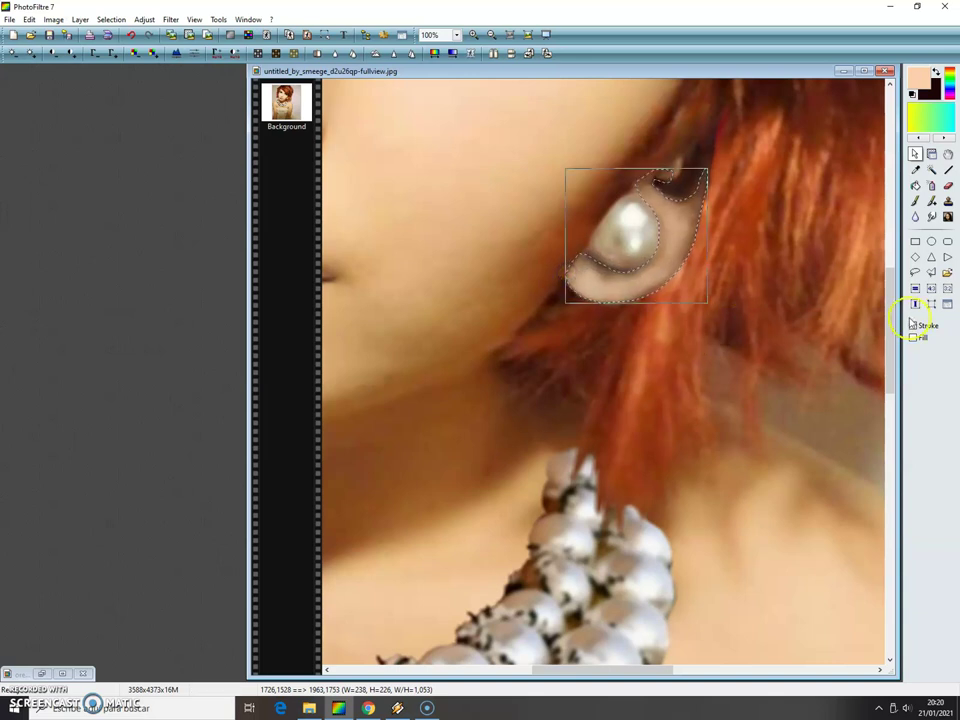
# Move the ear-shaped selection onto the cheek, copy the skin there and paste it as a new layer.
pyautogui.moveTo(893, 330); pyautogui.dragTo(896, 289)
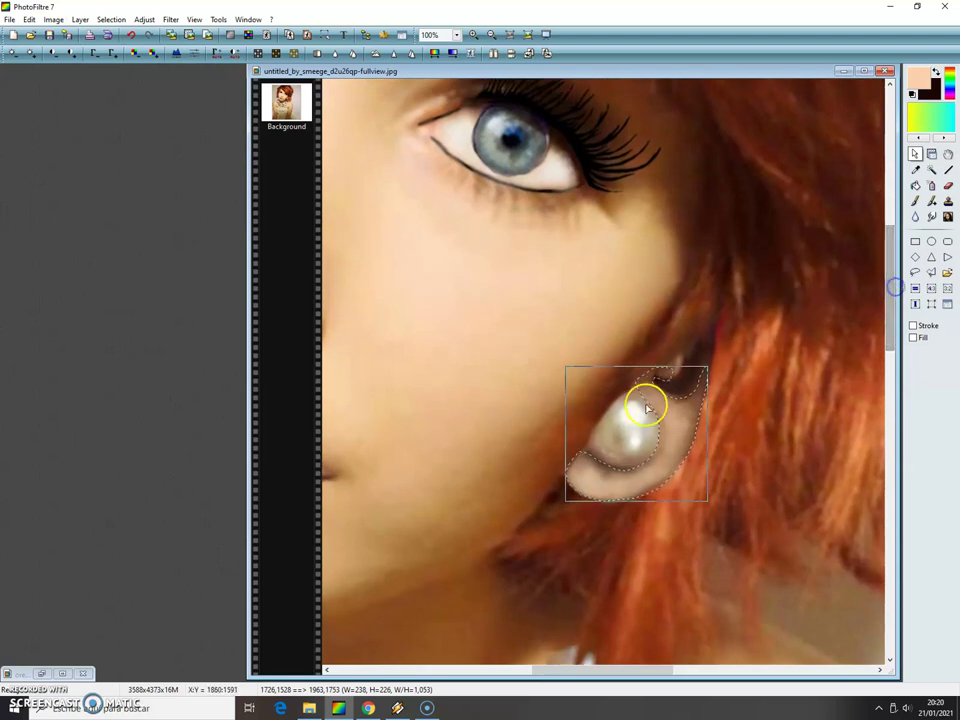
pyautogui.moveTo(675, 432); pyautogui.dragTo(497, 403)
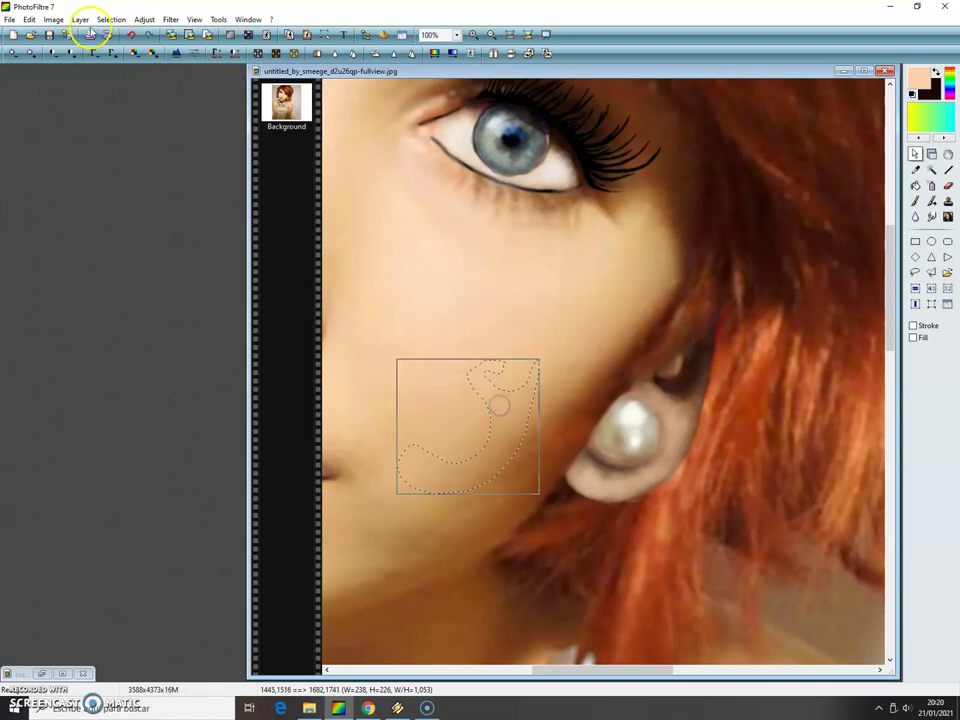
pyautogui.click(29, 19)
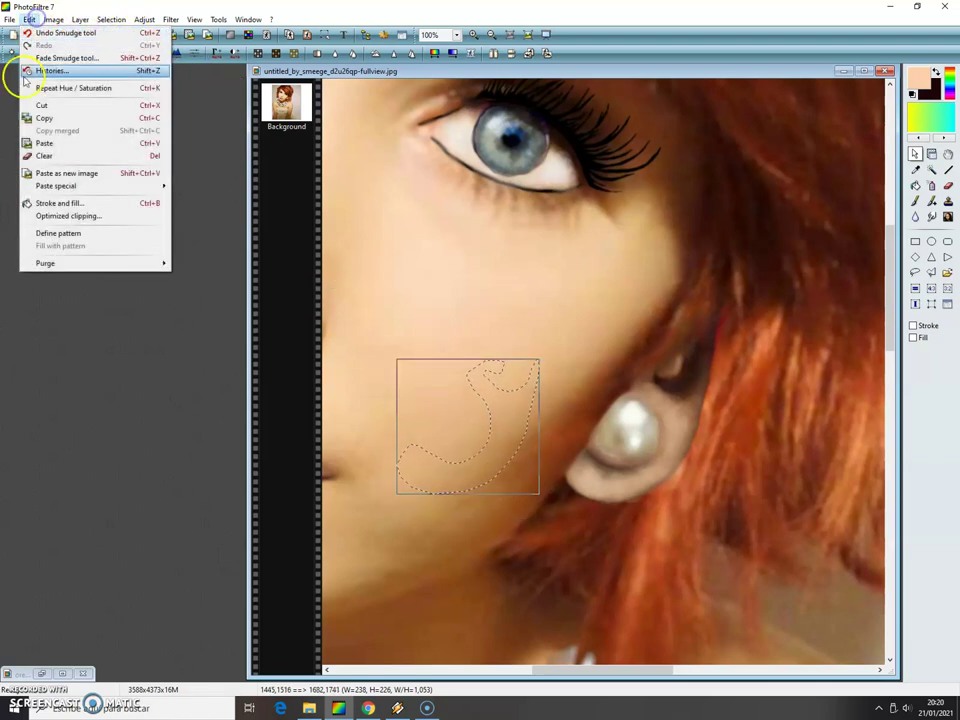
pyautogui.click(53, 119)
pyautogui.click(29, 19)
pyautogui.click(50, 143)
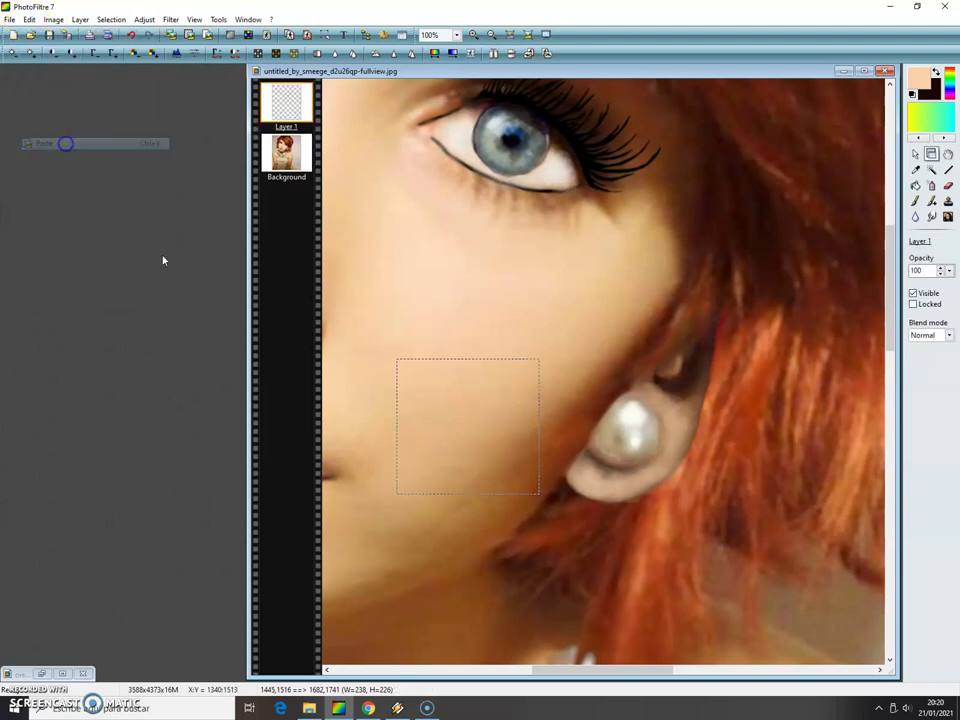
# Move the pasted skin patch over the ear around the pearl, set its layer opacity to 34 and smudge its edges.
pyautogui.moveTo(499, 448); pyautogui.dragTo(665, 451)
pyautogui.click(950, 270)
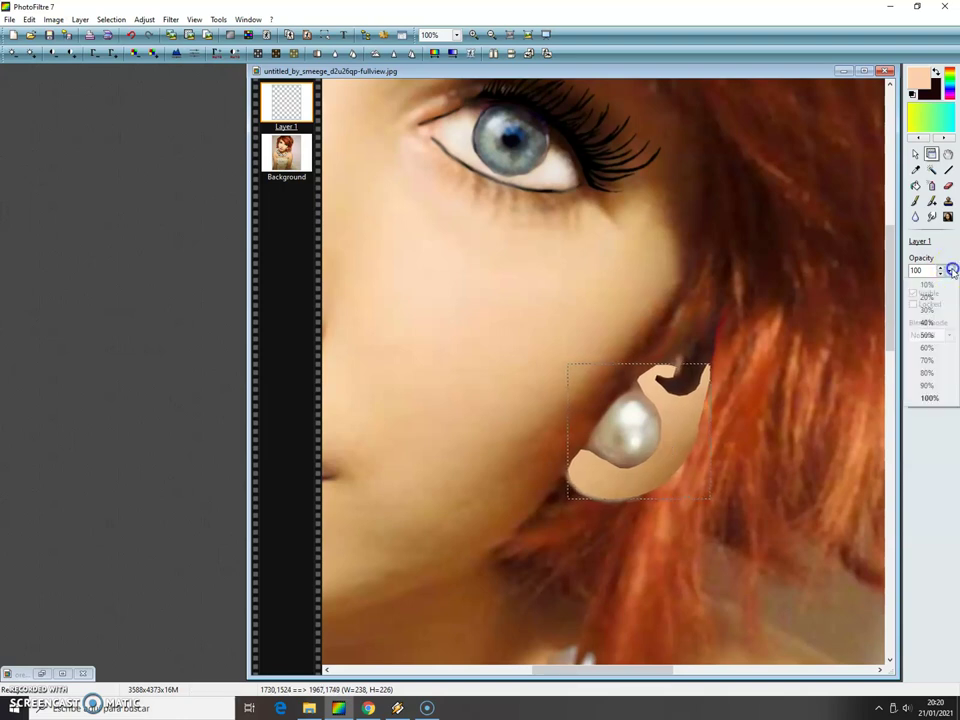
pyautogui.click(927, 372)
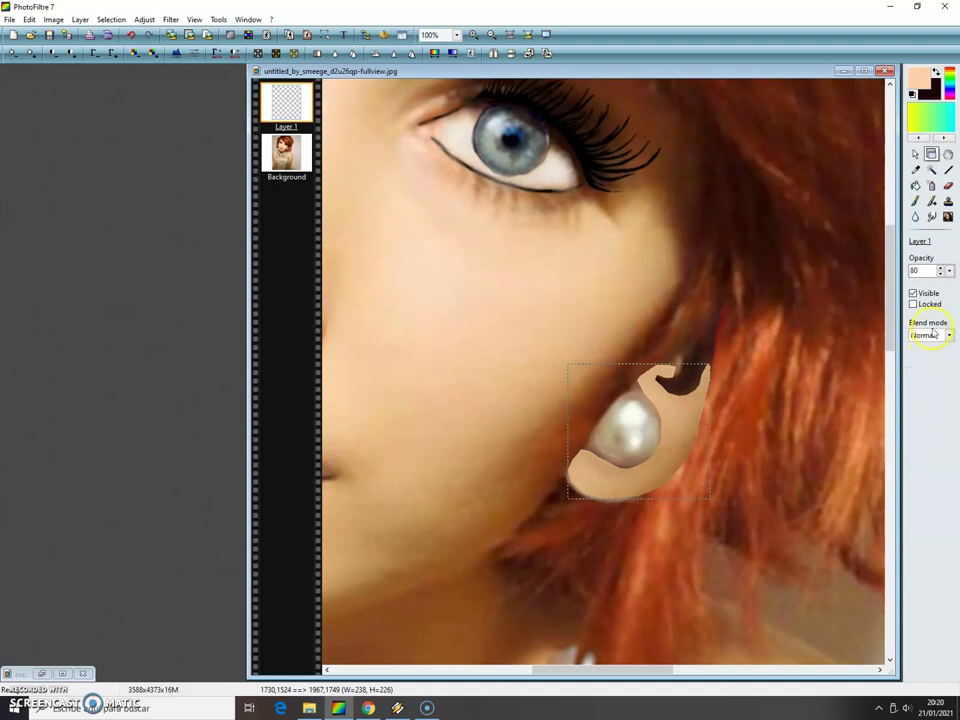
pyautogui.click(941, 275)
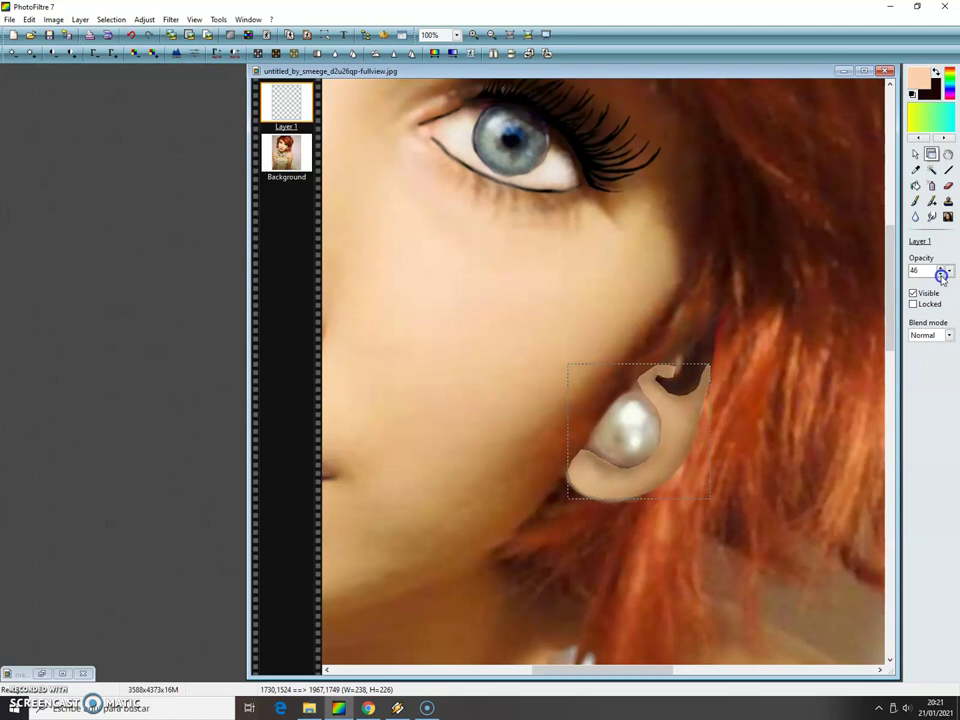
pyautogui.click(941, 276)
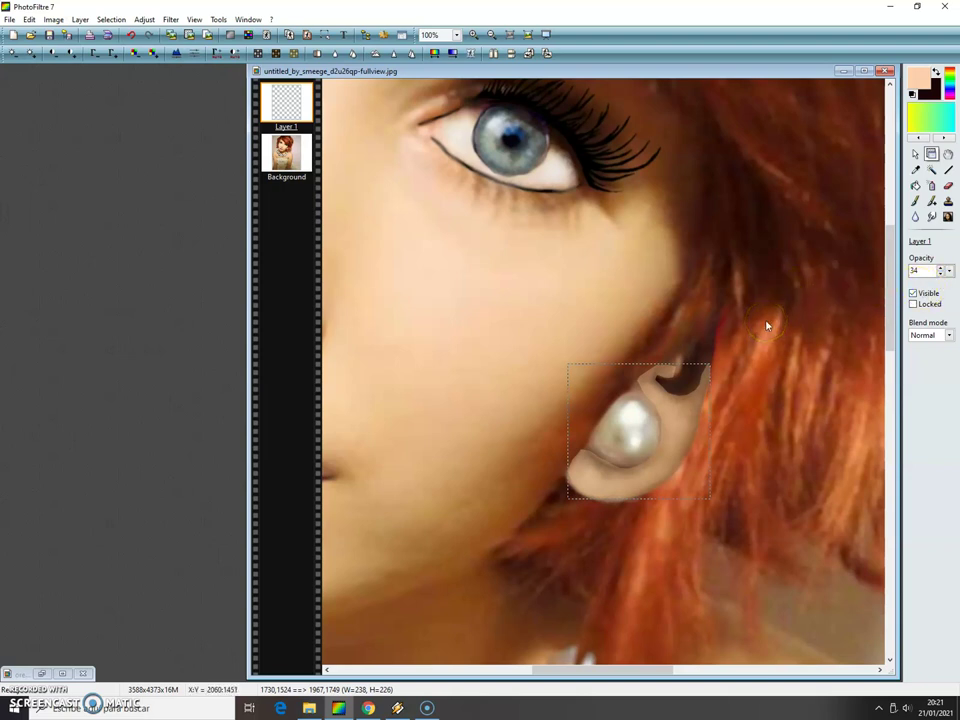
pyautogui.click(931, 216)
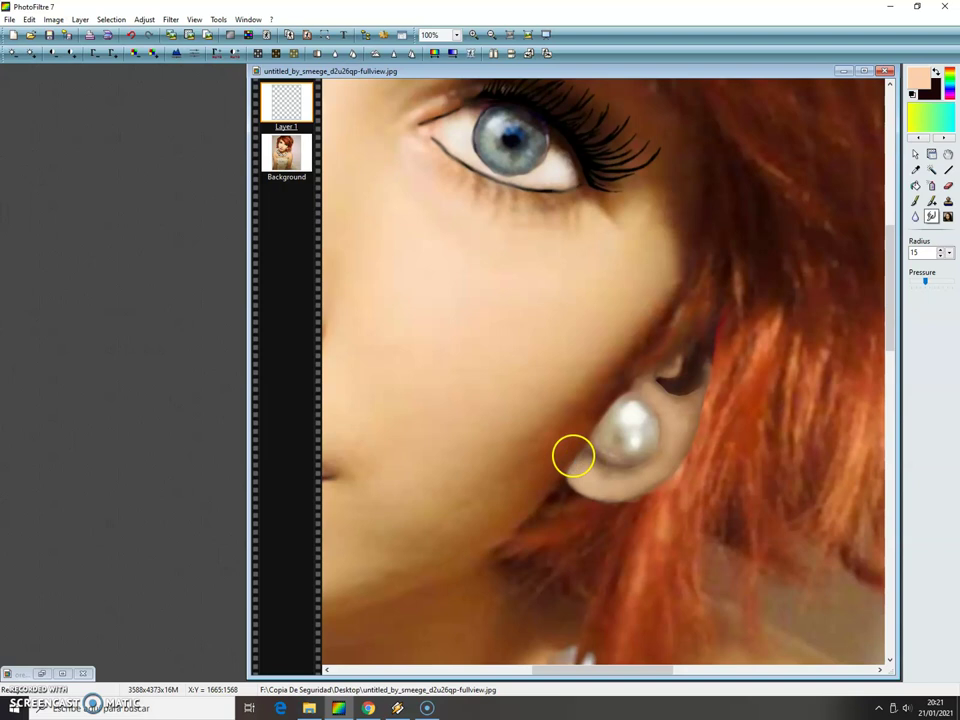
# Darken the skin patch on Layer 1 with a custom adjustment, setting gamma correction to 0.32.
pyautogui.click(53, 20)
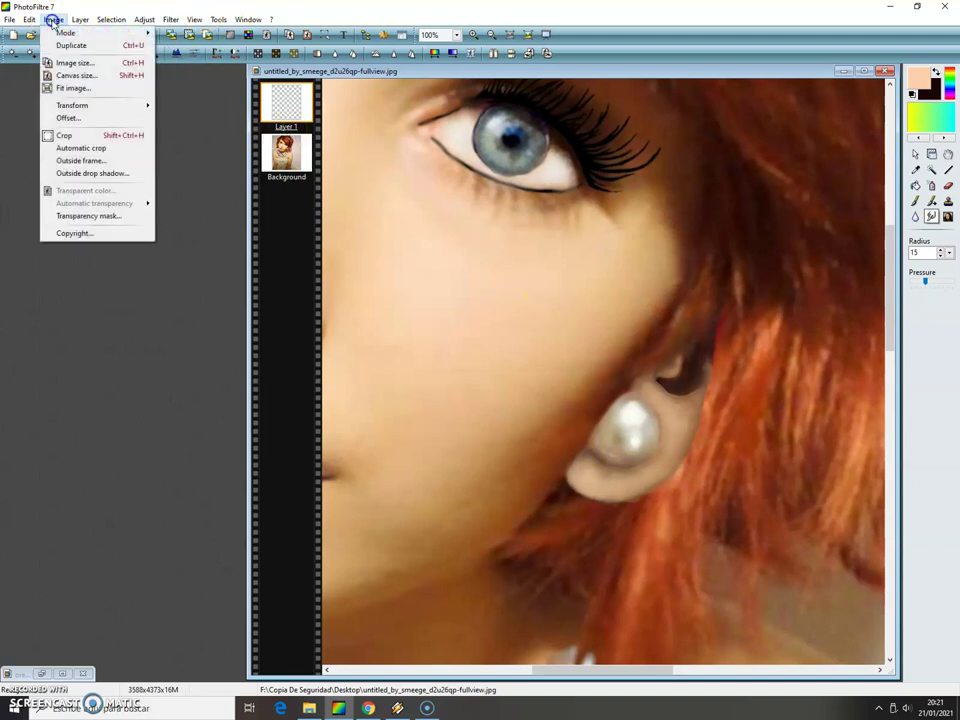
pyautogui.moveTo(97, 20)
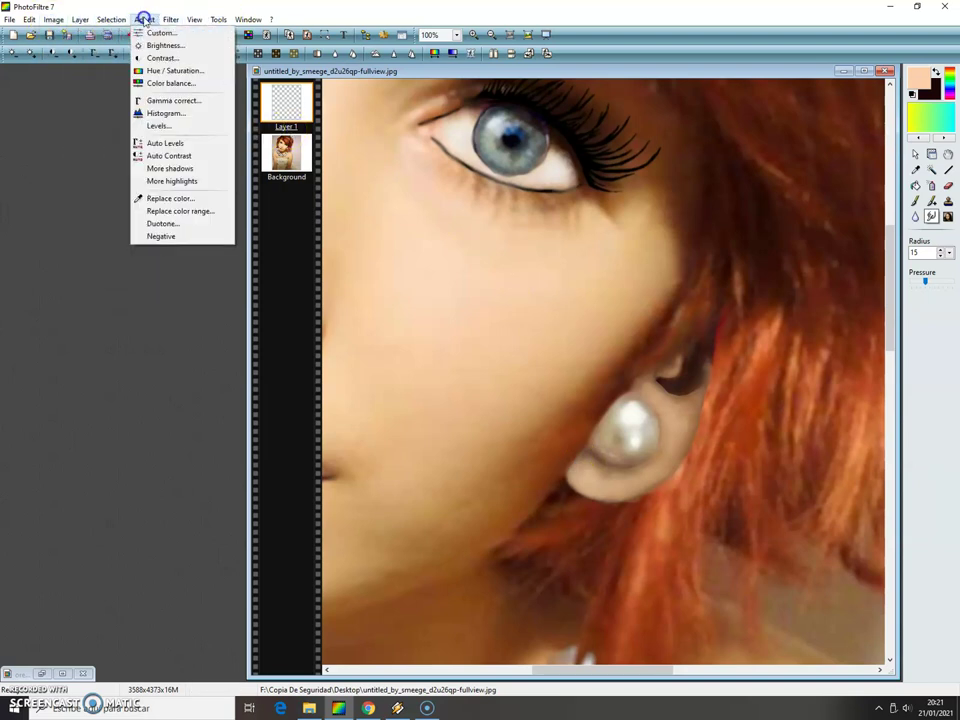
pyautogui.click(154, 31)
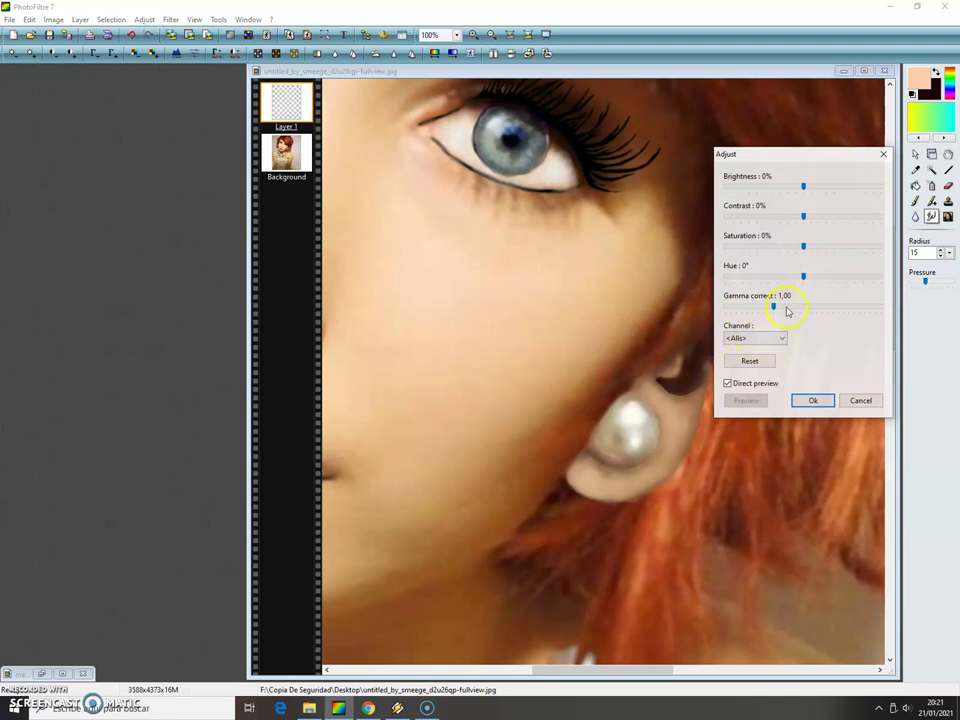
pyautogui.moveTo(772, 310); pyautogui.dragTo(737, 305)
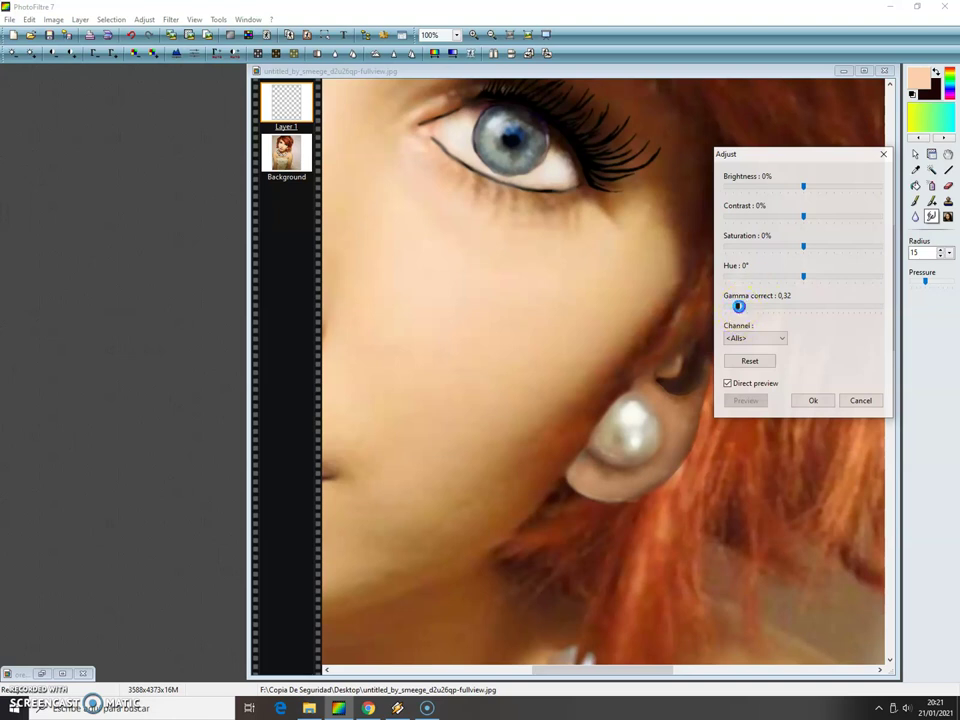
pyautogui.click(813, 400)
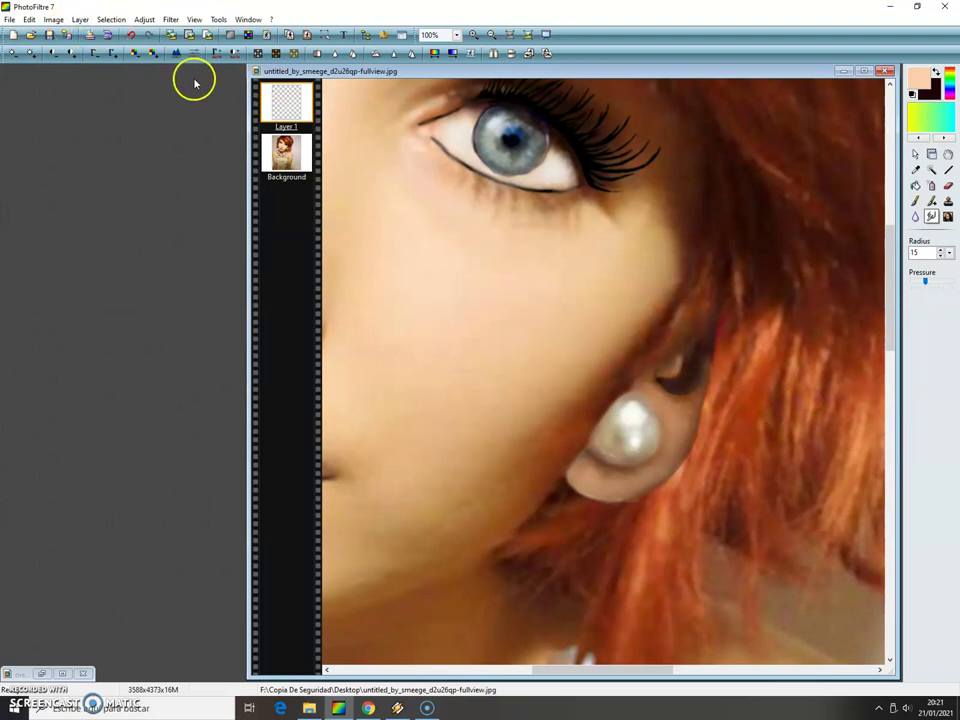
# Sample the skin tone from the cheek and paint it over the ear's skin around the pearl with a size 18 brush.
pyautogui.click(491, 34)
pyautogui.click(491, 34)
pyautogui.click(491, 34)
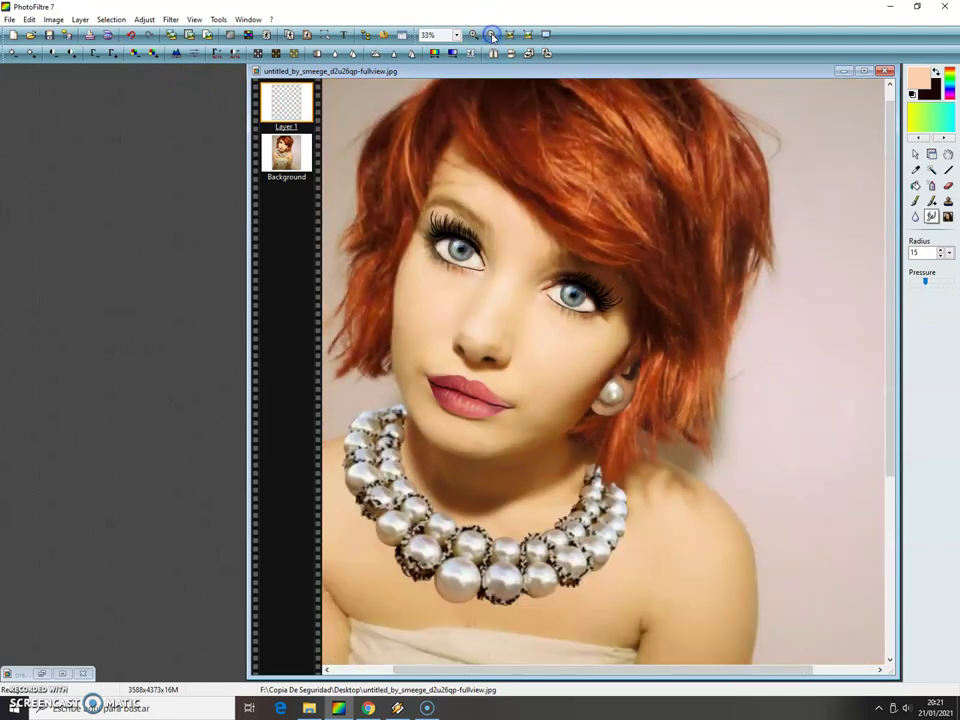
pyautogui.click(491, 34)
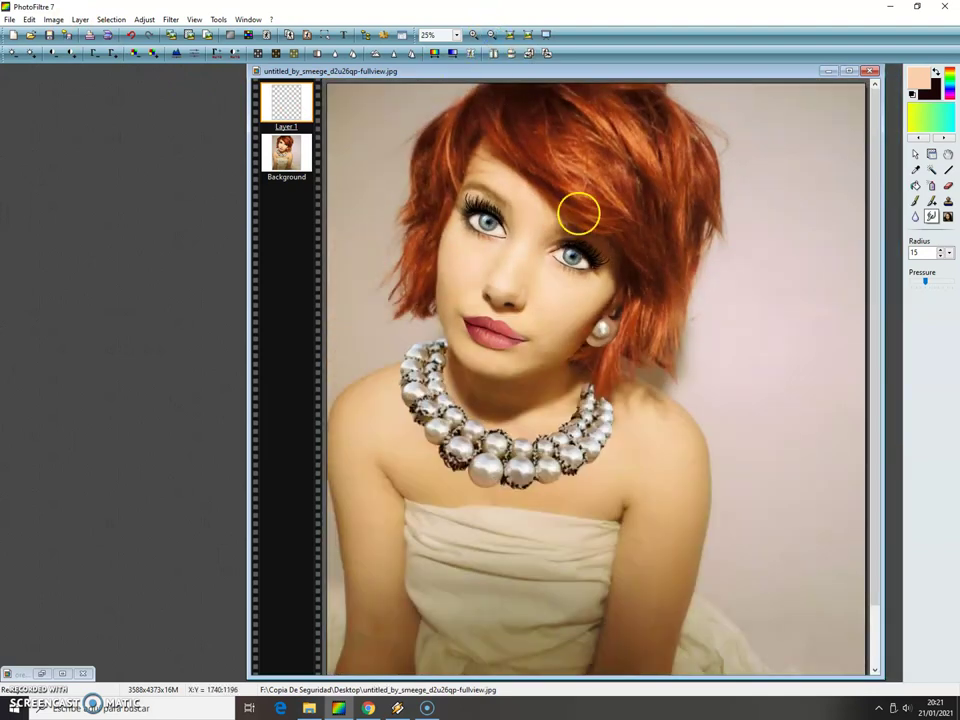
pyautogui.click(473, 35)
pyautogui.click(473, 35)
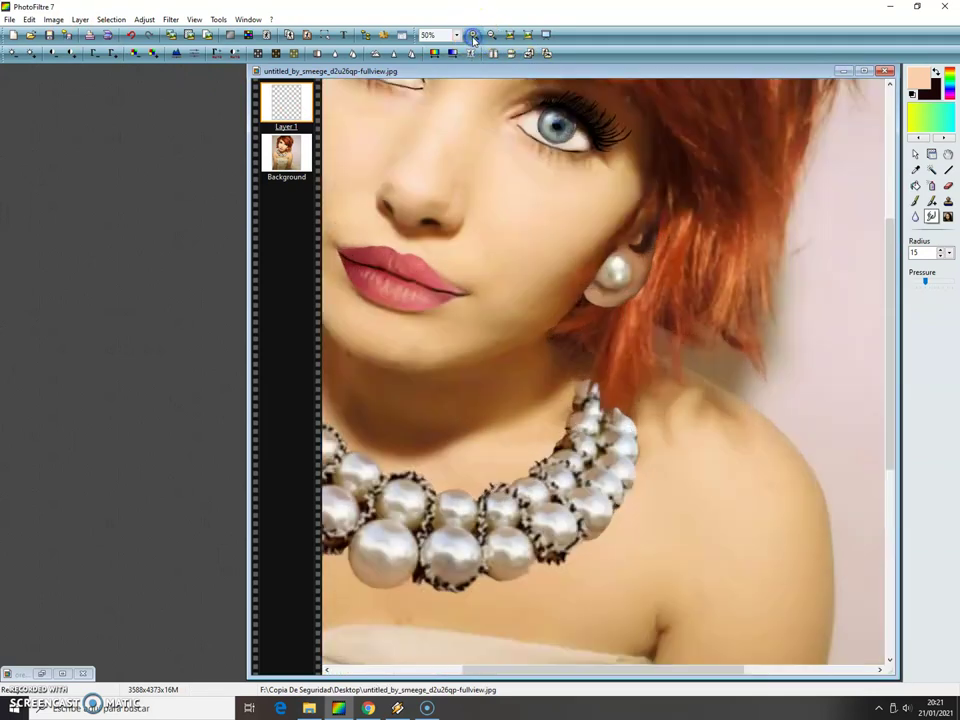
pyautogui.click(915, 170)
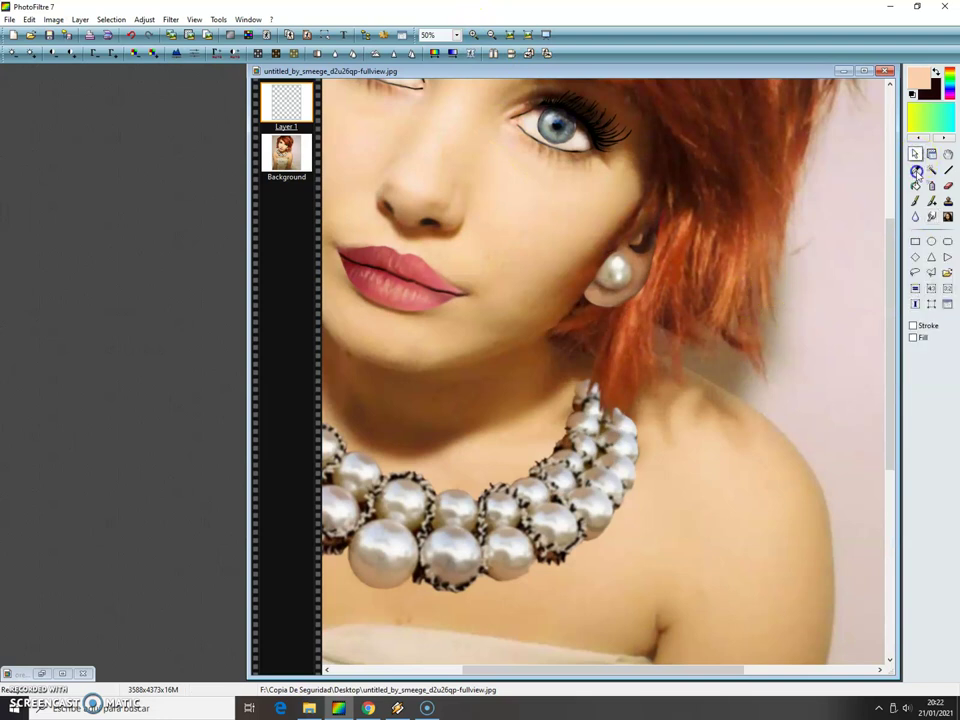
pyautogui.click(563, 250)
pyautogui.click(915, 201)
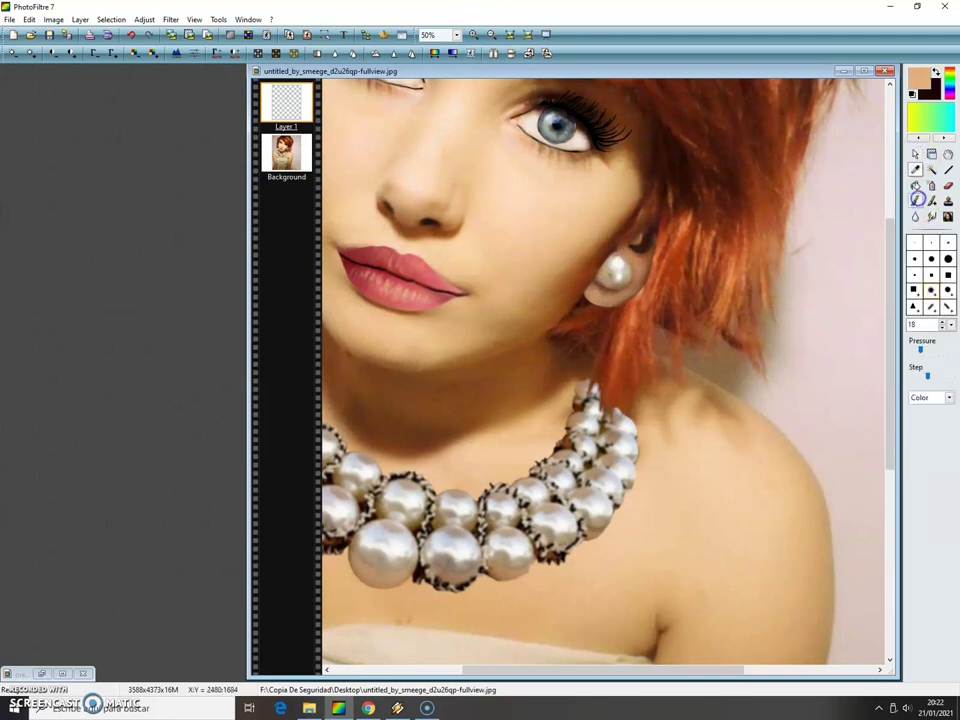
pyautogui.click(593, 292)
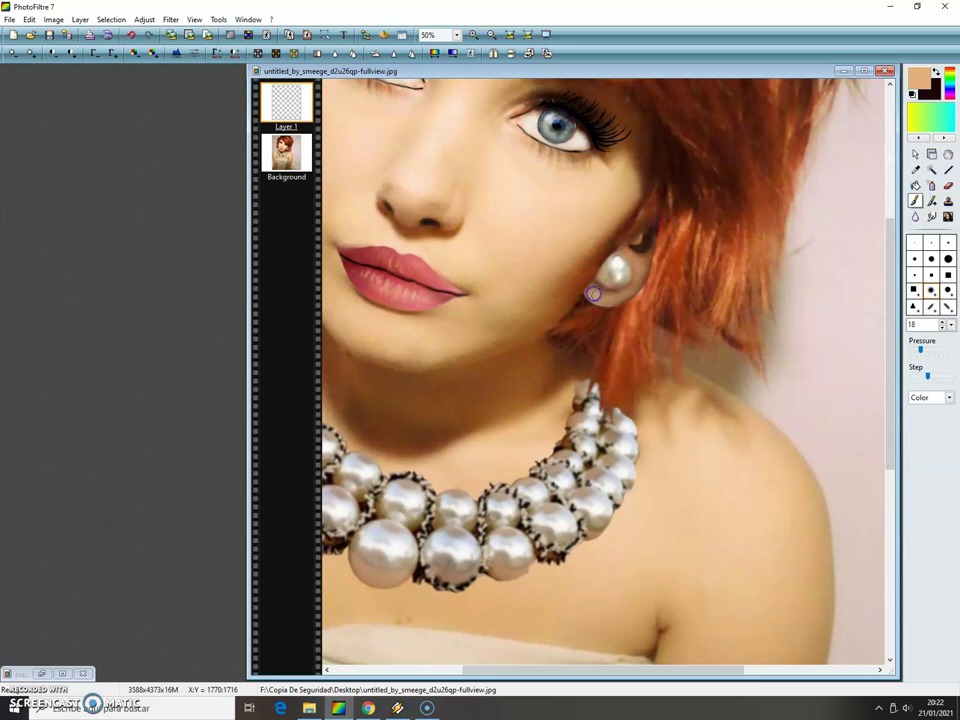
pyautogui.moveTo(579, 287); pyautogui.dragTo(603, 300)
pyautogui.moveTo(618, 299); pyautogui.dragTo(643, 268)
pyautogui.moveTo(633, 238); pyautogui.dragTo(598, 256)
pyautogui.moveTo(597, 296)
pyautogui.mouseDown()
pyautogui.moveTo(635, 285)
pyautogui.moveTo(614, 299)
pyautogui.moveTo(635, 283)
pyautogui.moveTo(595, 296)
pyautogui.mouseUp()
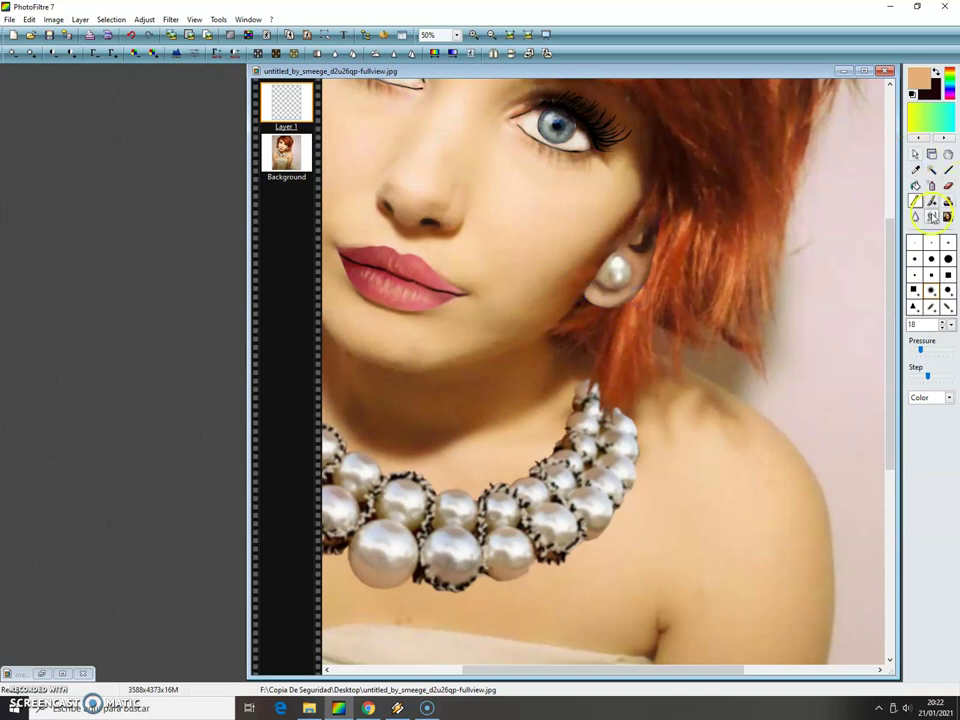
# Merge all layers into the Background and smudge the ear's front edge and upper end into the face and hair.
pyautogui.click(931, 216)
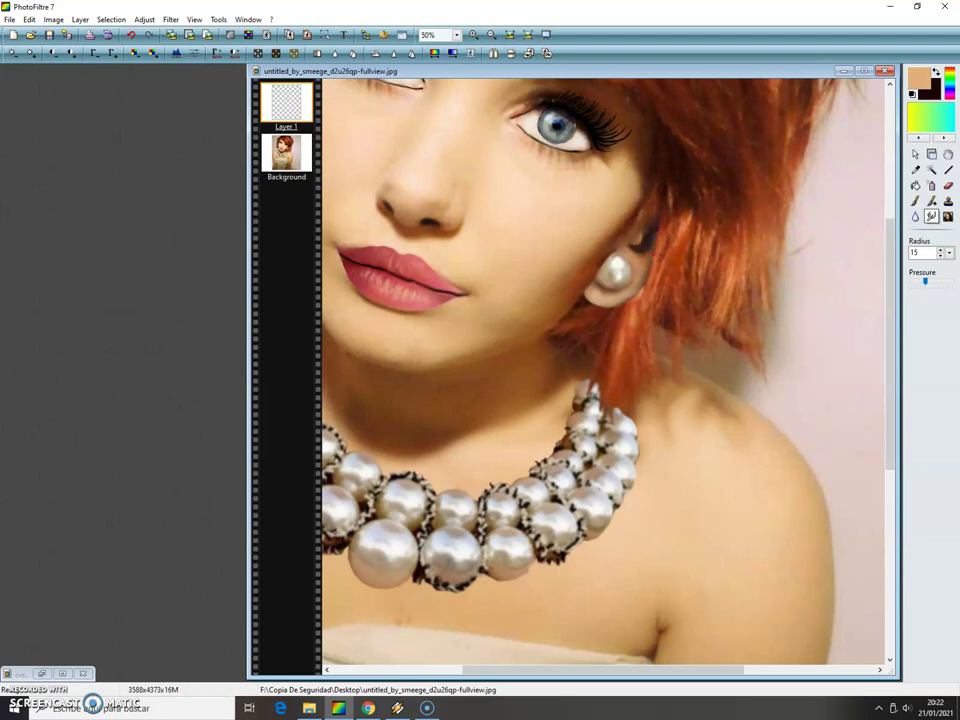
pyautogui.click(80, 19)
pyautogui.click(190, 308)
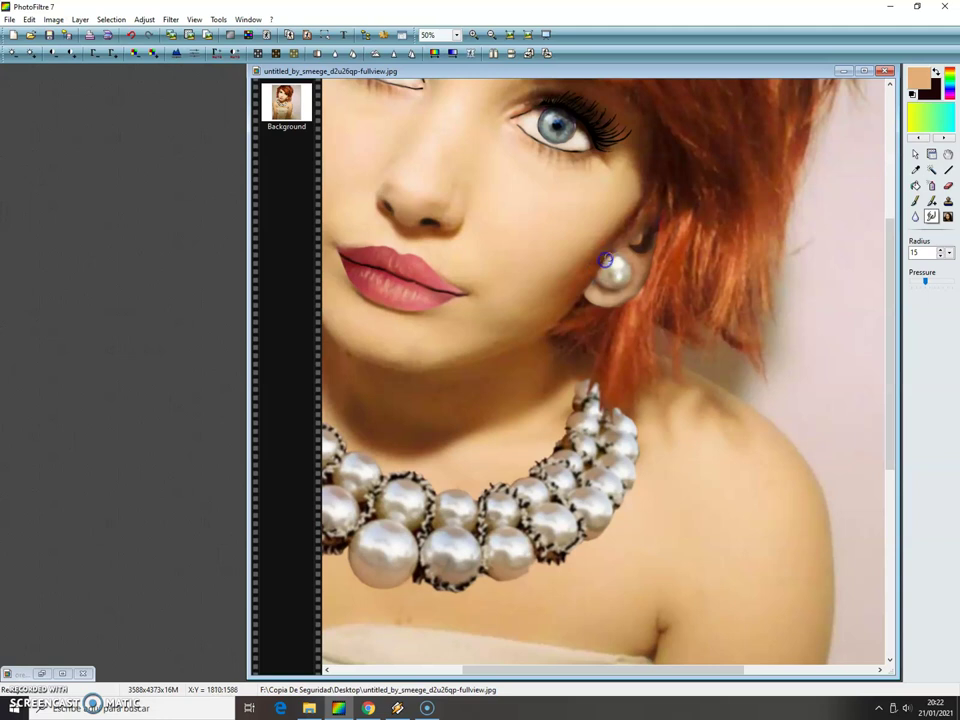
pyautogui.moveTo(603, 263)
pyautogui.mouseDown()
pyautogui.moveTo(634, 251)
pyautogui.moveTo(619, 242)
pyautogui.moveTo(636, 224)
pyautogui.mouseUp()
pyautogui.moveTo(639, 236)
pyautogui.mouseDown()
pyautogui.moveTo(649, 210)
pyautogui.moveTo(654, 236)
pyautogui.moveTo(666, 193)
pyautogui.mouseUp()
# Maximize the image window and outline all the red hair with a lasso selection about 2200 × 2060 px, leaving out the face and ear.
pyautogui.click(513, 42)
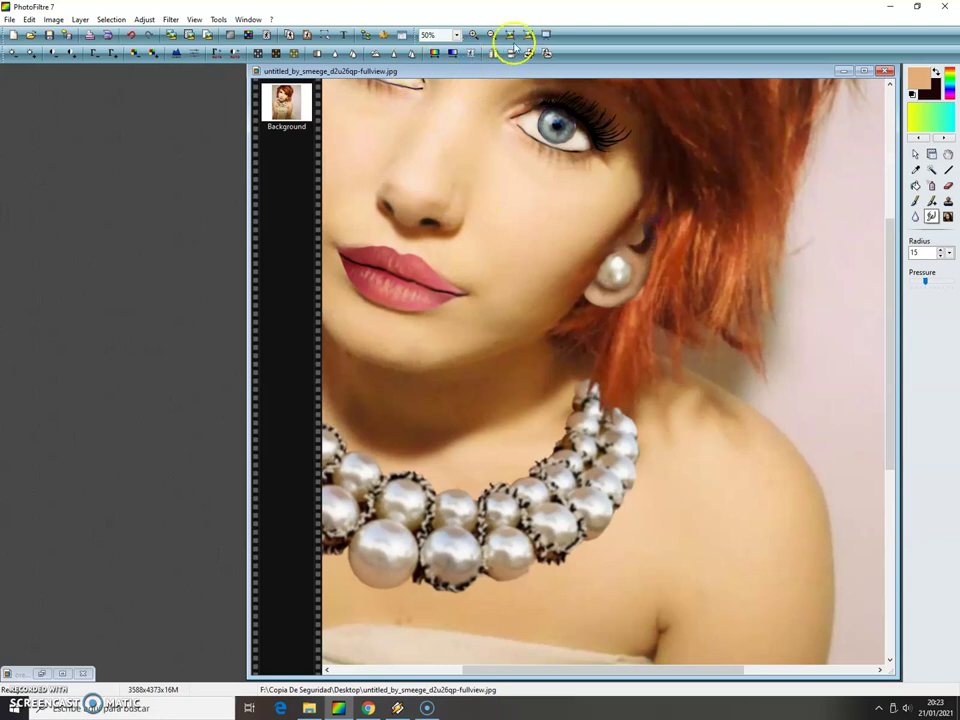
pyautogui.click(491, 34)
pyautogui.click(491, 34)
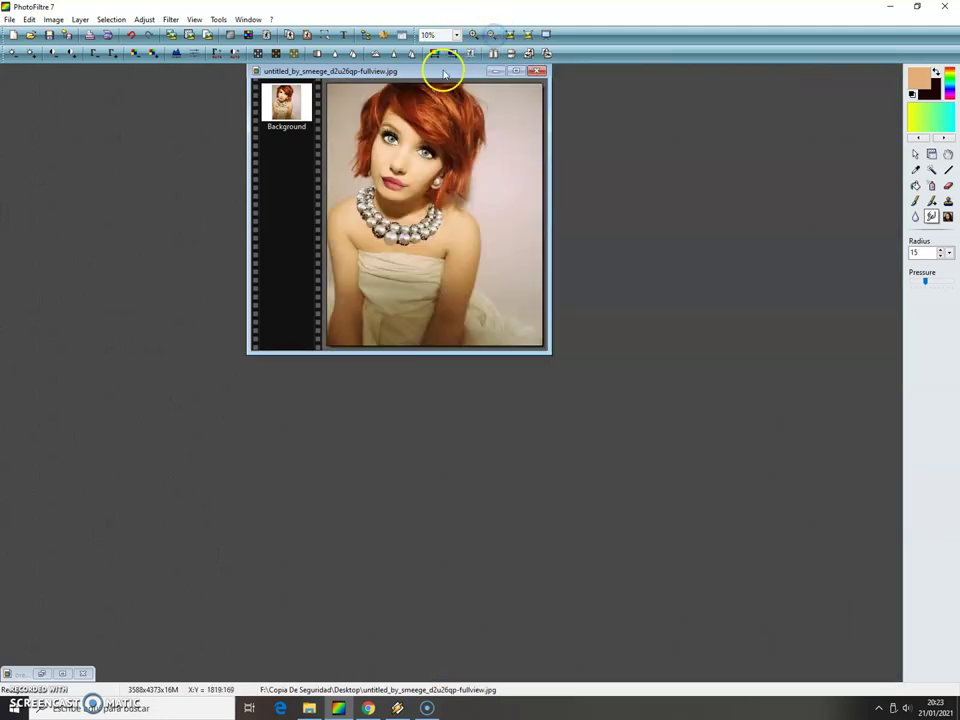
pyautogui.click(473, 34)
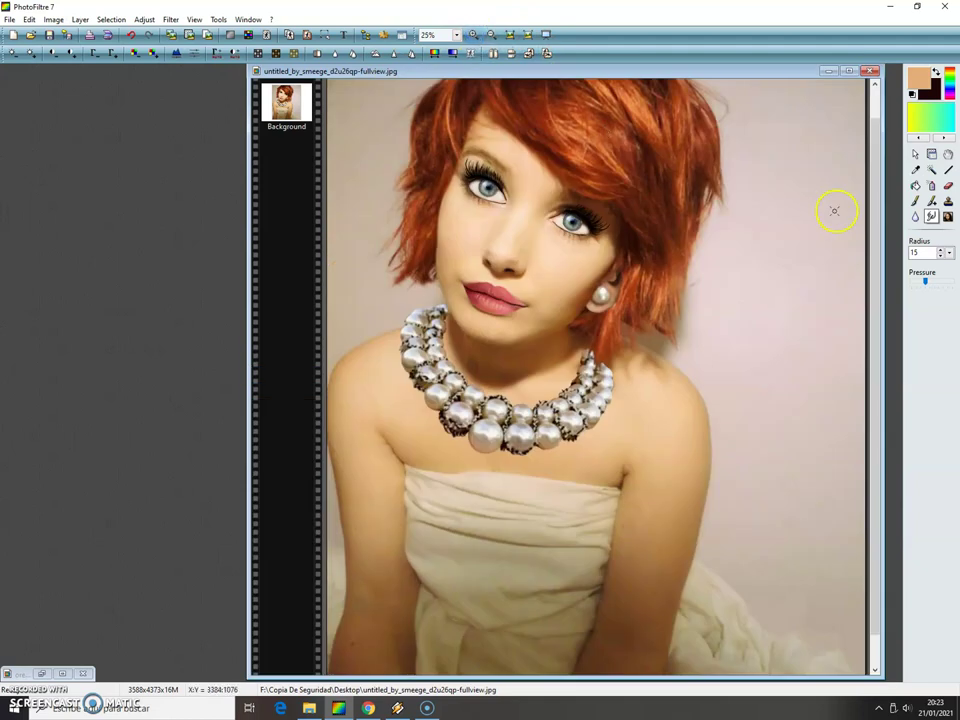
pyautogui.moveTo(874, 242); pyautogui.dragTo(874, 199)
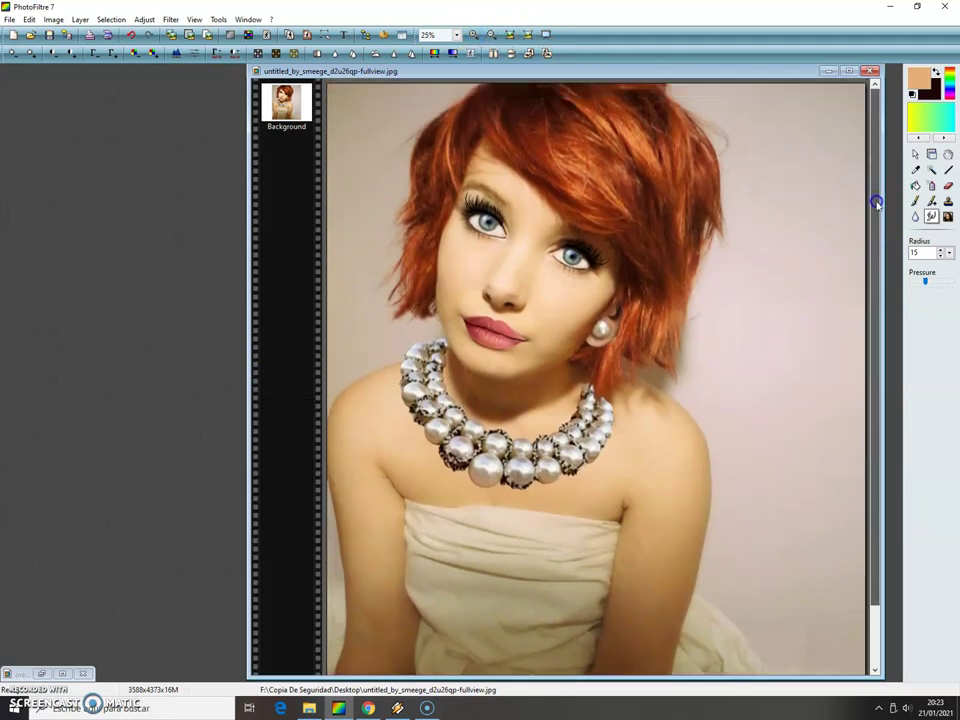
pyautogui.click(847, 72)
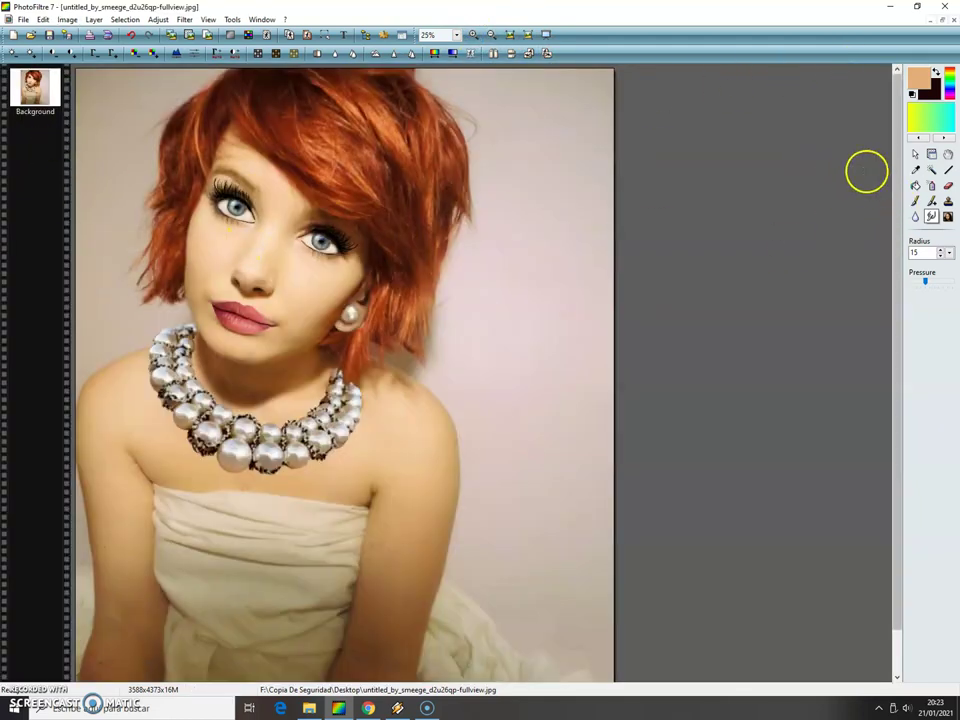
pyautogui.click(915, 154)
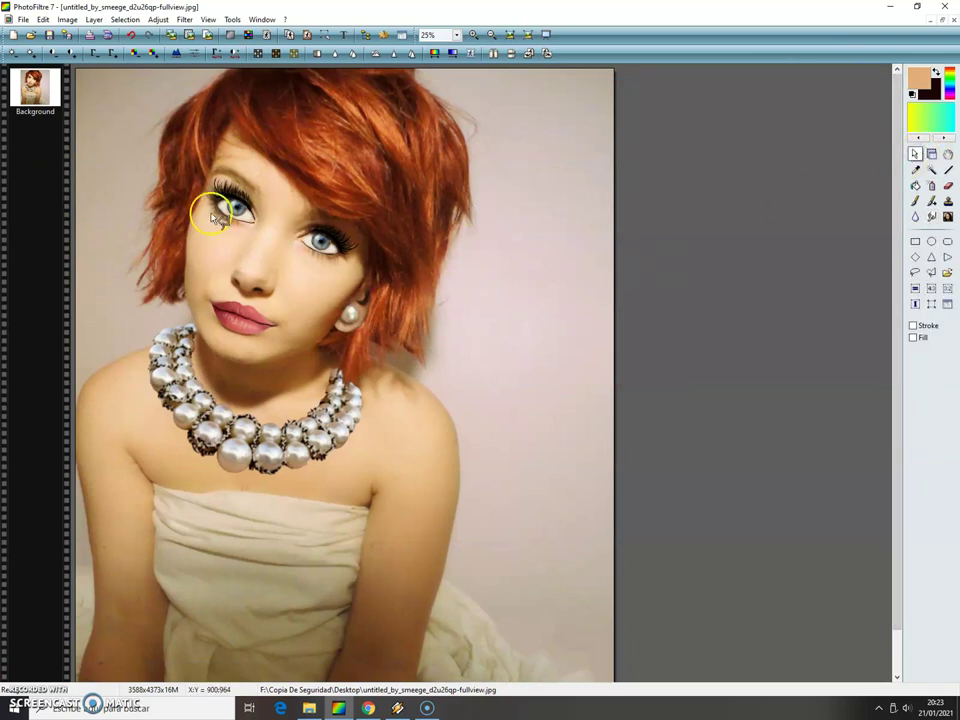
pyautogui.moveTo(161, 178)
pyautogui.mouseDown()
pyautogui.moveTo(165, 124)
pyautogui.moveTo(221, 81)
pyautogui.moveTo(287, 70)
pyautogui.moveTo(405, 77)
pyautogui.moveTo(465, 150)
pyautogui.moveTo(467, 211)
pyautogui.moveTo(457, 208)
pyautogui.moveTo(426, 303)
pyautogui.mouseUp()
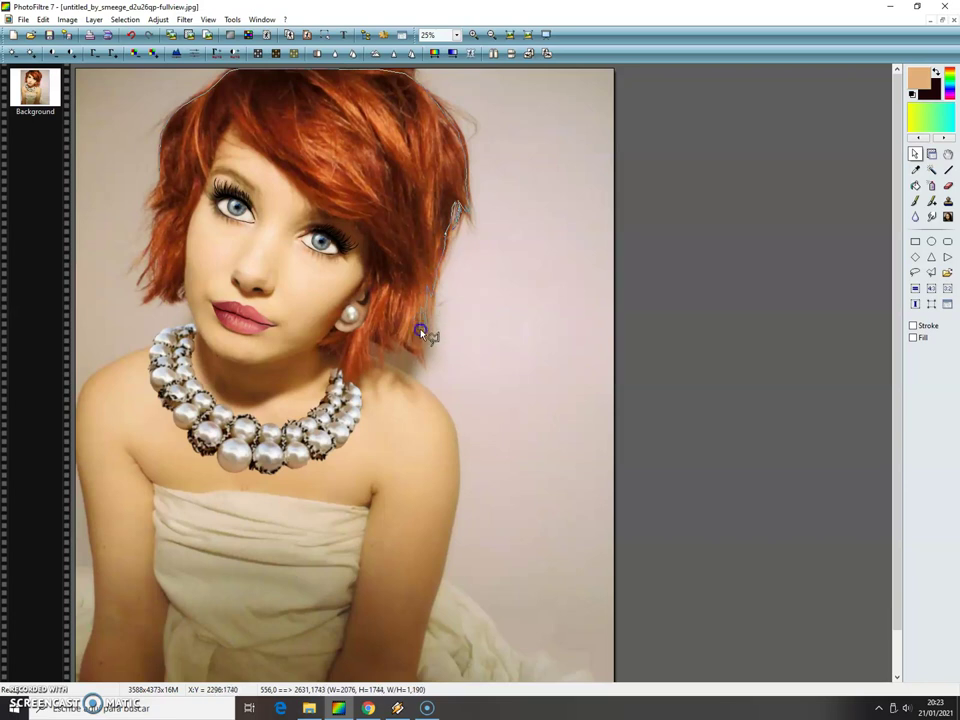
pyautogui.moveTo(415, 352)
pyautogui.mouseDown()
pyautogui.moveTo(410, 332)
pyautogui.moveTo(400, 333)
pyautogui.moveTo(404, 342)
pyautogui.moveTo(371, 352)
pyautogui.moveTo(348, 377)
pyautogui.moveTo(344, 356)
pyautogui.mouseUp()
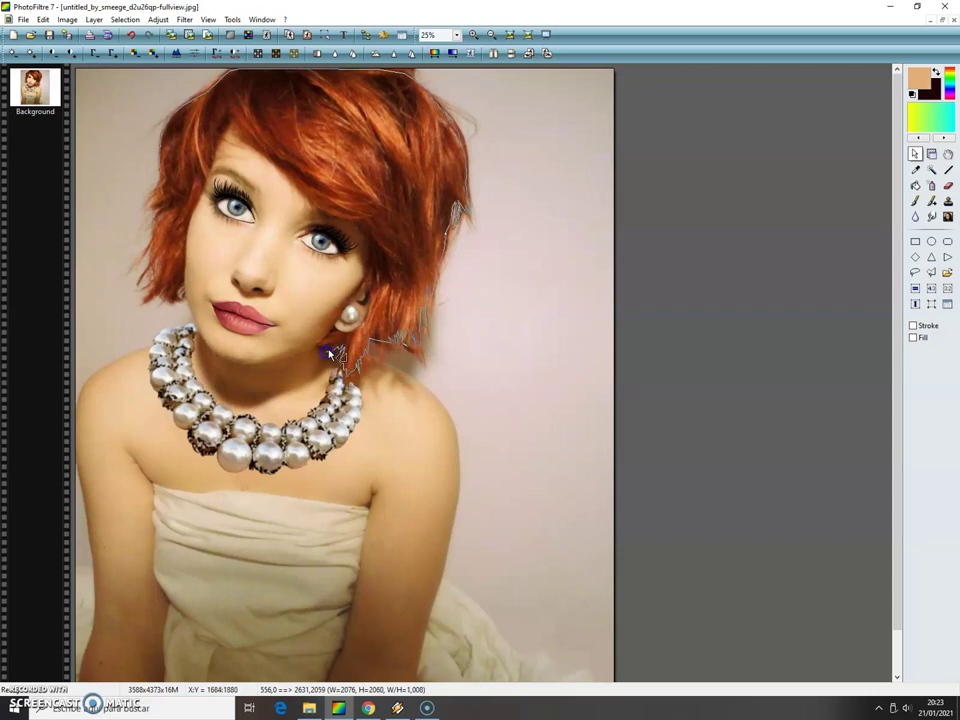
pyautogui.moveTo(320, 349); pyautogui.dragTo(327, 345)
pyautogui.moveTo(348, 336); pyautogui.dragTo(369, 319)
pyautogui.moveTo(366, 288); pyautogui.dragTo(370, 249)
pyautogui.moveTo(286, 170); pyautogui.dragTo(253, 137)
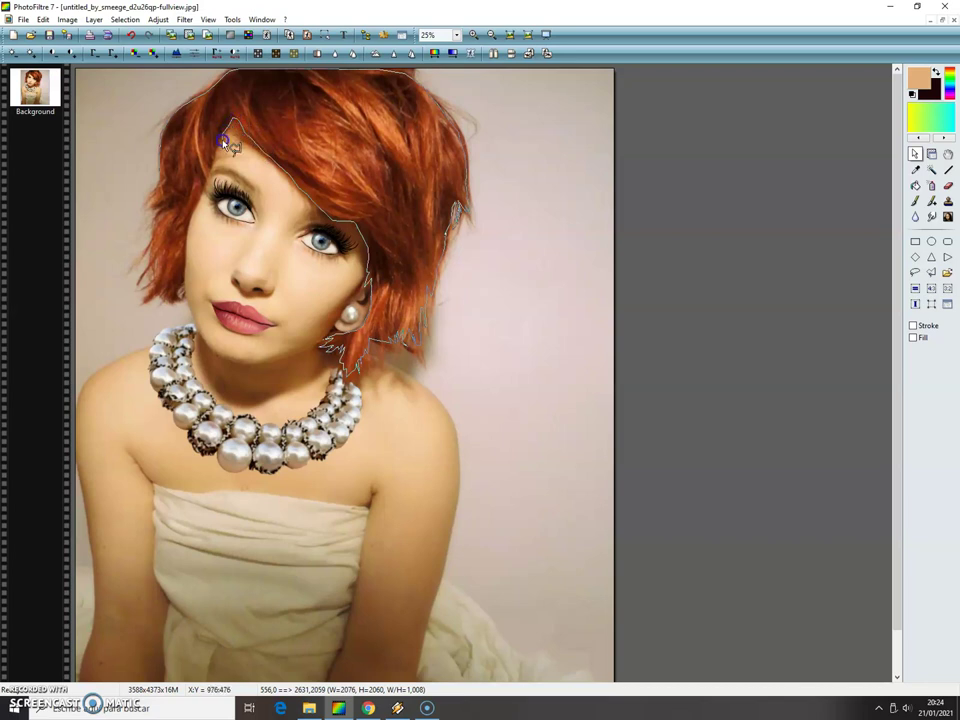
pyautogui.moveTo(213, 162)
pyautogui.mouseDown()
pyautogui.moveTo(185, 234)
pyautogui.moveTo(185, 250)
pyautogui.moveTo(193, 234)
pyautogui.moveTo(184, 291)
pyautogui.moveTo(172, 304)
pyautogui.moveTo(160, 297)
pyautogui.moveTo(167, 289)
pyautogui.moveTo(143, 304)
pyautogui.moveTo(158, 263)
pyautogui.moveTo(138, 282)
pyautogui.moveTo(149, 252)
pyautogui.moveTo(154, 271)
pyautogui.moveTo(158, 176)
pyautogui.mouseUp()
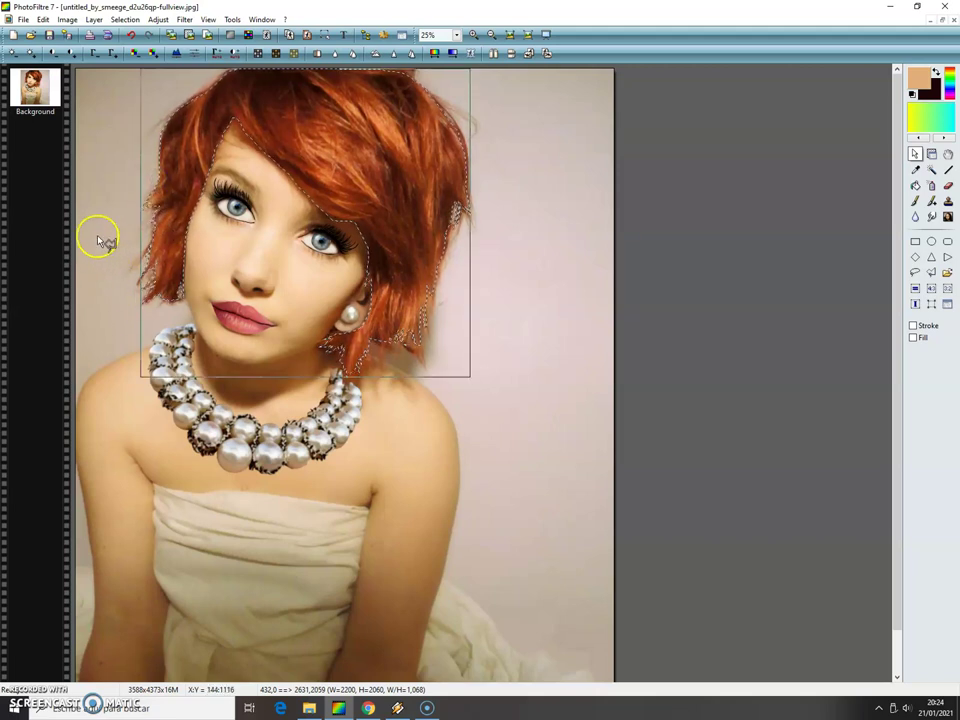
# Lighten the selected hair with a custom adjustment, setting gamma correction to 1.11.
pyautogui.click(123, 19)
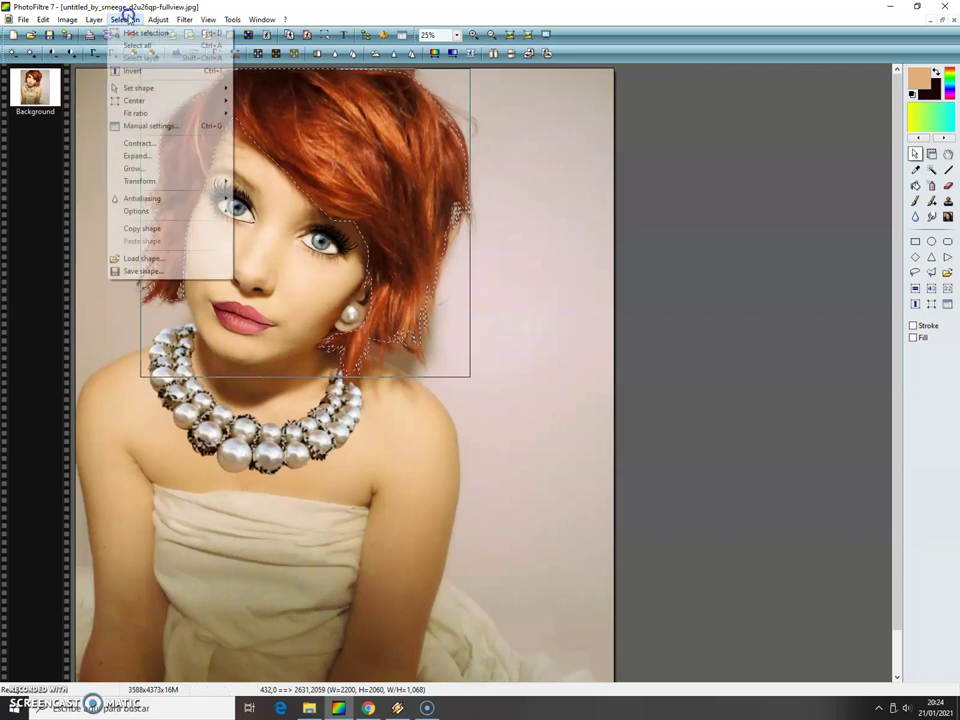
pyautogui.moveTo(163, 22)
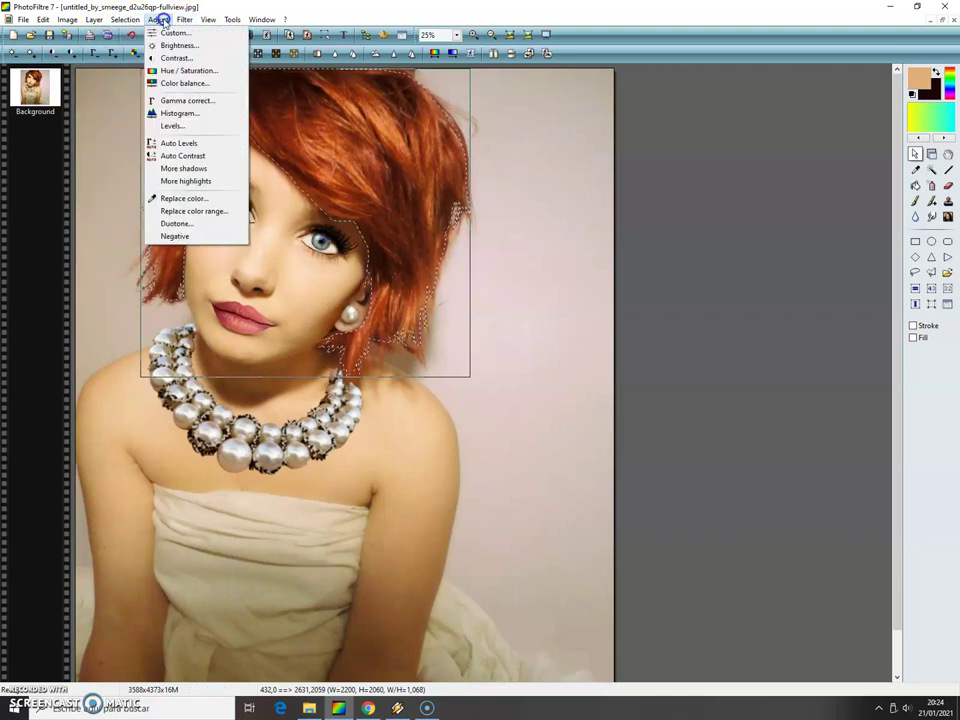
pyautogui.click(170, 31)
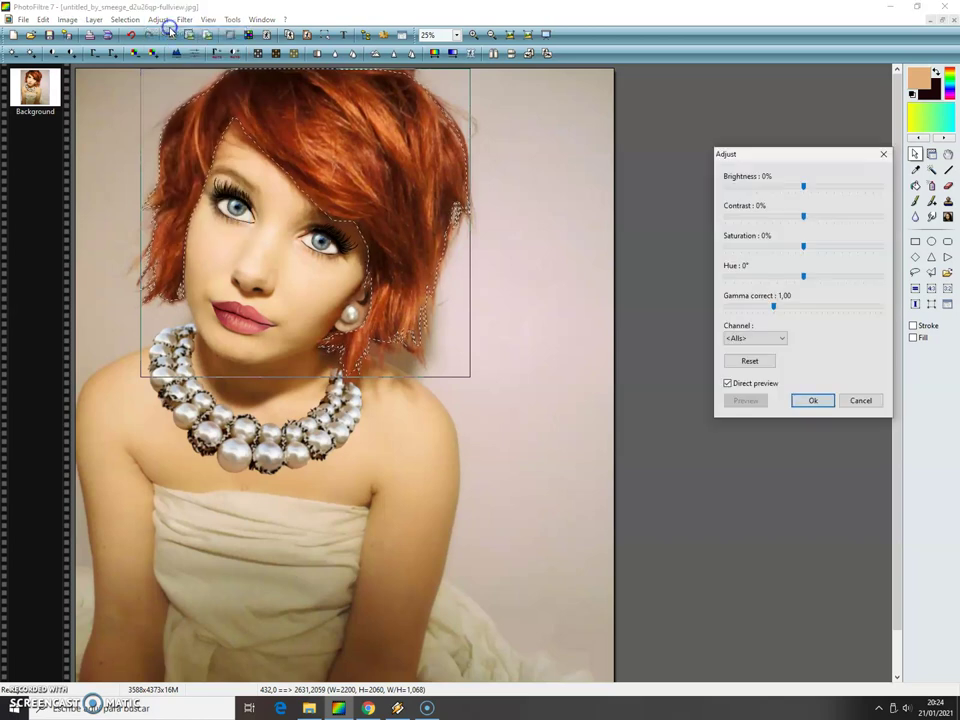
pyautogui.moveTo(777, 309); pyautogui.dragTo(781, 306)
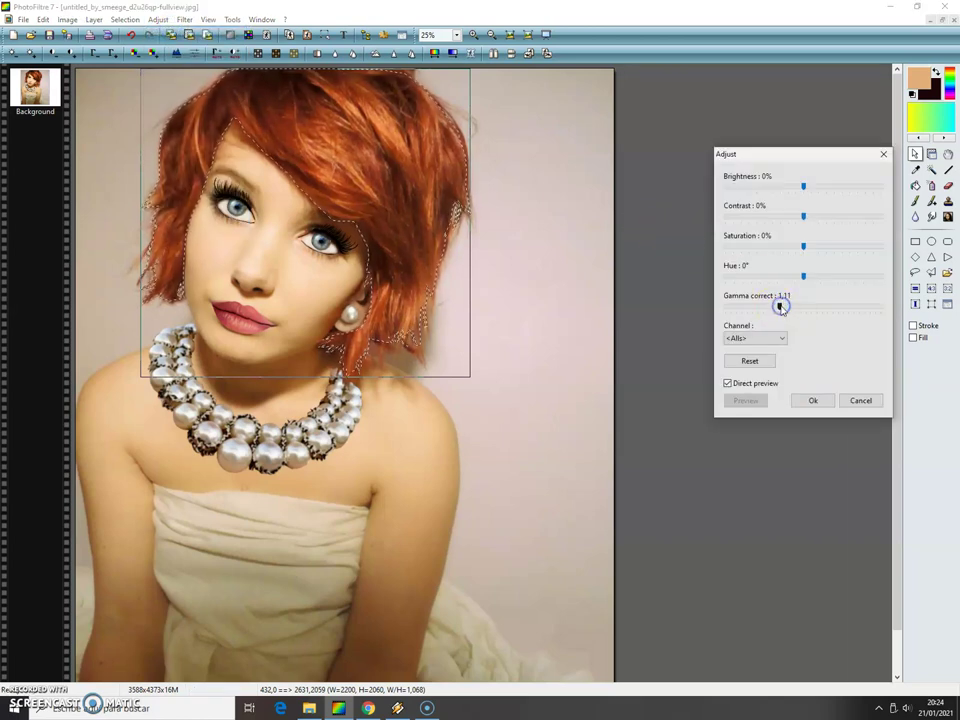
pyautogui.click(825, 401)
# Intensify the selected hair by applying the Revive colors filter.
pyautogui.click(158, 19)
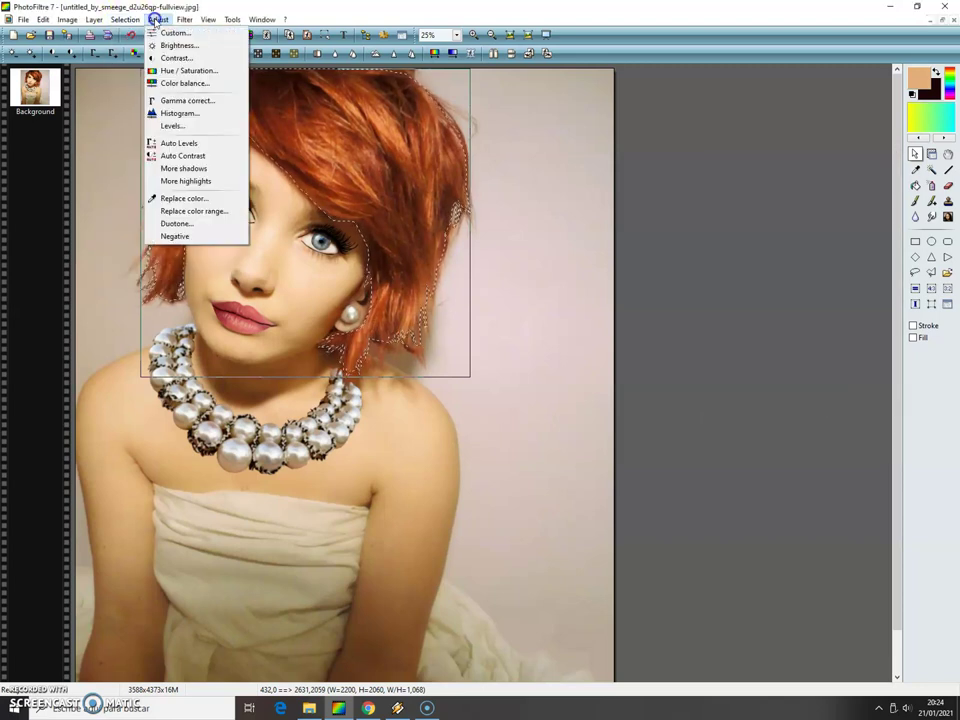
pyautogui.moveTo(184, 21)
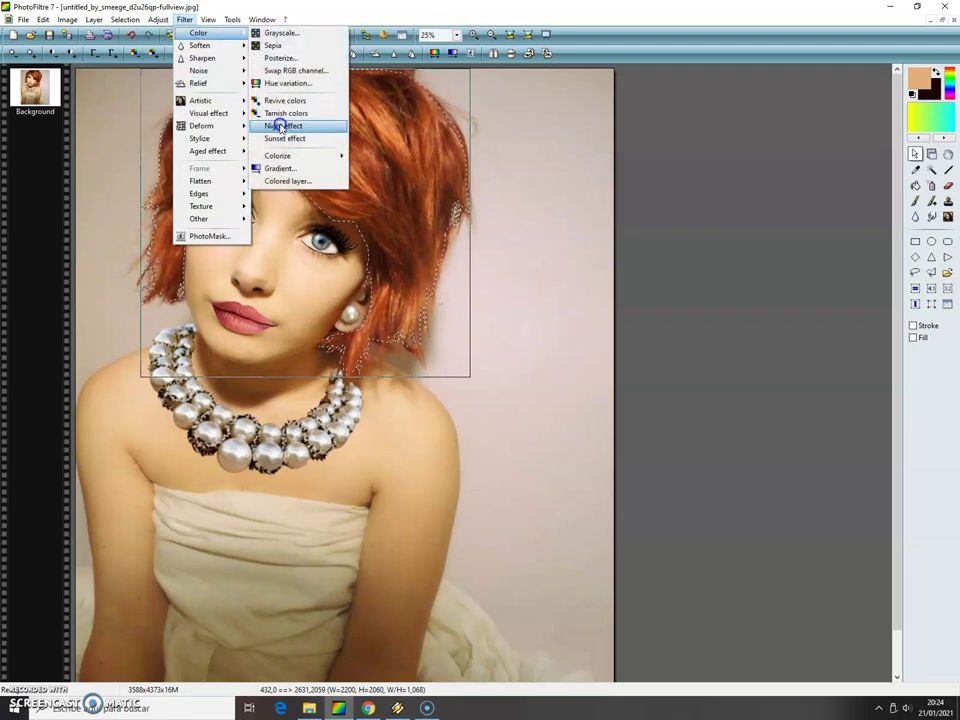
pyautogui.click(284, 101)
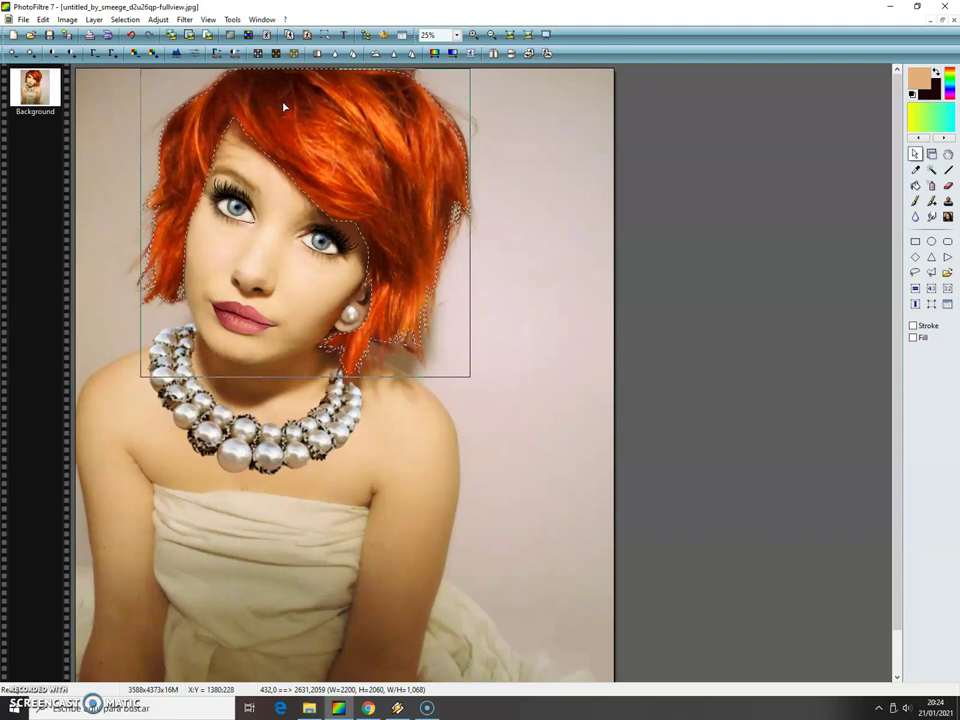
pyautogui.doubleClick(96, 10)
pyautogui.click(165, 27)
pyautogui.click(585, 12)
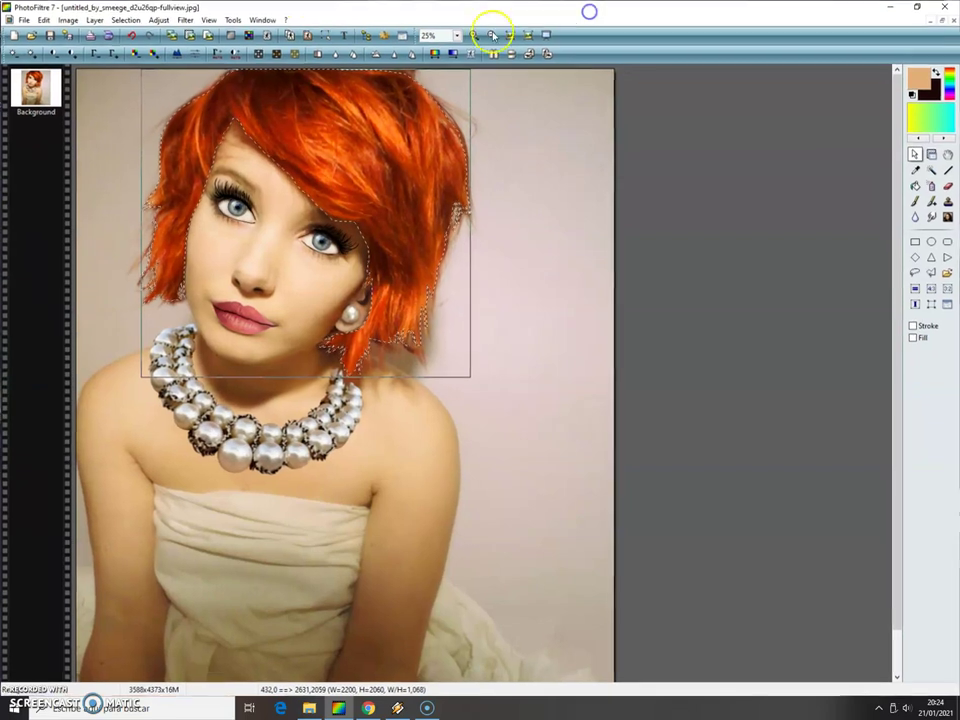
# Apply a custom adjustment to the selected hair with brightness -6%, contrast 10%, saturation -11% and gamma correction 1.14.
pyautogui.click(122, 20)
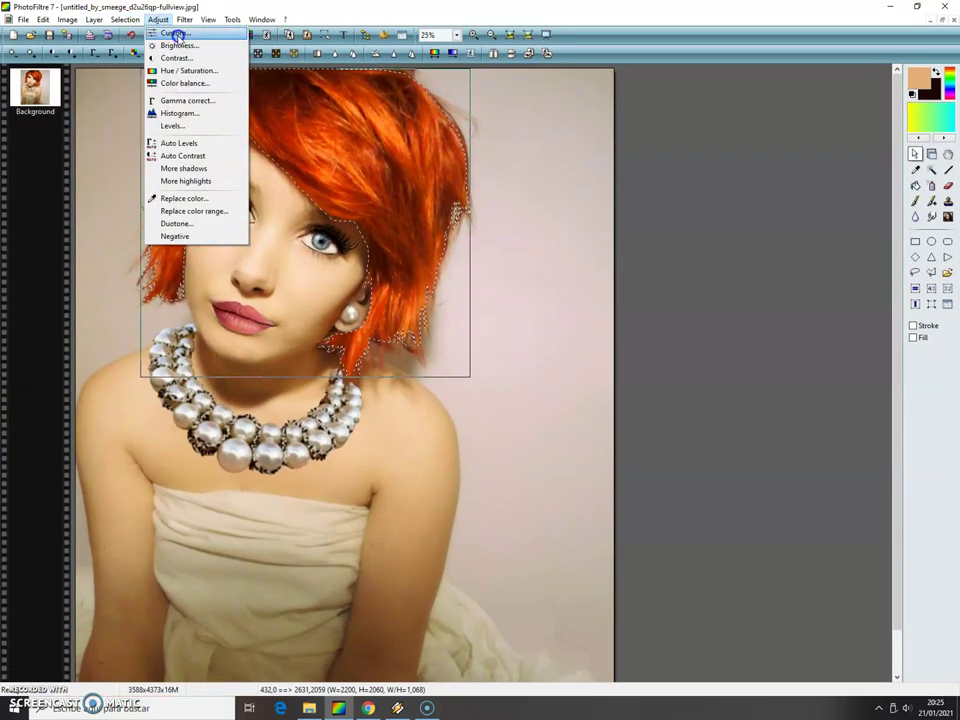
pyautogui.click(172, 33)
pyautogui.moveTo(777, 310); pyautogui.dragTo(780, 304)
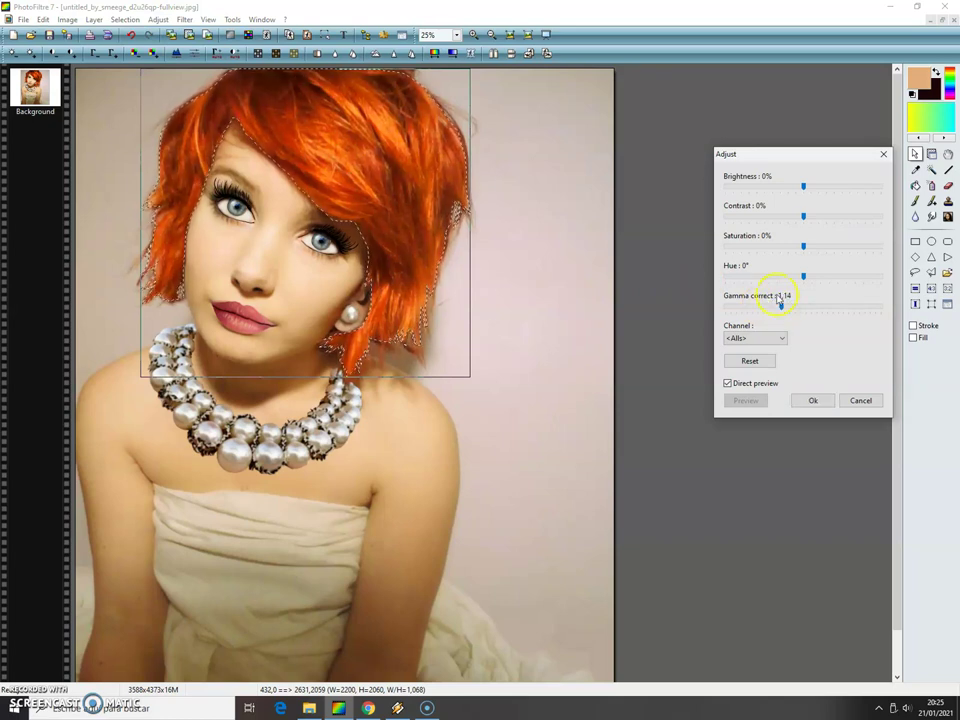
pyautogui.moveTo(805, 247); pyautogui.dragTo(794, 240)
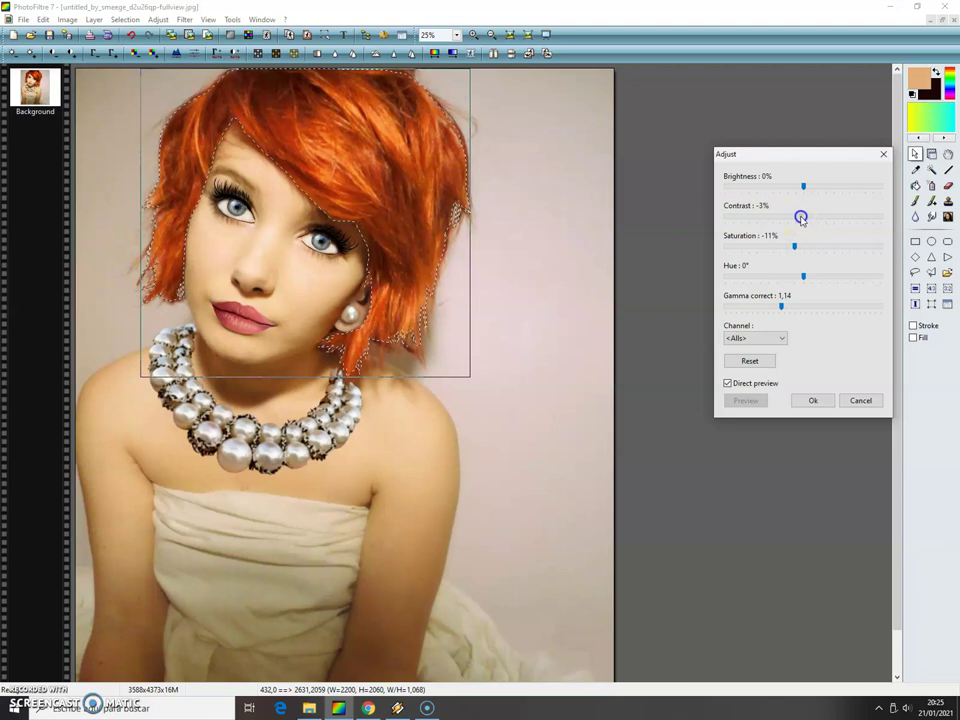
pyautogui.moveTo(801, 218); pyautogui.dragTo(802, 188)
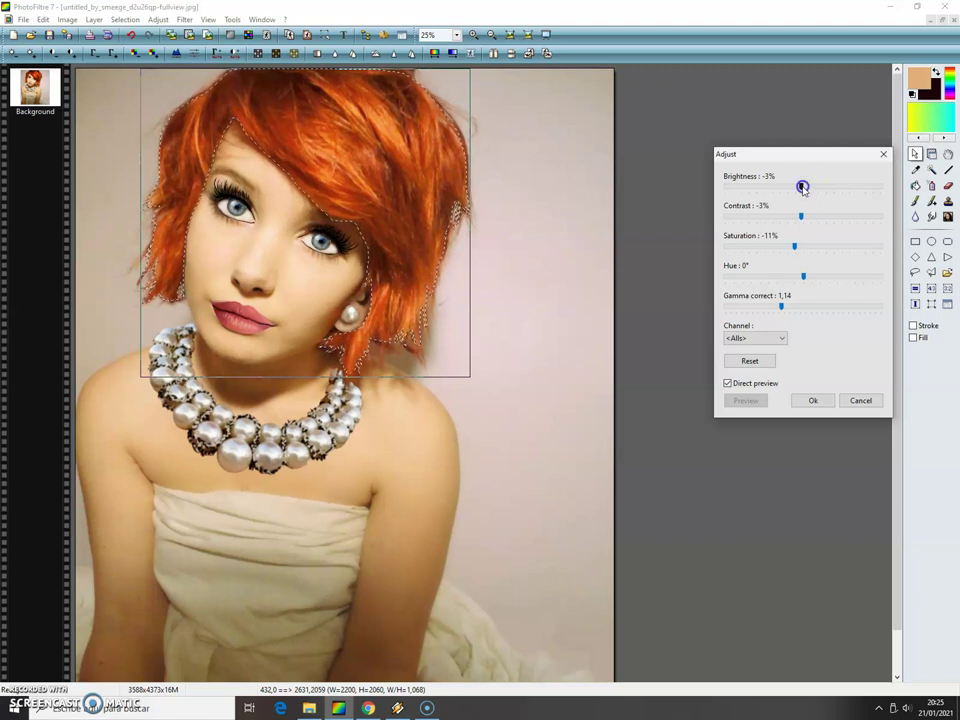
pyautogui.moveTo(802, 186); pyautogui.dragTo(804, 188)
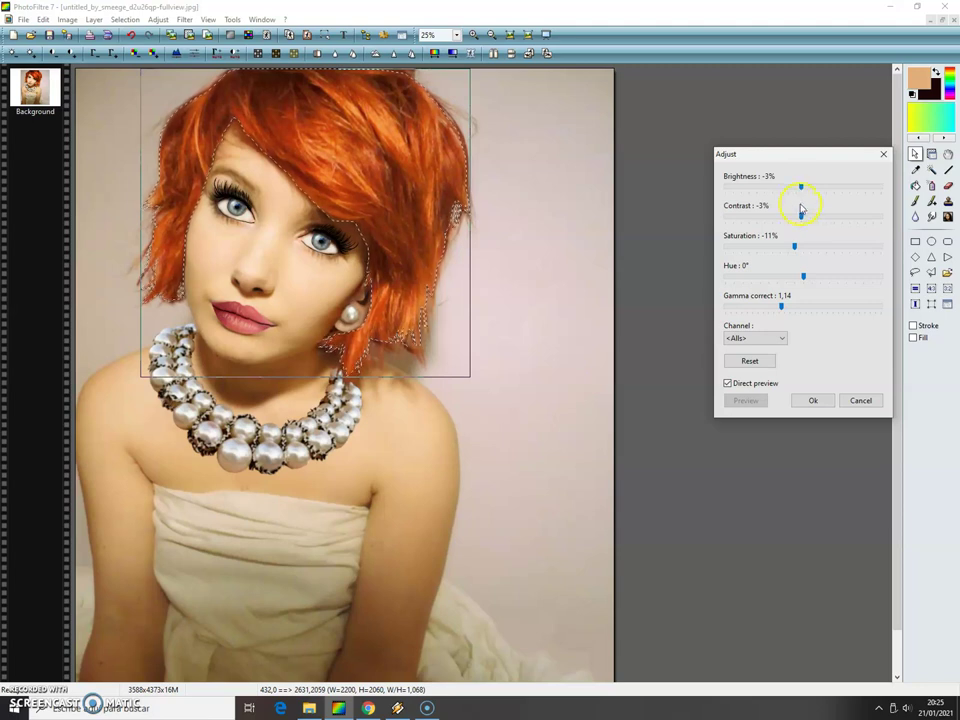
pyautogui.moveTo(800, 216); pyautogui.dragTo(810, 216)
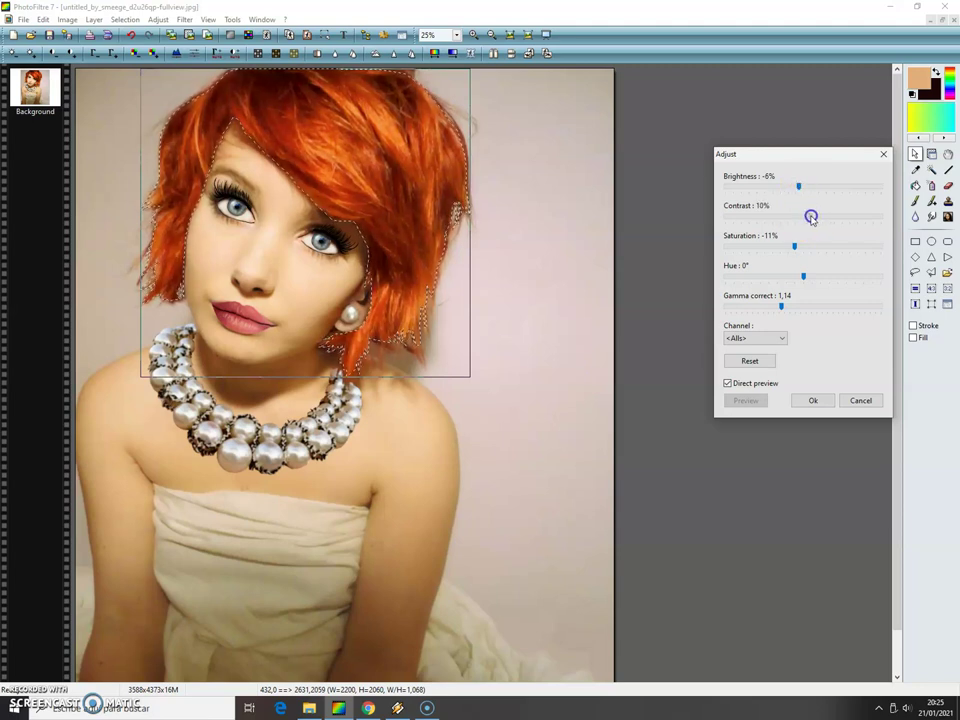
pyautogui.click(813, 400)
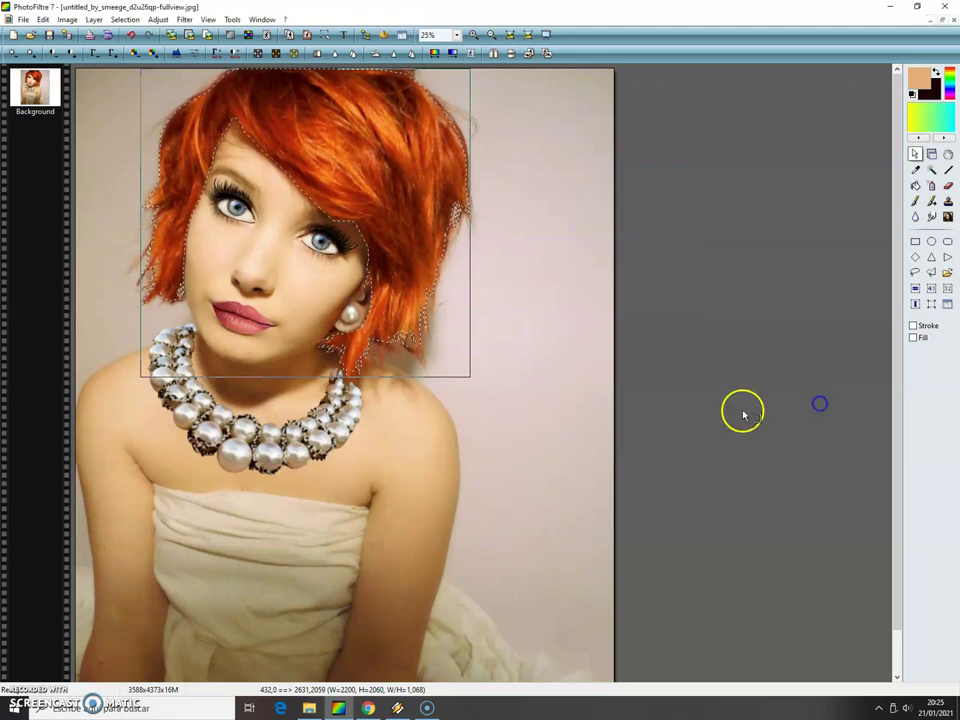
# Hide the hair selection and outline the ear and pearl with a polygonal lasso selection about 356 × 636 px.
pyautogui.click(125, 19)
pyautogui.click(156, 34)
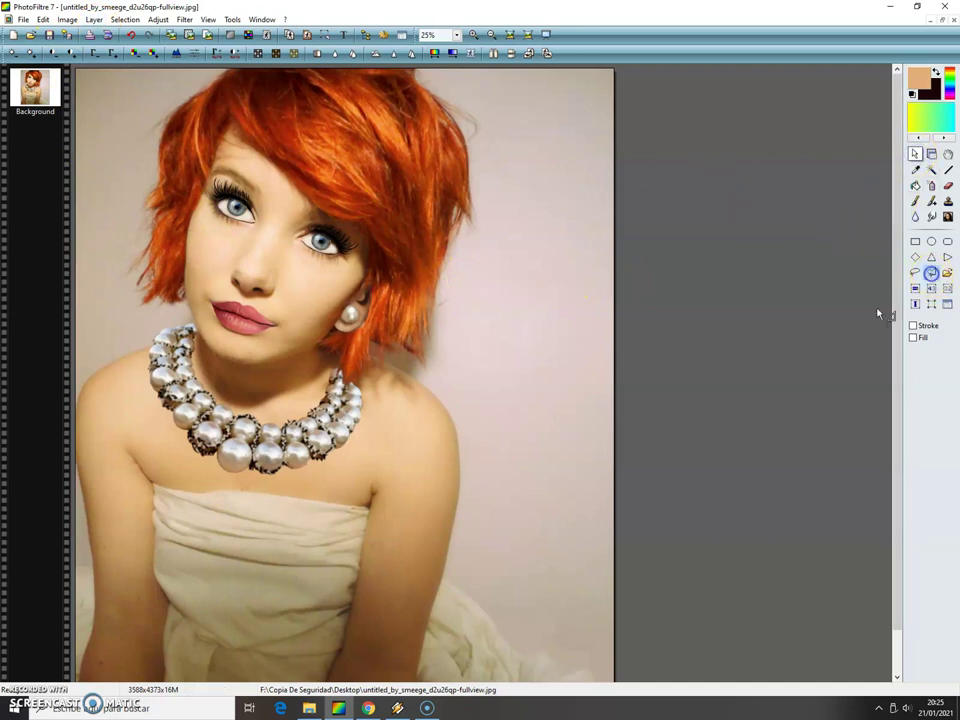
pyautogui.moveTo(330, 340); pyautogui.dragTo(381, 289)
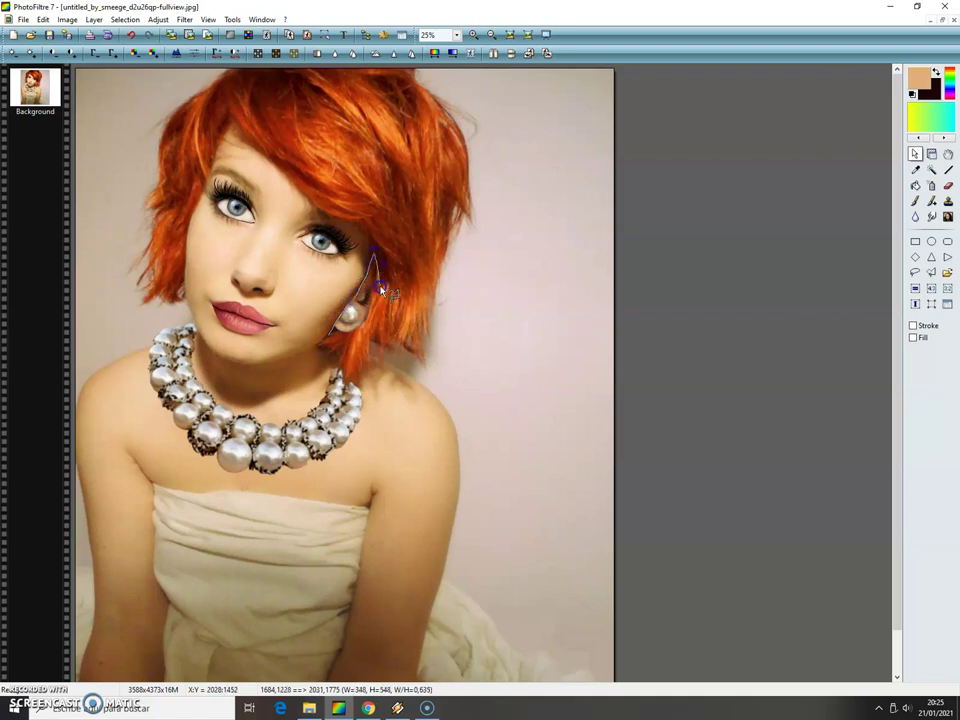
pyautogui.click(333, 348)
pyautogui.click(125, 220)
pyautogui.click(43, 19)
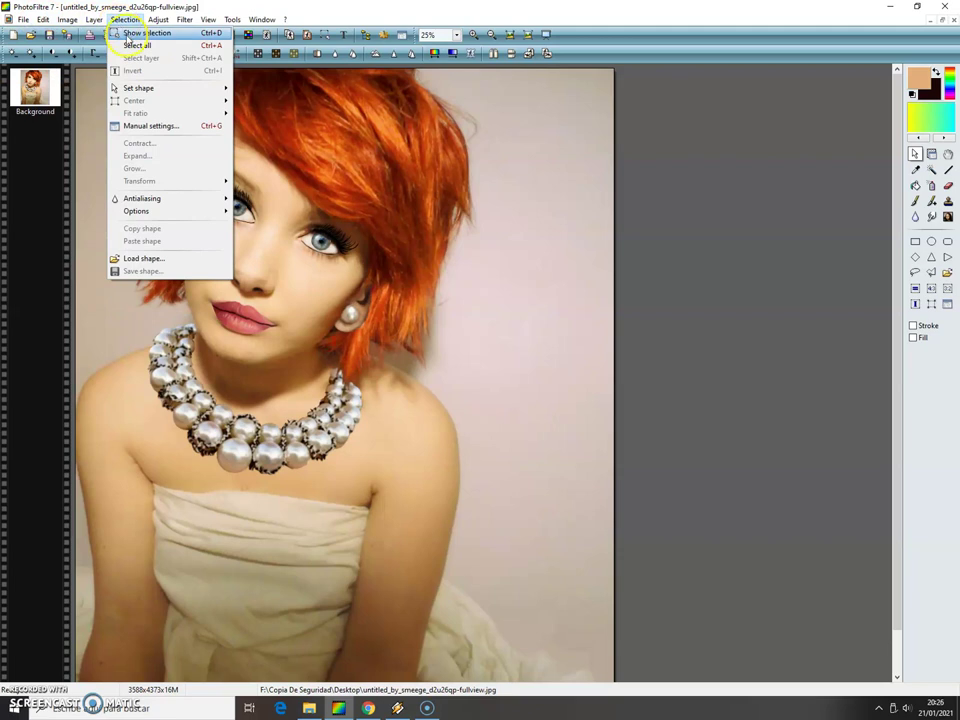
pyautogui.click(127, 33)
# Paste a copy of the outlined ear as a new layer, shift it about 24 px right and 48 px up, and merge all layers.
pyautogui.click(43, 19)
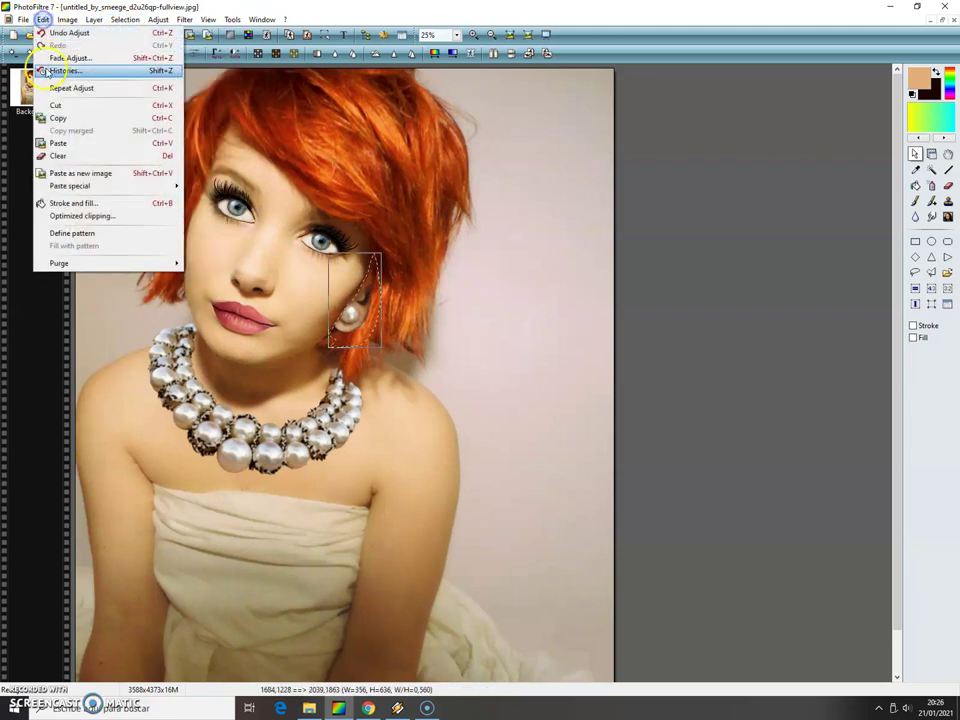
pyautogui.click(58, 118)
pyautogui.click(43, 19)
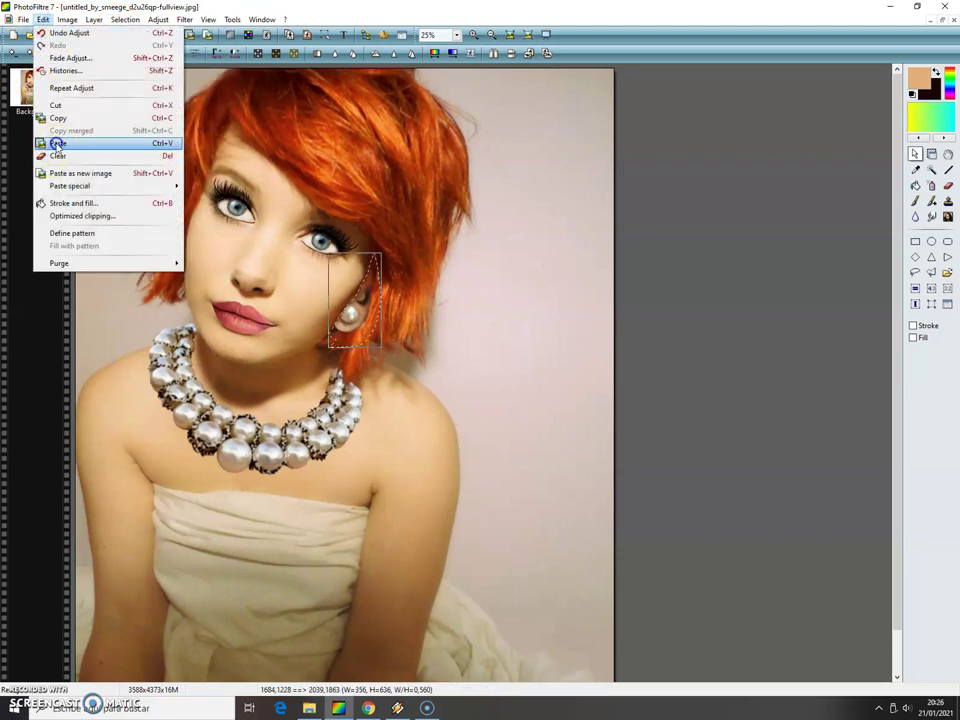
pyautogui.click(58, 145)
pyautogui.moveTo(358, 321); pyautogui.dragTo(361, 315)
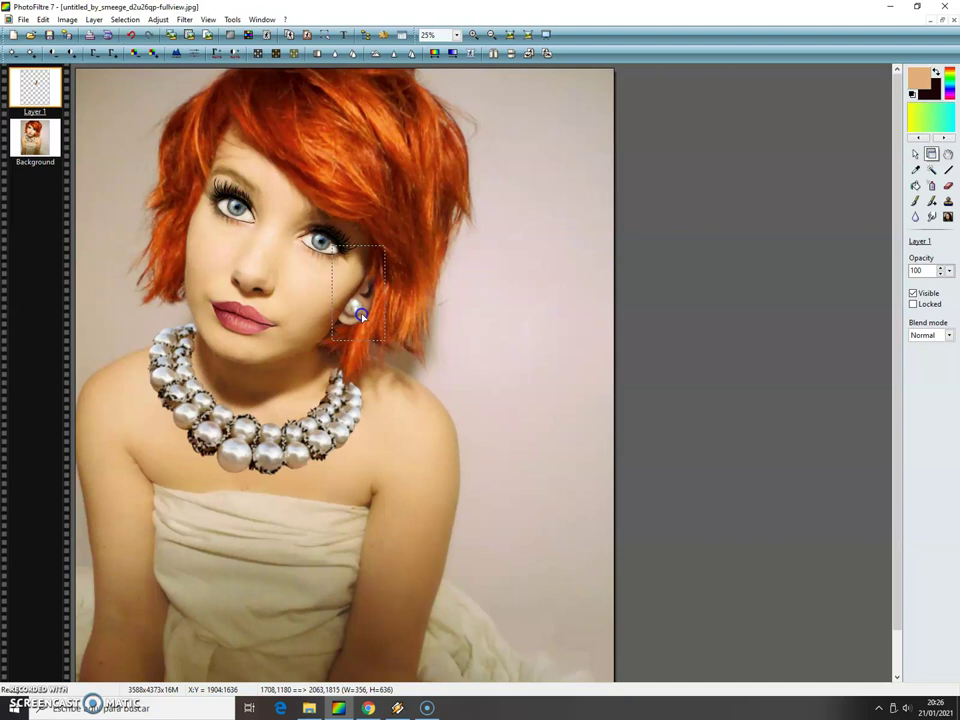
pyautogui.click(93, 19)
pyautogui.click(162, 309)
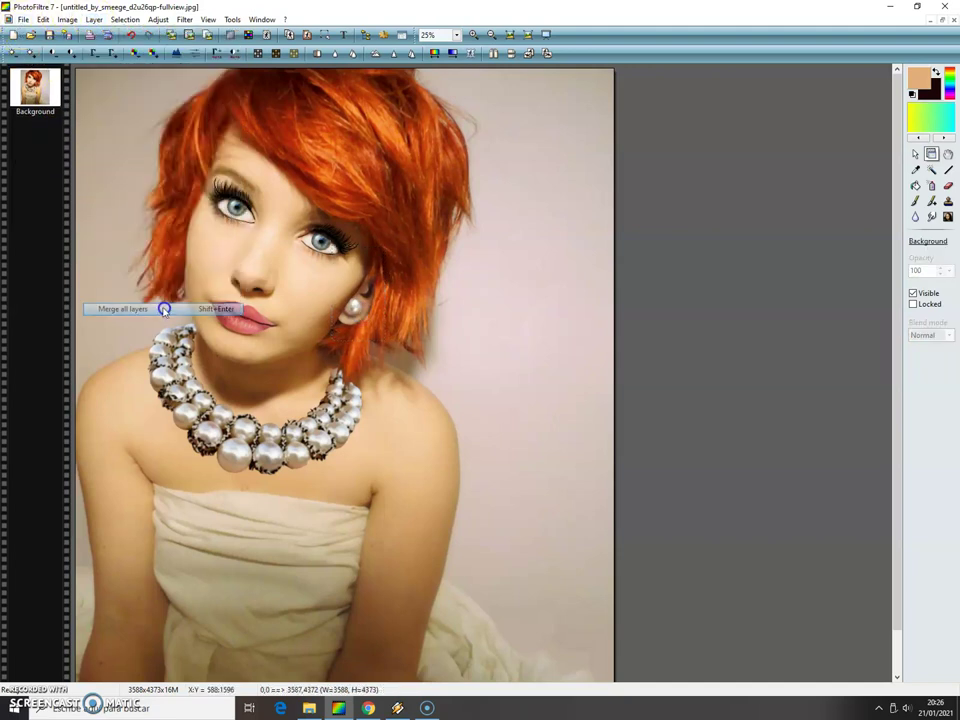
# Smudge the hair tips below and behind the ear with radius 15 to soften them against the neck and background.
pyautogui.click(476, 36)
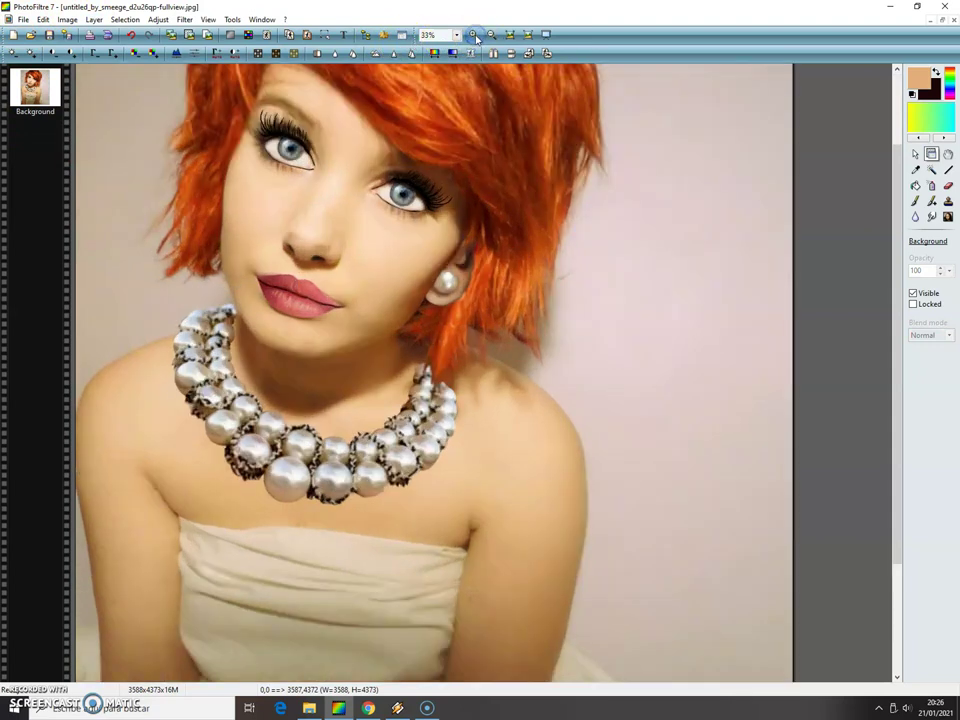
pyautogui.click(476, 36)
pyautogui.click(931, 217)
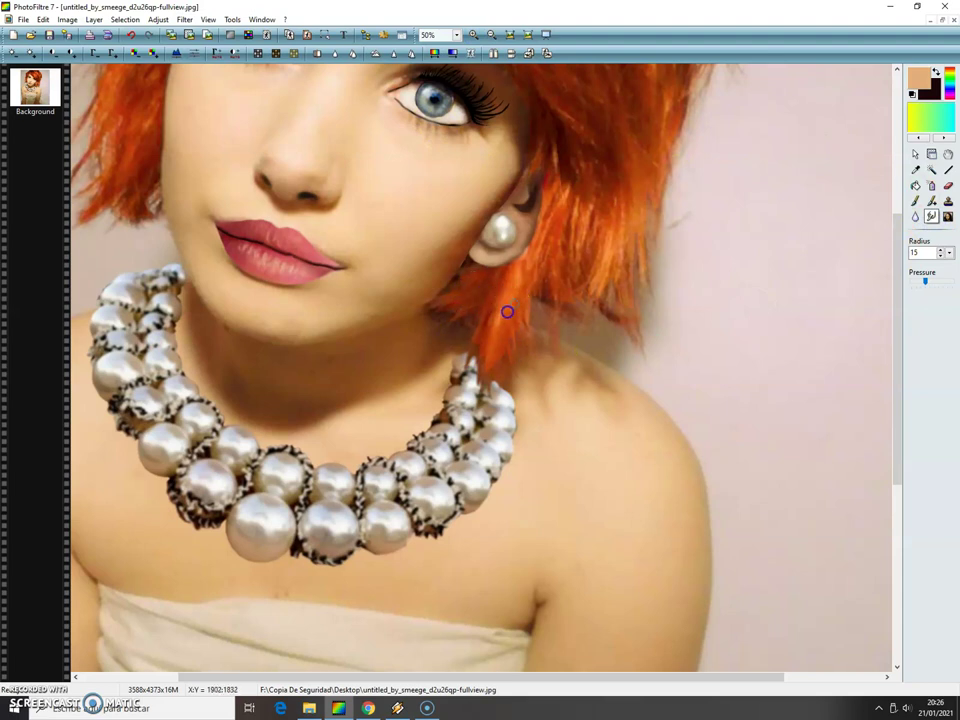
pyautogui.moveTo(552, 290)
pyautogui.mouseDown()
pyautogui.moveTo(578, 318)
pyautogui.moveTo(561, 286)
pyautogui.moveTo(588, 325)
pyautogui.moveTo(573, 271)
pyautogui.moveTo(587, 307)
pyautogui.moveTo(609, 319)
pyautogui.moveTo(602, 273)
pyautogui.moveTo(613, 330)
pyautogui.moveTo(632, 304)
pyautogui.moveTo(624, 327)
pyautogui.moveTo(525, 353)
pyautogui.moveTo(520, 299)
pyautogui.moveTo(532, 332)
pyautogui.moveTo(502, 338)
pyautogui.mouseUp()
pyautogui.moveTo(485, 380)
pyautogui.mouseDown()
pyautogui.moveTo(486, 334)
pyautogui.moveTo(454, 328)
pyautogui.moveTo(463, 304)
pyautogui.moveTo(440, 315)
pyautogui.mouseUp()
pyautogui.moveTo(612, 285)
pyautogui.mouseDown()
pyautogui.moveTo(632, 232)
pyautogui.moveTo(647, 264)
pyautogui.moveTo(656, 153)
pyautogui.moveTo(645, 227)
pyautogui.mouseUp()
pyautogui.moveTo(660, 156)
pyautogui.mouseDown()
pyautogui.moveTo(675, 159)
pyautogui.moveTo(677, 131)
pyautogui.moveTo(658, 208)
pyautogui.moveTo(649, 171)
pyautogui.moveTo(583, 311)
pyautogui.mouseUp()
# Smudge the outer edge of the hair on the ear's side up to the crown, blending it into the background.
pyautogui.click(902, 318)
pyautogui.moveTo(902, 318); pyautogui.dragTo(896, 257)
pyautogui.moveTo(673, 261)
pyautogui.mouseDown()
pyautogui.moveTo(719, 280)
pyautogui.moveTo(716, 300)
pyautogui.moveTo(690, 255)
pyautogui.moveTo(691, 371)
pyautogui.mouseUp()
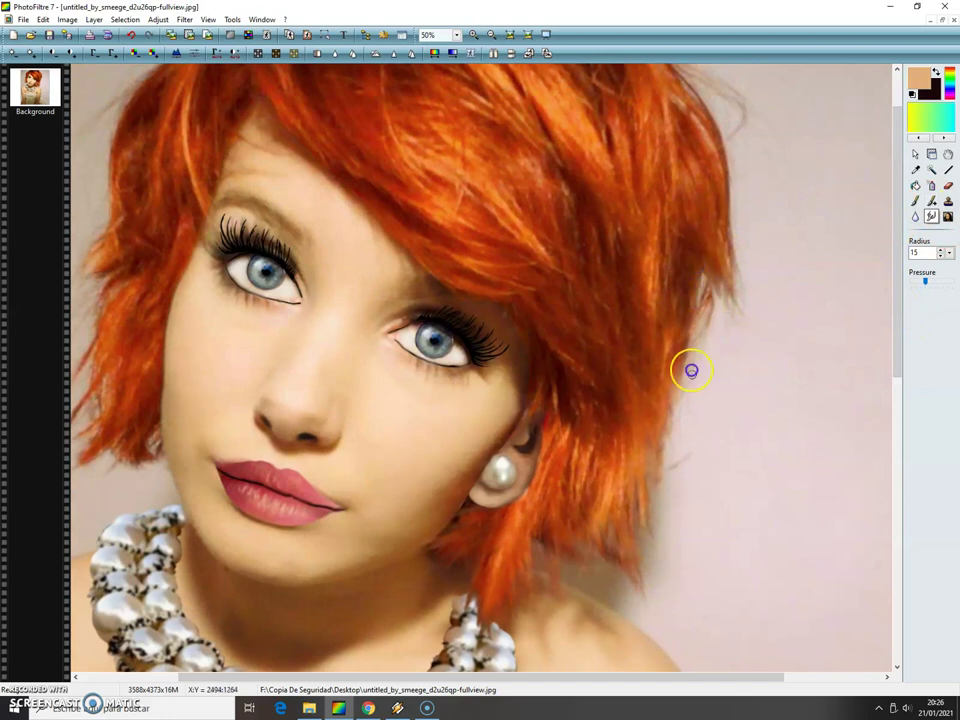
pyautogui.moveTo(896, 360); pyautogui.dragTo(884, 274)
pyautogui.click(688, 180)
pyautogui.moveTo(679, 161); pyautogui.dragTo(717, 212)
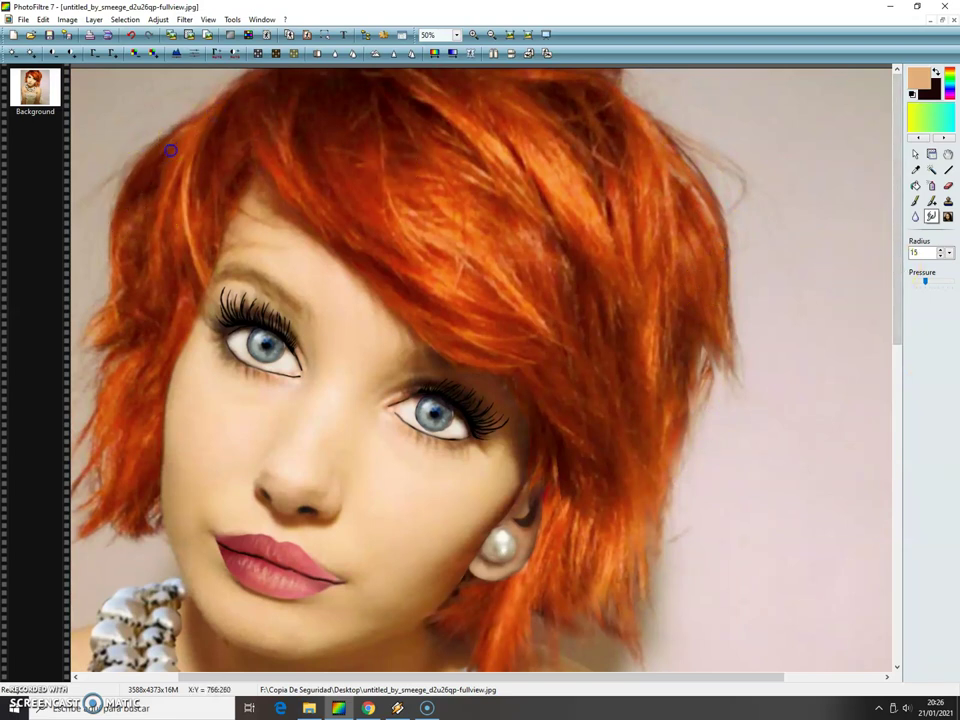
# Smudge the outer edge and lower tips of the hair on the side opposite the ear into the background.
pyautogui.moveTo(135, 178)
pyautogui.mouseDown()
pyautogui.moveTo(114, 227)
pyautogui.moveTo(108, 307)
pyautogui.mouseUp()
pyautogui.moveTo(99, 360)
pyautogui.mouseDown()
pyautogui.moveTo(117, 465)
pyautogui.moveTo(119, 524)
pyautogui.mouseUp()
pyautogui.moveTo(158, 523)
pyautogui.mouseDown()
pyautogui.moveTo(113, 520)
pyautogui.moveTo(72, 543)
pyautogui.mouseUp()
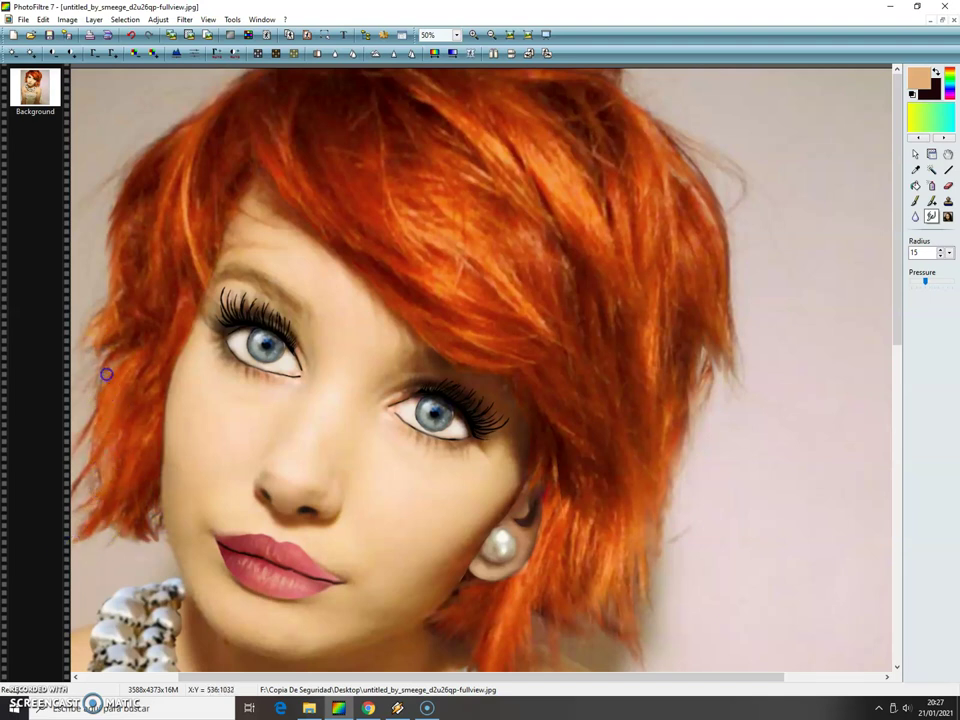
# Smudge the lowest hair strands beside the shoulder and necklace to blend them into the skin.
pyautogui.moveTo(896, 300); pyautogui.dragTo(874, 411)
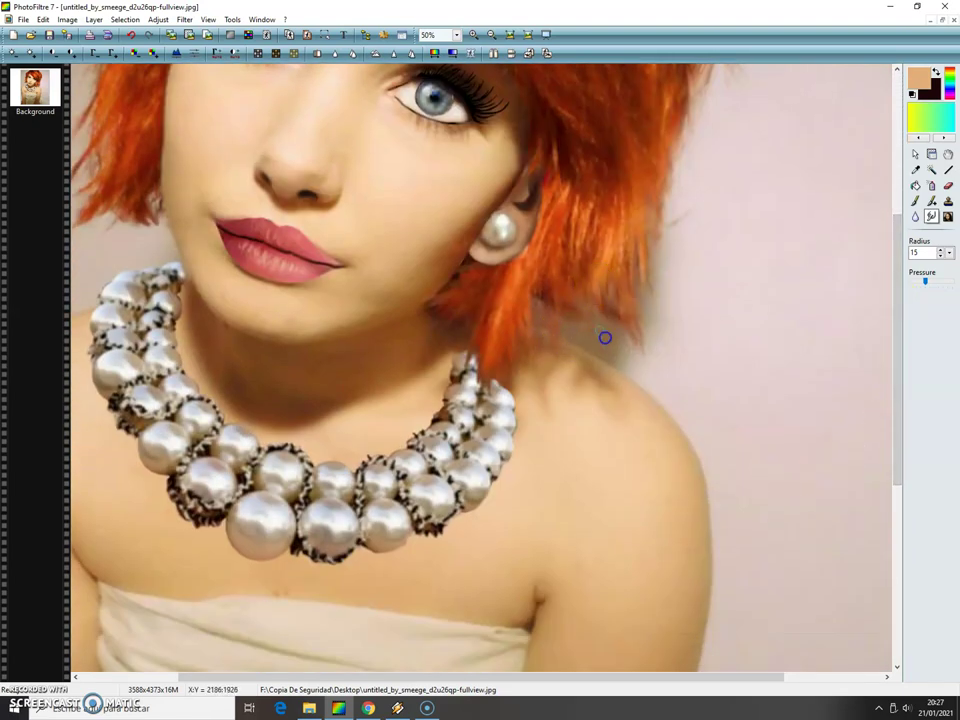
pyautogui.moveTo(553, 312)
pyautogui.mouseDown()
pyautogui.moveTo(527, 259)
pyautogui.moveTo(527, 326)
pyautogui.moveTo(538, 309)
pyautogui.moveTo(529, 358)
pyautogui.mouseUp()
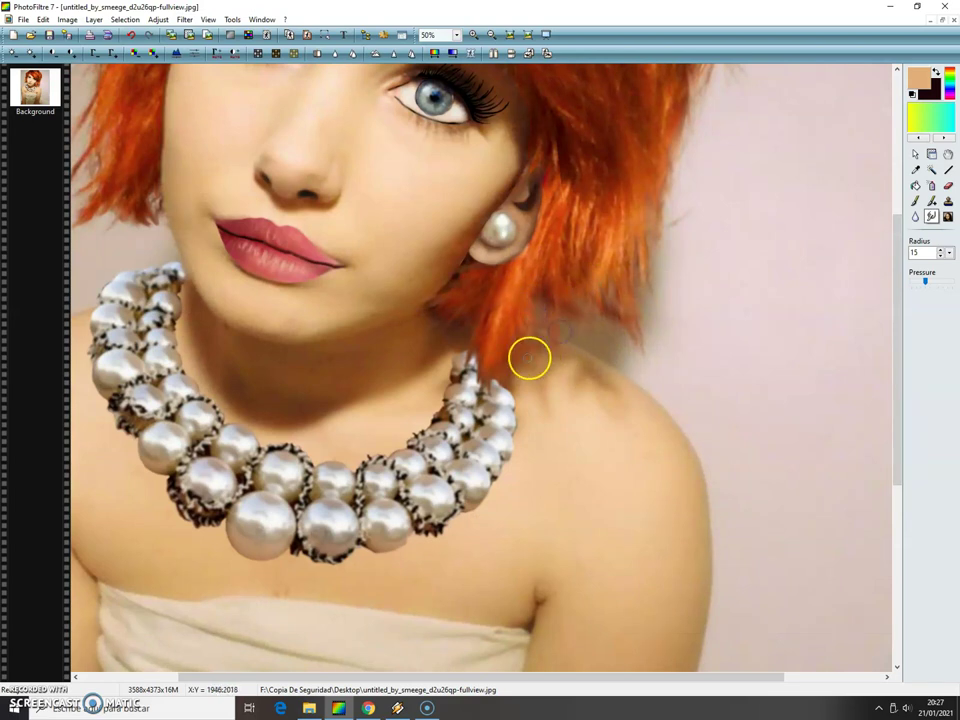
pyautogui.moveTo(334, 484); pyautogui.dragTo(320, 488)
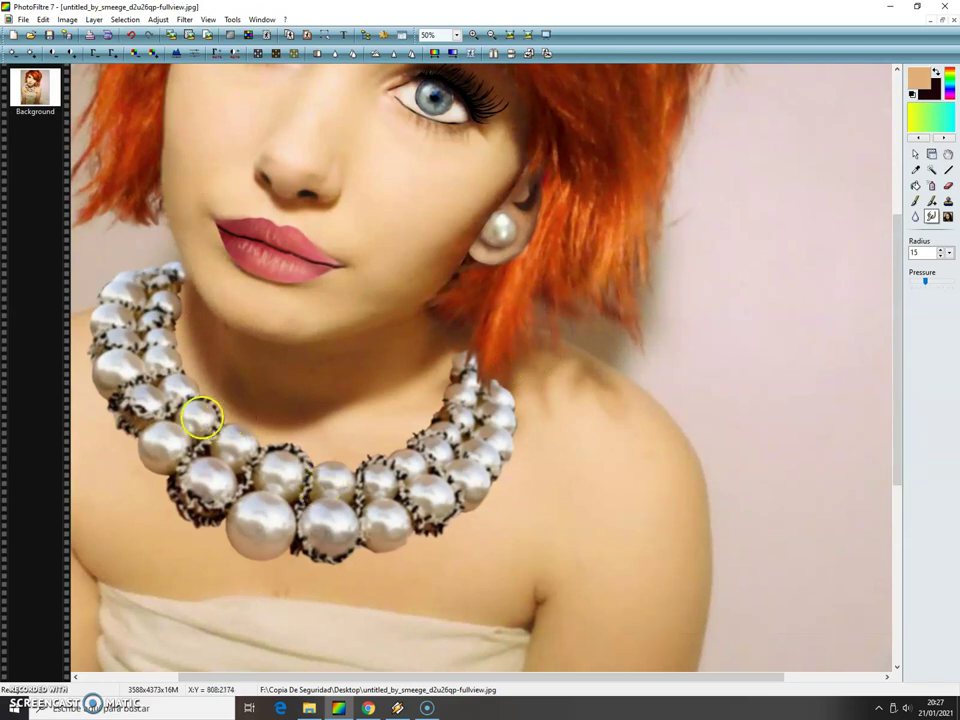
pyautogui.click(491, 34)
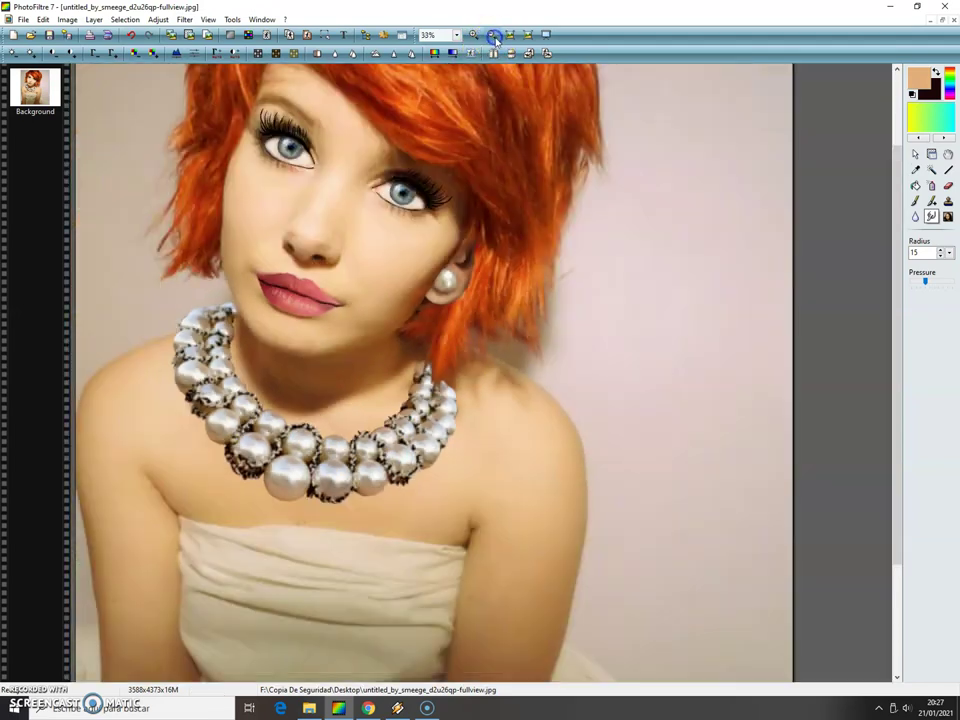
pyautogui.click(491, 34)
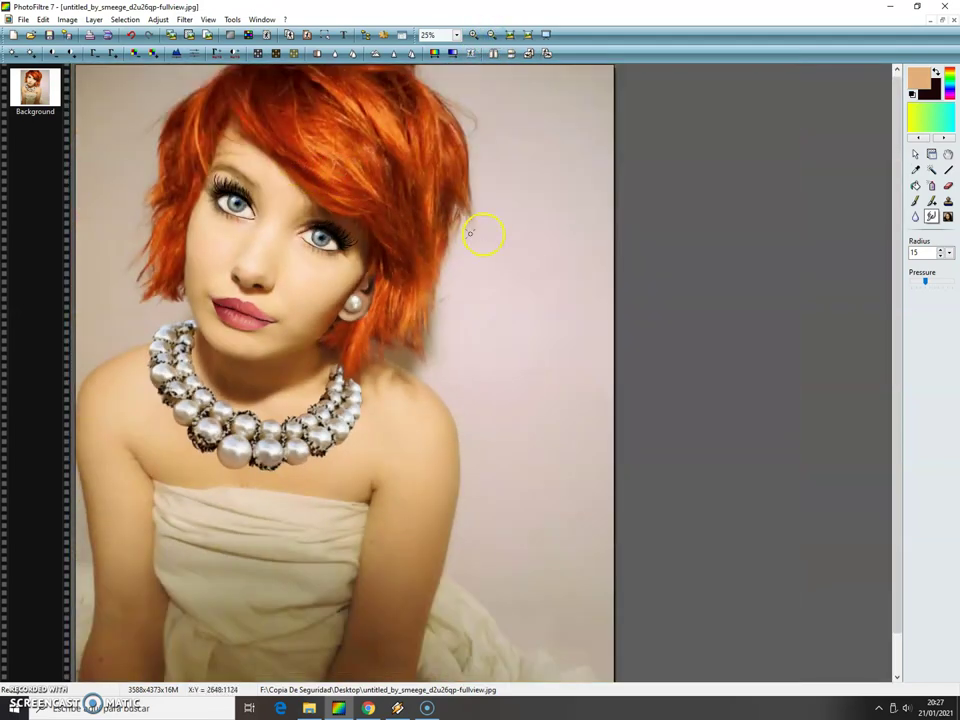
# Outline the ear with its pearl in a lasso selection about 248 × 352 px and paste a copy as a new image.
pyautogui.click(915, 154)
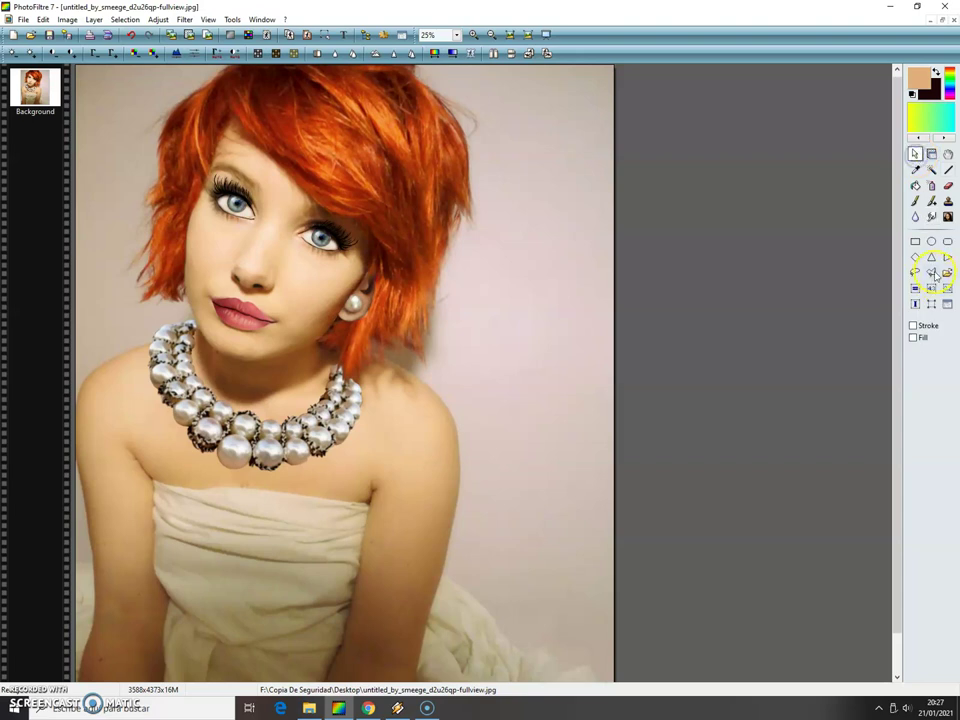
pyautogui.moveTo(337, 311); pyautogui.dragTo(341, 315)
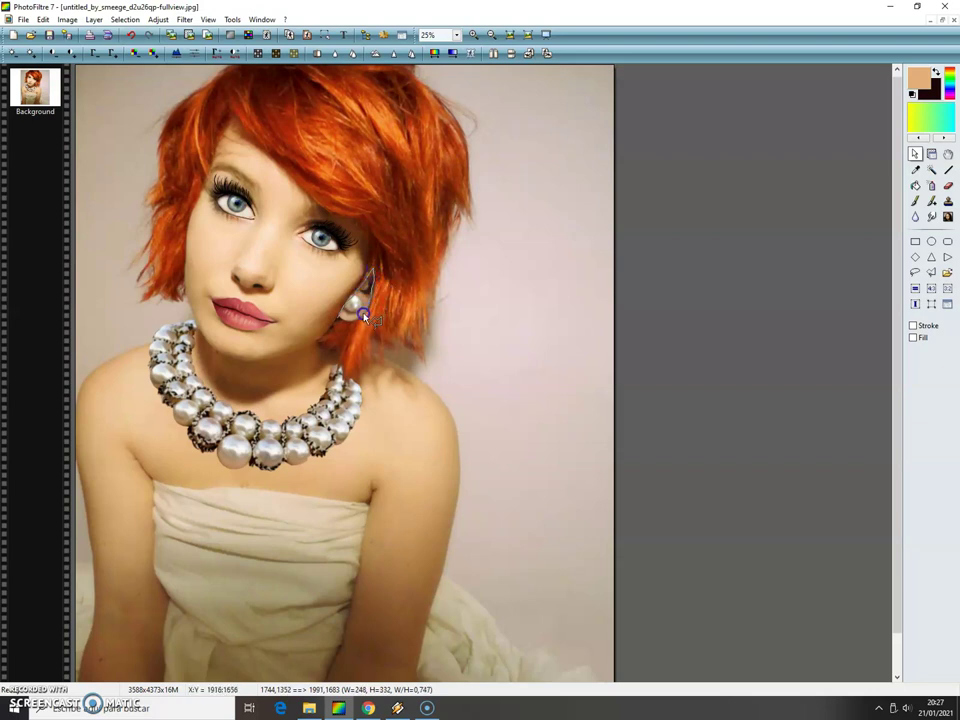
pyautogui.click(43, 19)
pyautogui.click(63, 119)
pyautogui.click(43, 19)
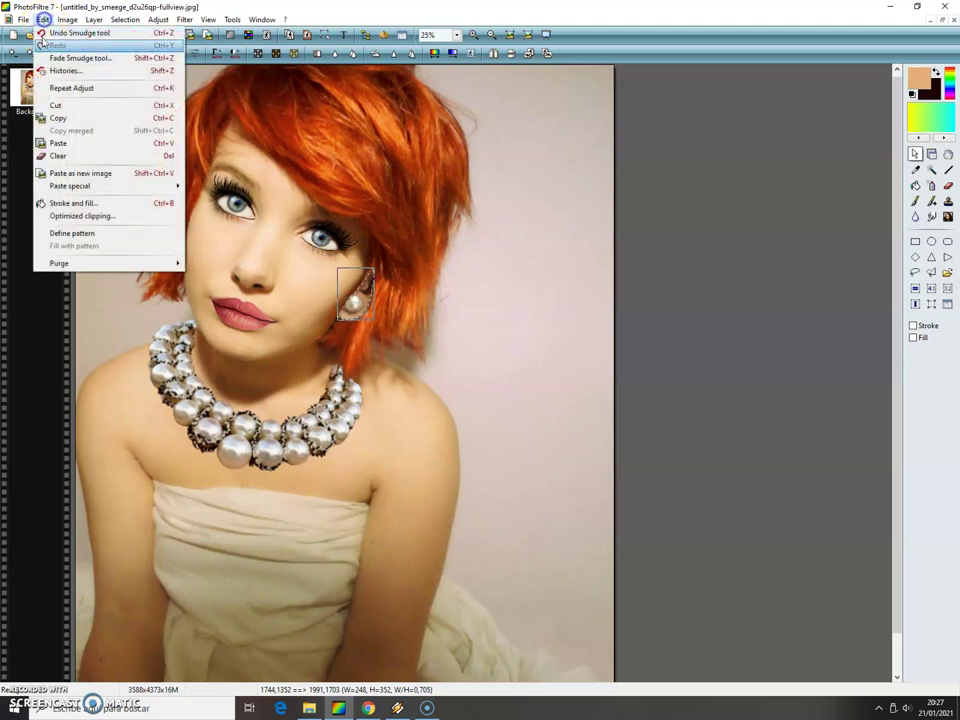
pyautogui.click(76, 175)
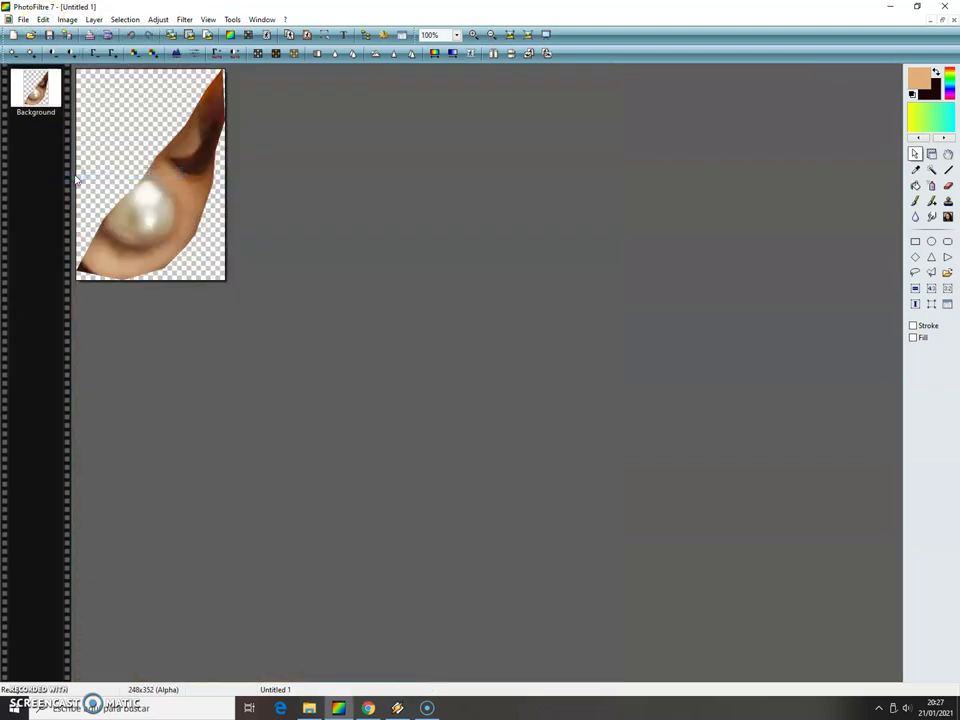
# Flip the new ear image horizontally.
pyautogui.click(68, 20)
pyautogui.moveTo(111, 107)
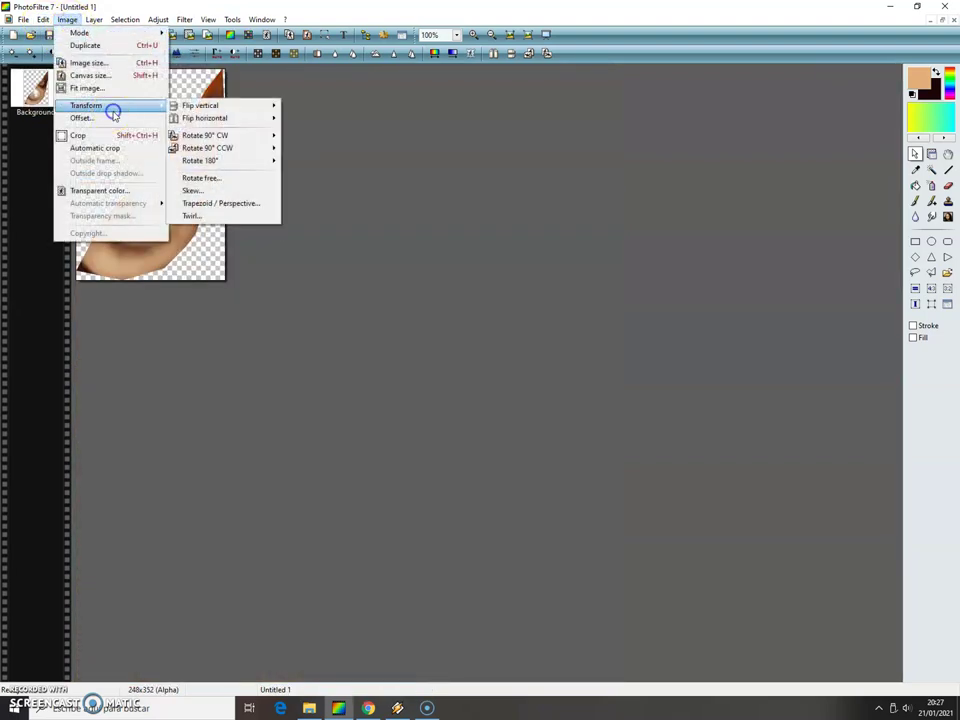
pyautogui.moveTo(224, 159)
pyautogui.moveTo(229, 120)
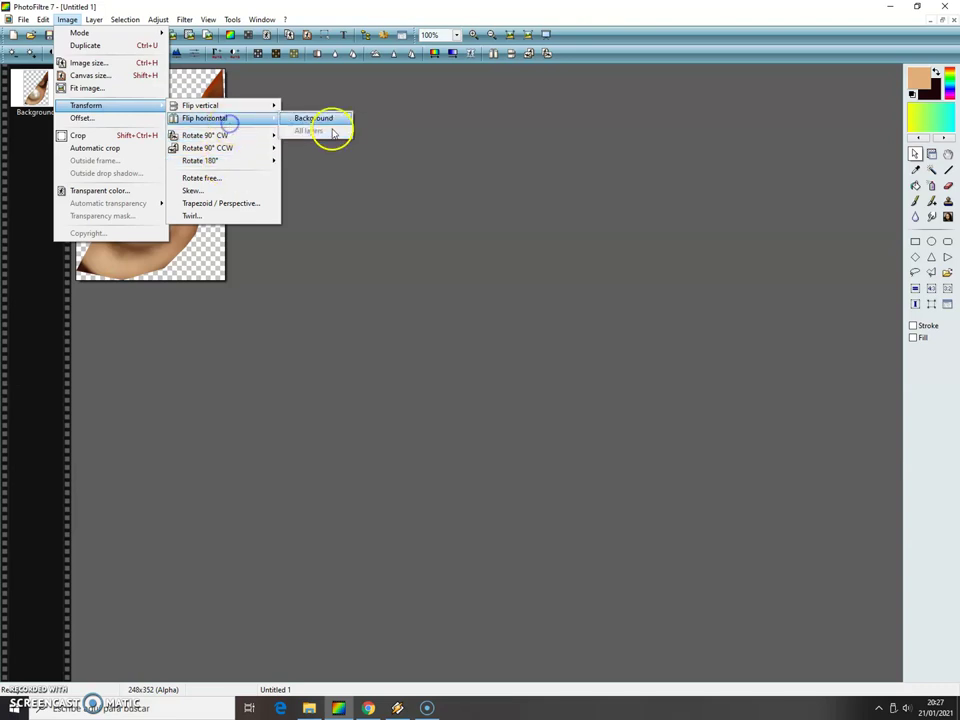
pyautogui.click(332, 122)
pyautogui.click(67, 20)
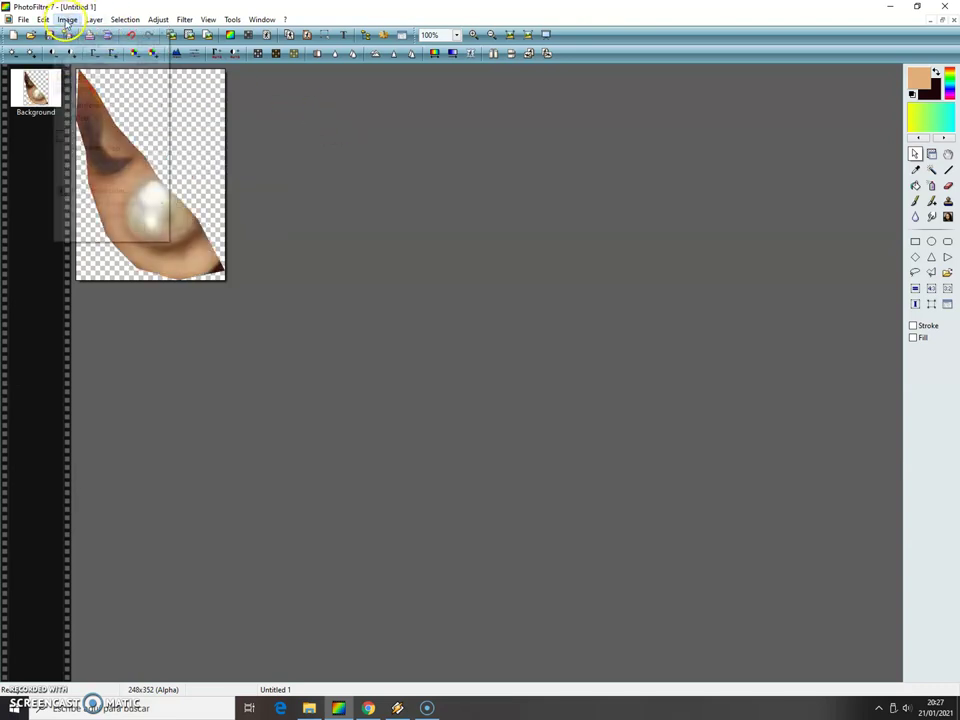
# Rotate the flipped ear image clockwise until the ear stands roughly upright, with size adjustment and antialiasing enabled.
pyautogui.click(90, 105)
pyautogui.click(200, 177)
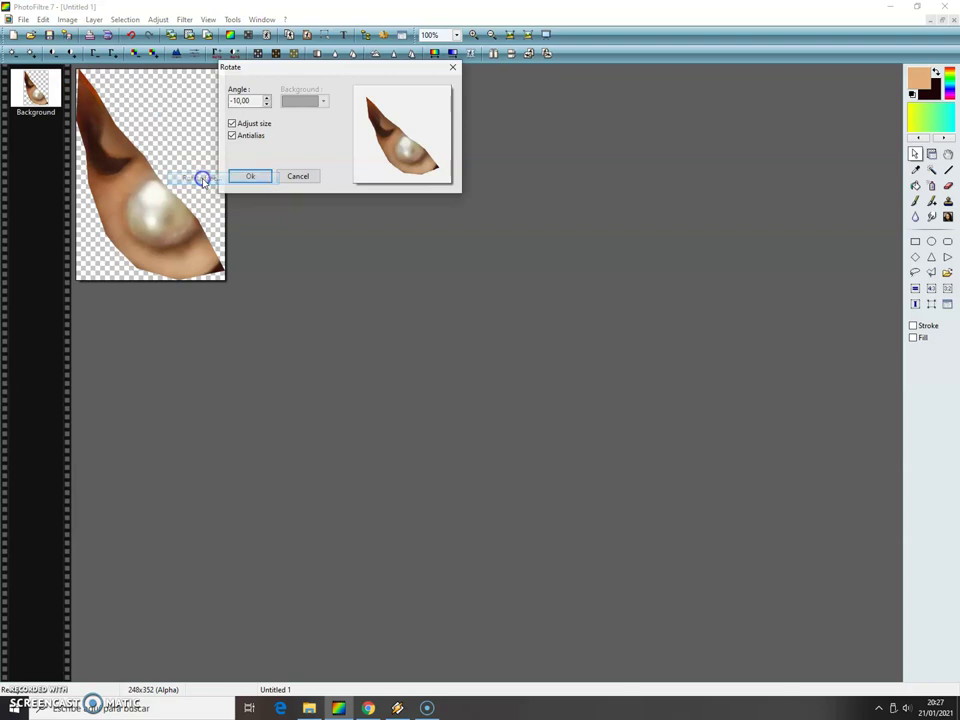
pyautogui.click(267, 98)
pyautogui.click(267, 98)
pyautogui.click(267, 98)
pyautogui.click(267, 98)
pyautogui.click(267, 98)
pyautogui.click(267, 98)
pyautogui.click(267, 98)
pyautogui.click(267, 98)
pyautogui.click(267, 98)
pyautogui.click(267, 98)
pyautogui.click(267, 98)
pyautogui.click(267, 98)
pyautogui.click(267, 98)
pyautogui.click(267, 98)
pyautogui.click(267, 98)
pyautogui.click(270, 181)
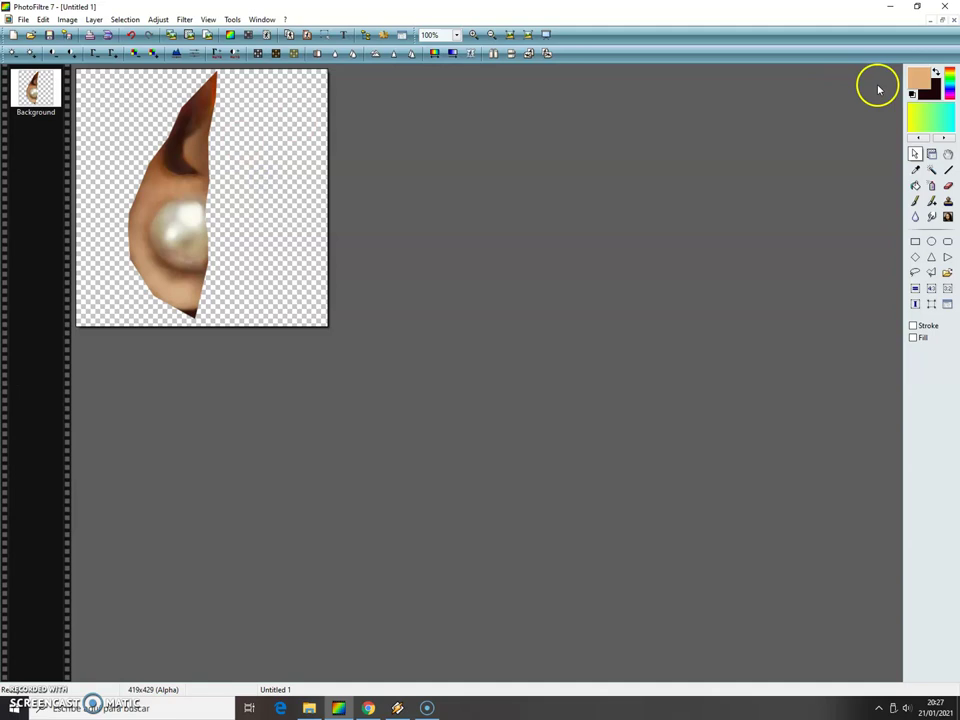
# Arrange the ear image in a taller window beside the portrait and close the other, minimized image.
pyautogui.click(941, 20)
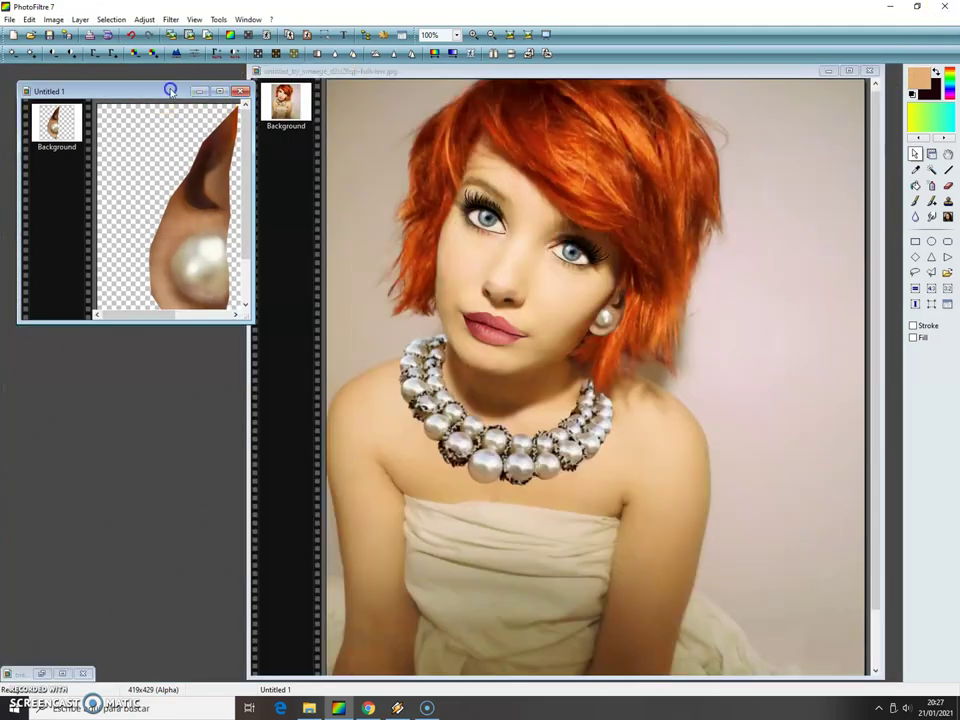
pyautogui.moveTo(171, 90); pyautogui.dragTo(165, 81)
pyautogui.click(83, 673)
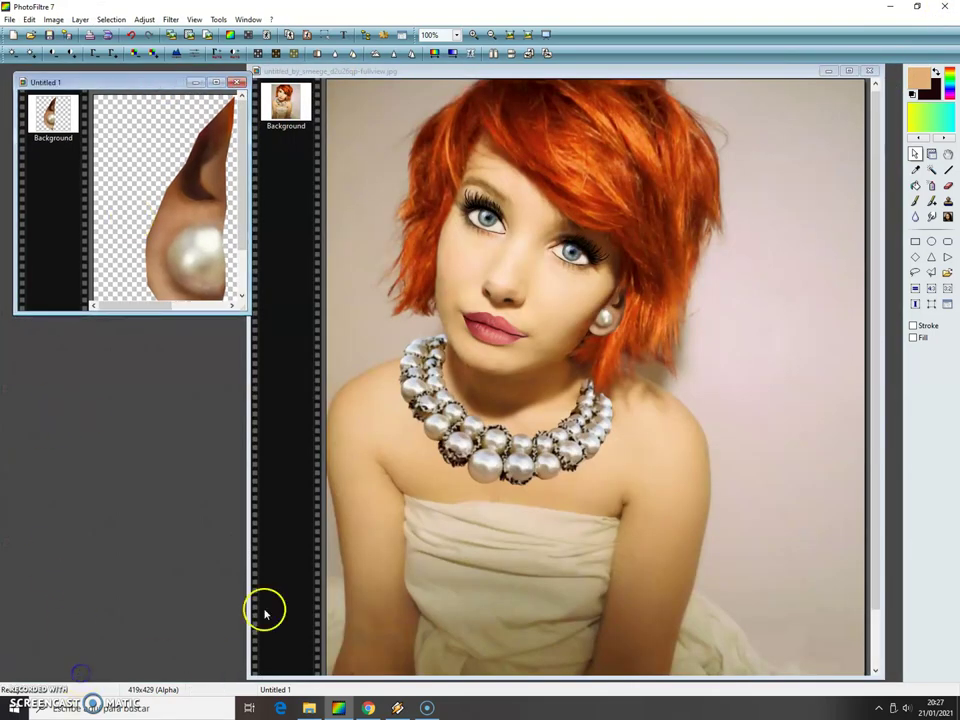
pyautogui.moveTo(236, 315); pyautogui.dragTo(224, 447)
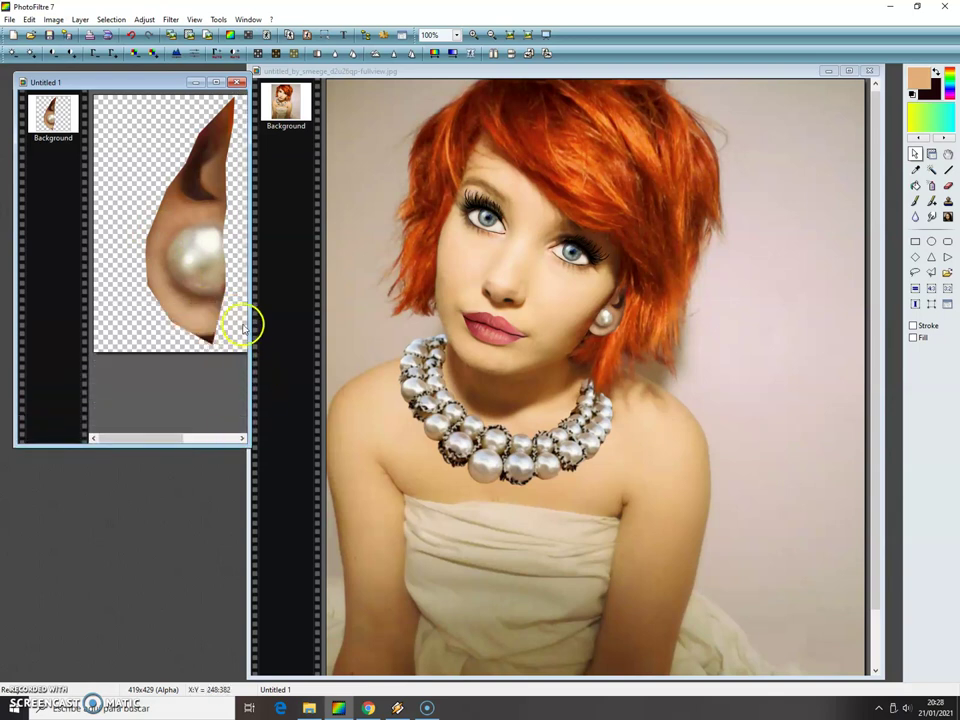
# Copy the whole ear image, paste it into the portrait as a layer and place it at the cheek edge opposite the existing ear.
pyautogui.click(111, 19)
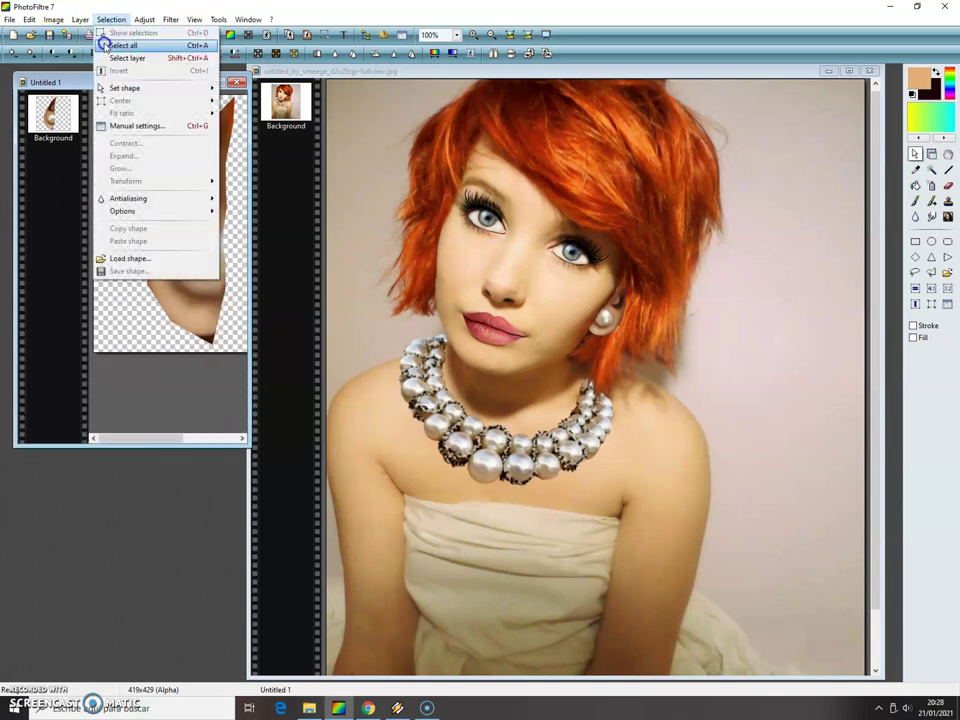
pyautogui.click(106, 46)
pyautogui.click(29, 19)
pyautogui.click(43, 137)
pyautogui.click(280, 92)
pyautogui.click(29, 19)
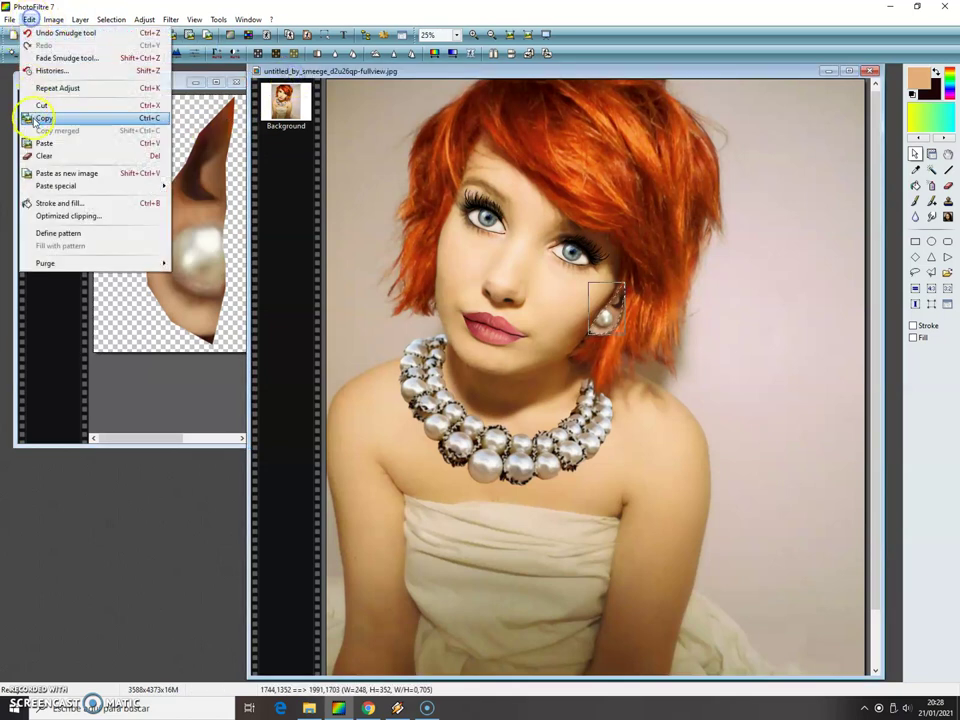
pyautogui.click(44, 143)
pyautogui.moveTo(439, 403); pyautogui.dragTo(434, 261)
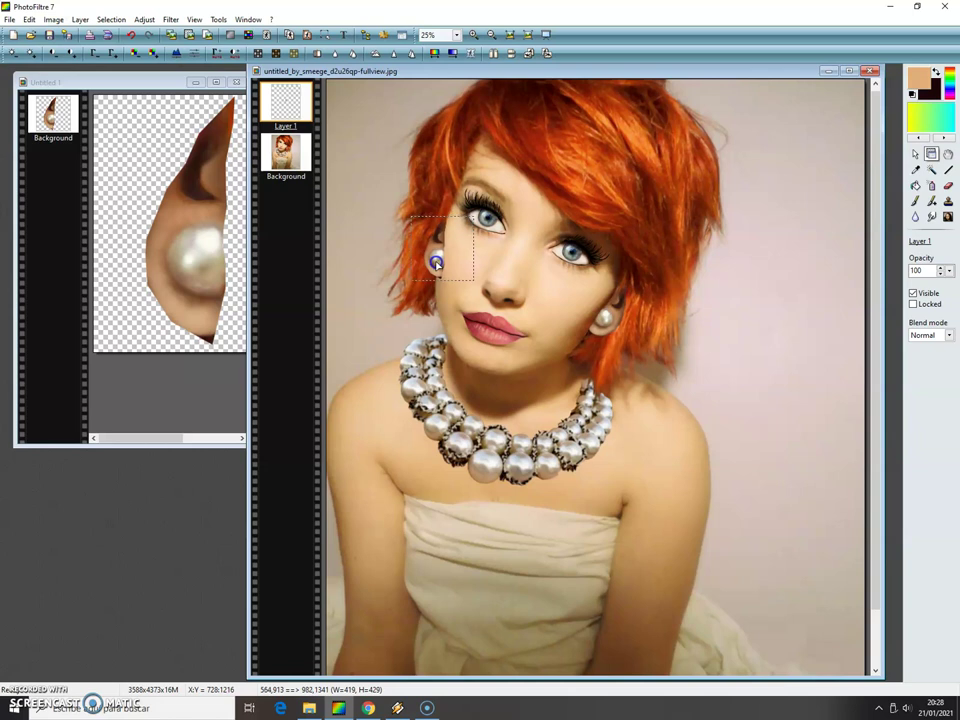
pyautogui.moveTo(437, 263); pyautogui.dragTo(436, 263)
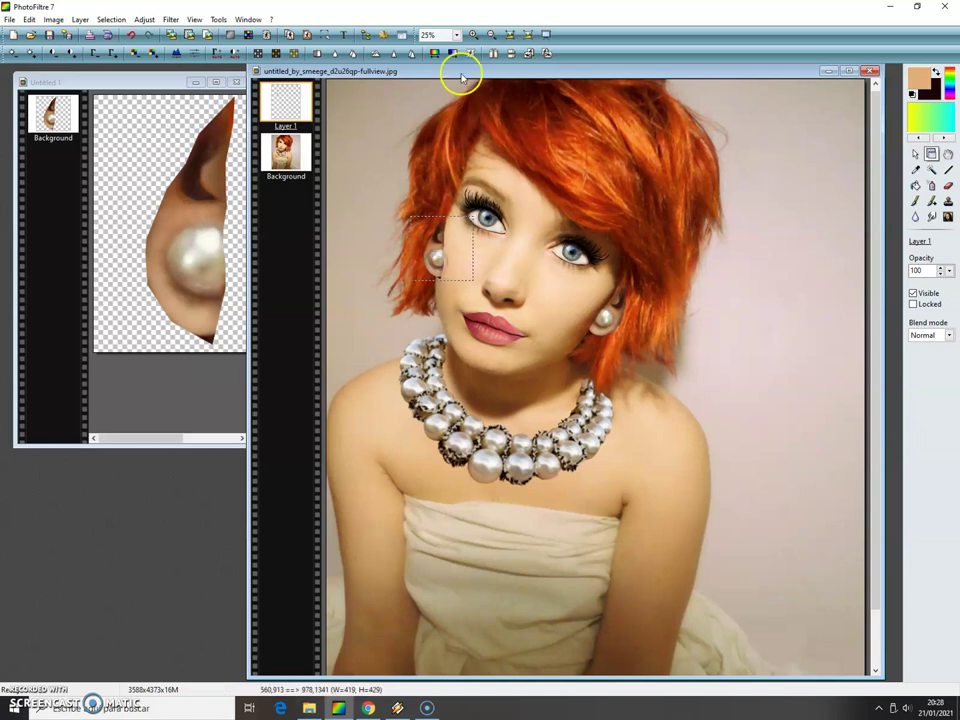
# Lower the pasted ear layer's opacity to 20% so the cheek outline beneath it shows through.
pyautogui.click(473, 34)
pyautogui.click(473, 34)
pyautogui.moveTo(602, 669); pyautogui.dragTo(489, 669)
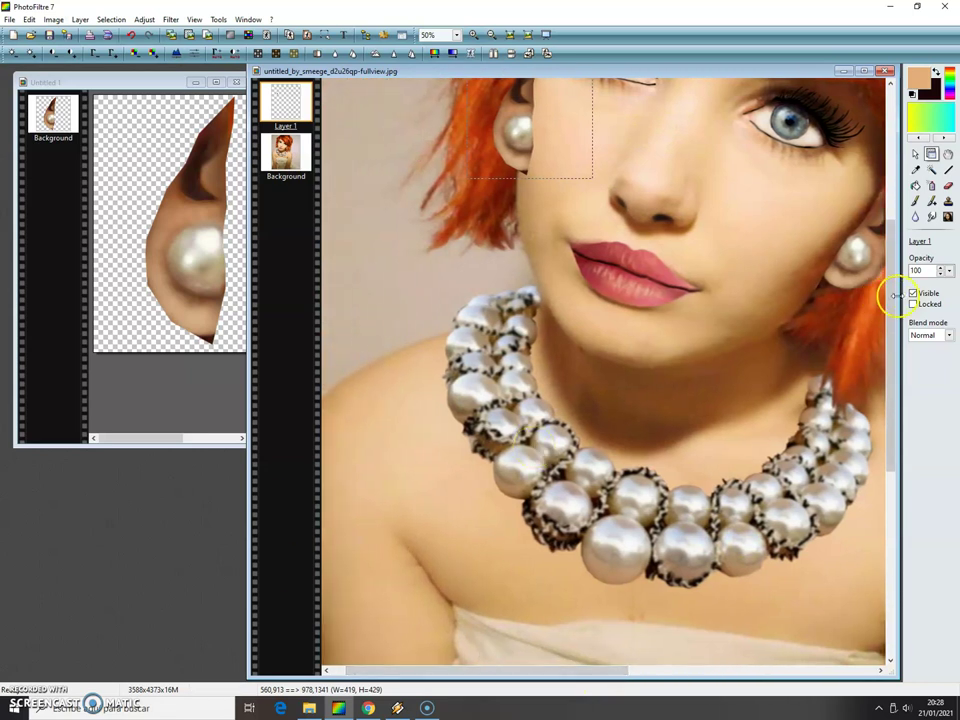
pyautogui.moveTo(889, 300); pyautogui.dragTo(889, 217)
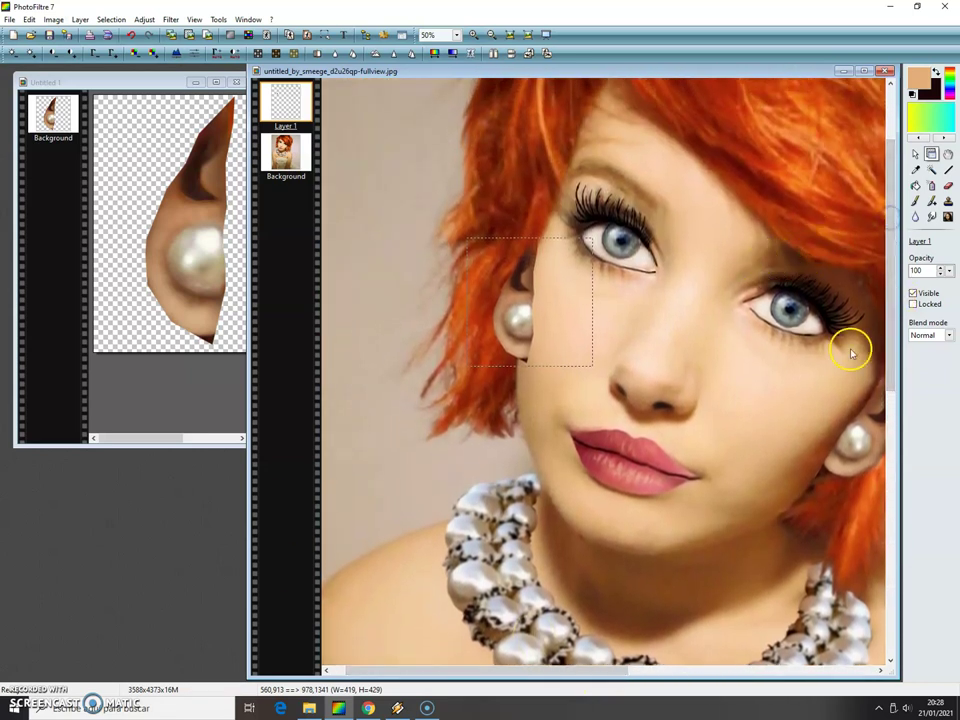
pyautogui.click(946, 273)
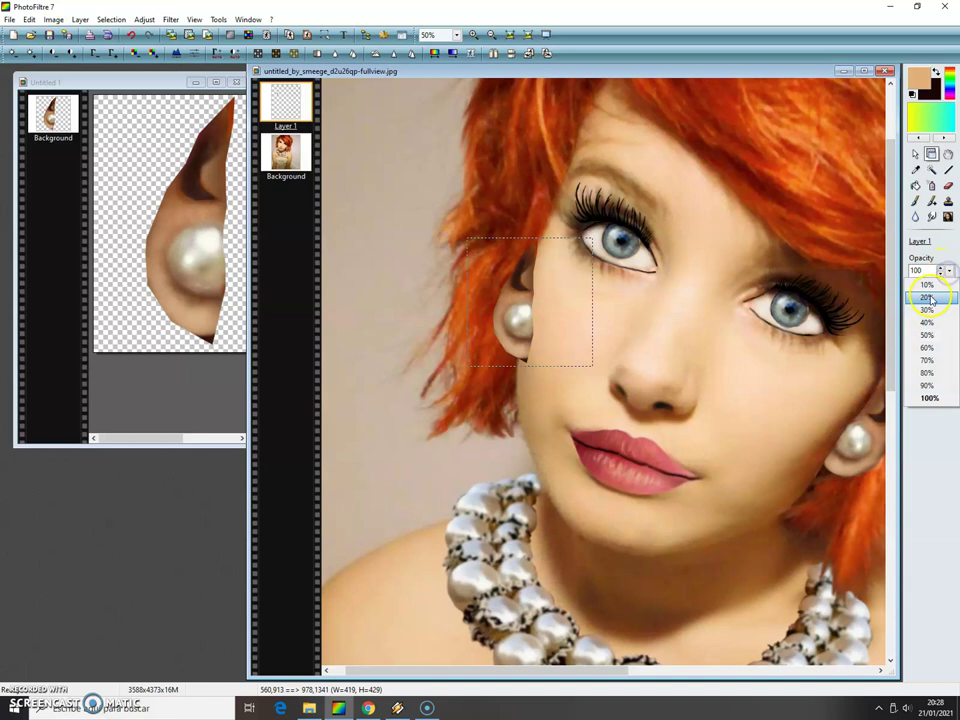
pyautogui.click(929, 298)
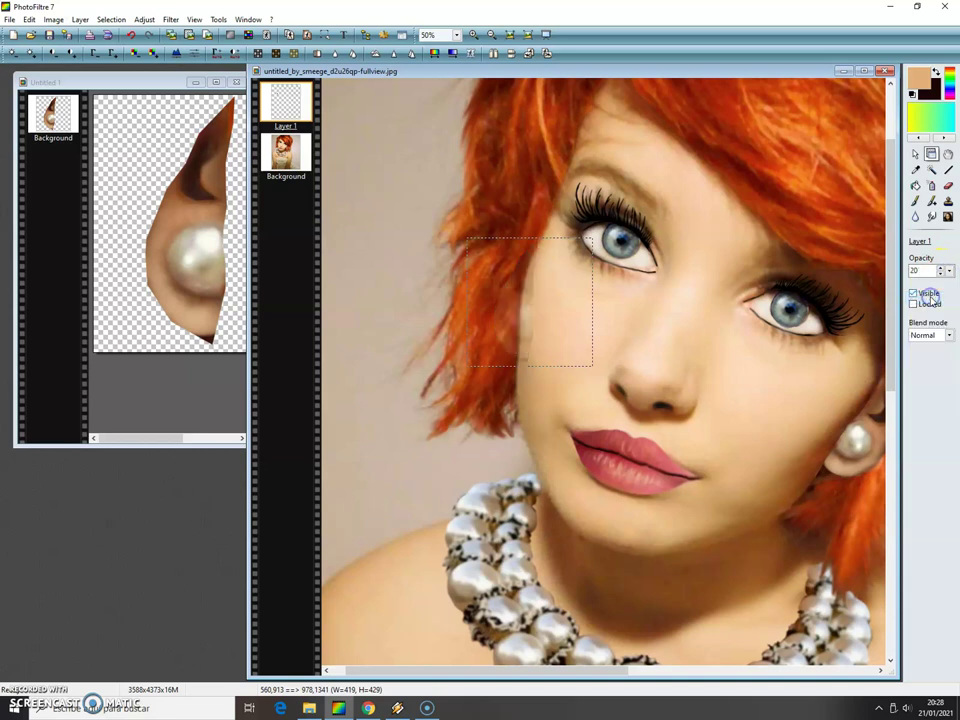
# Outline the cheek beside the new ear with a lasso selection of about 310 × 800 px and paste its Background copy as a layer.
pyautogui.click(916, 155)
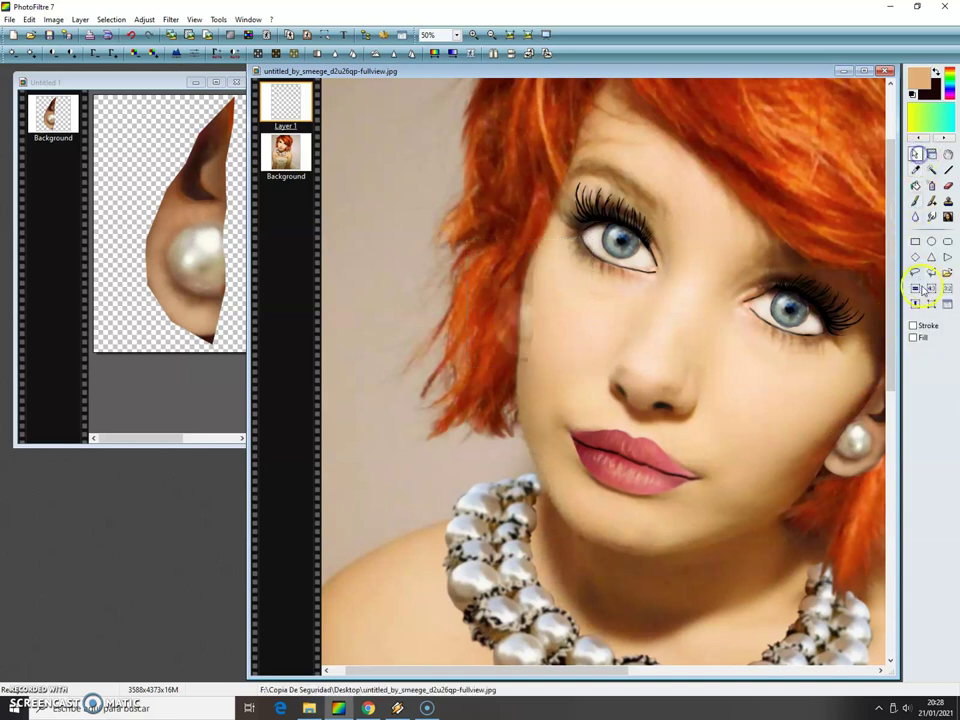
pyautogui.moveTo(548, 225)
pyautogui.mouseDown()
pyautogui.moveTo(516, 321)
pyautogui.moveTo(517, 397)
pyautogui.moveTo(530, 444)
pyautogui.moveTo(566, 452)
pyautogui.moveTo(568, 422)
pyautogui.moveTo(585, 392)
pyautogui.moveTo(601, 386)
pyautogui.moveTo(609, 326)
pyautogui.moveTo(550, 233)
pyautogui.mouseUp()
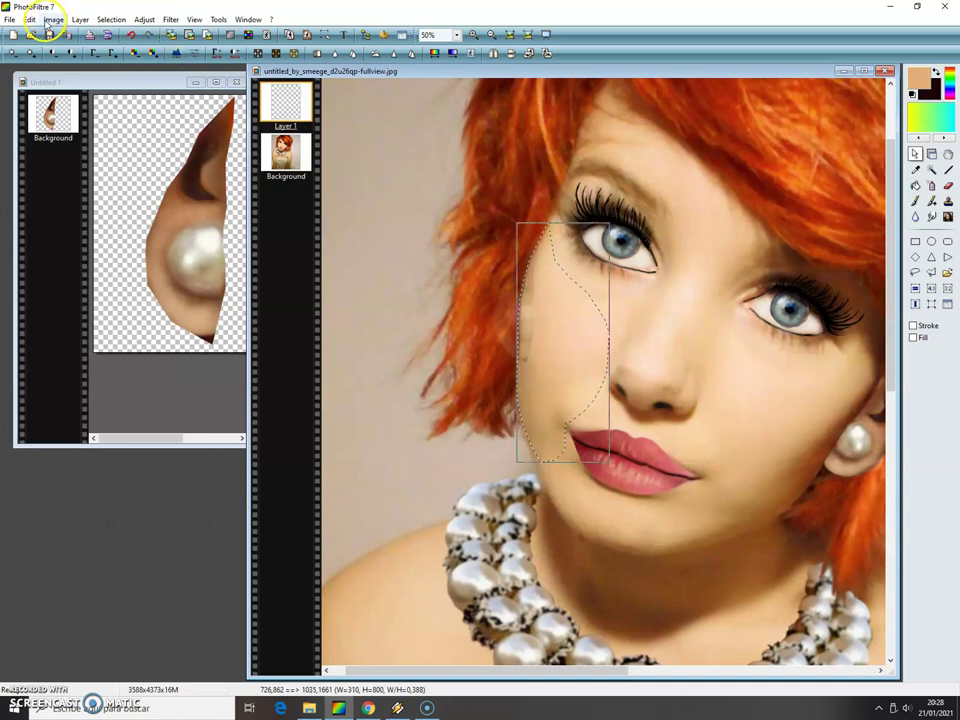
pyautogui.click(276, 158)
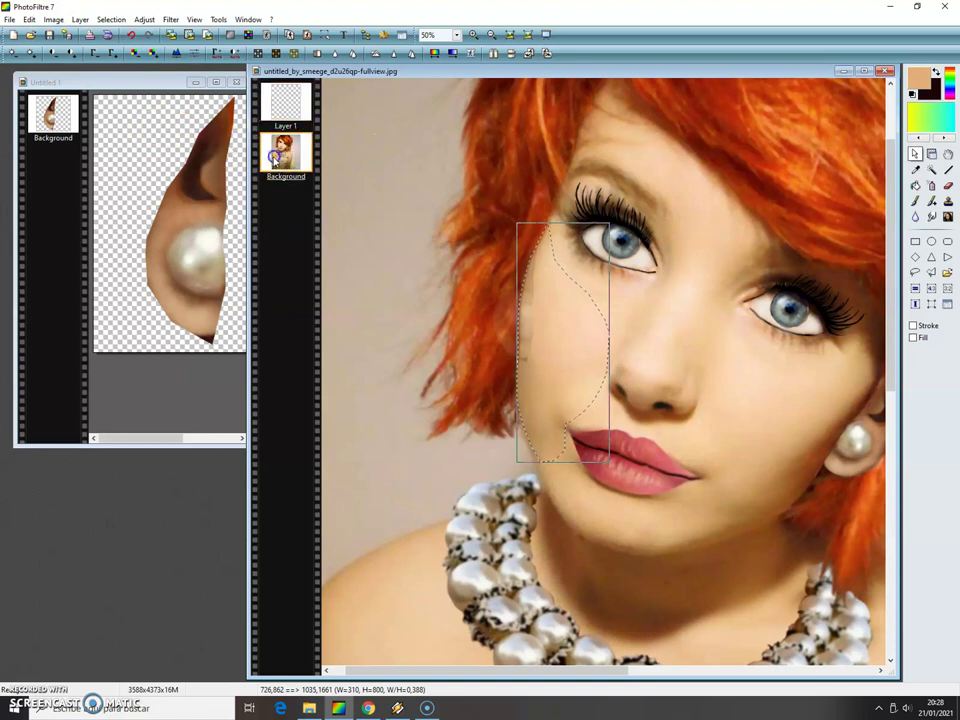
pyautogui.click(29, 19)
pyautogui.click(44, 118)
pyautogui.click(29, 19)
pyautogui.click(44, 144)
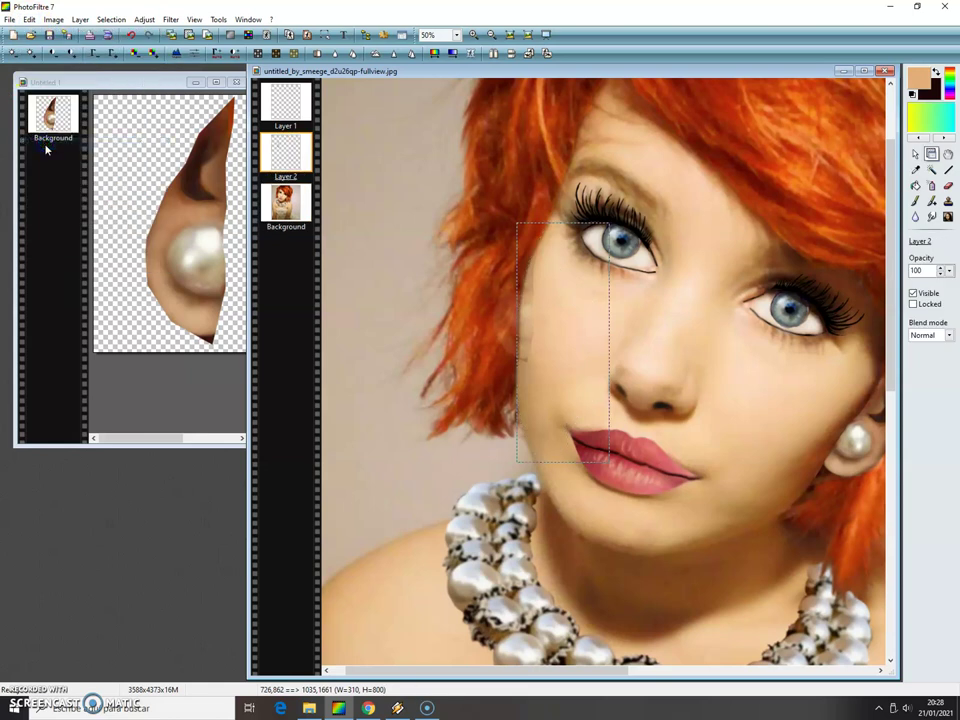
# Move the cheek layer above the ear layer and blur it with a 3-pixel radius.
pyautogui.moveTo(272, 165); pyautogui.dragTo(282, 92)
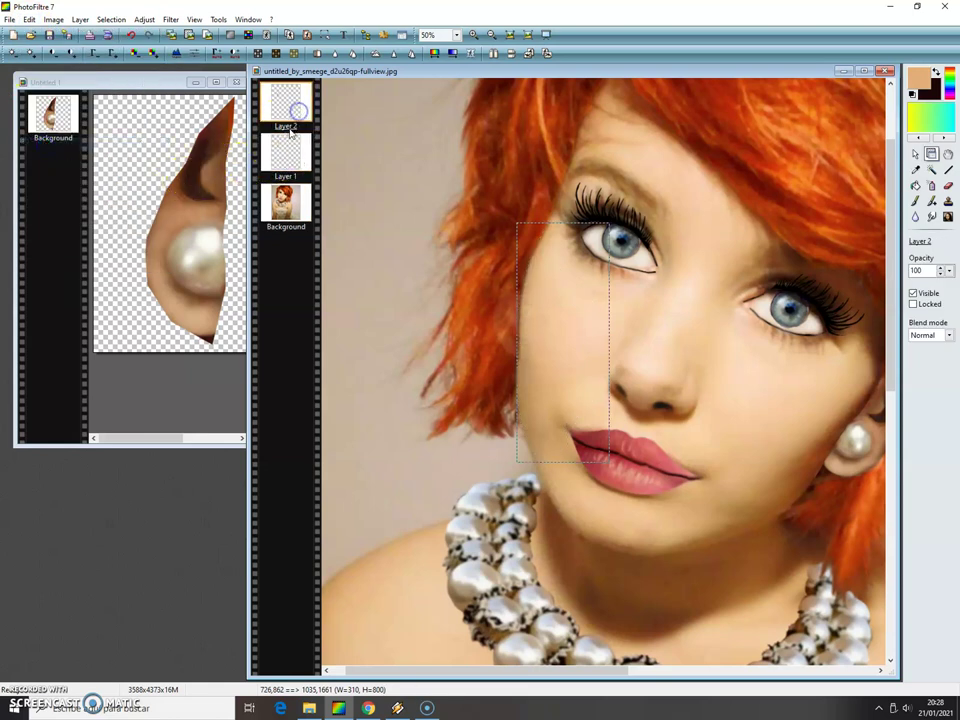
pyautogui.click(144, 19)
pyautogui.moveTo(171, 21)
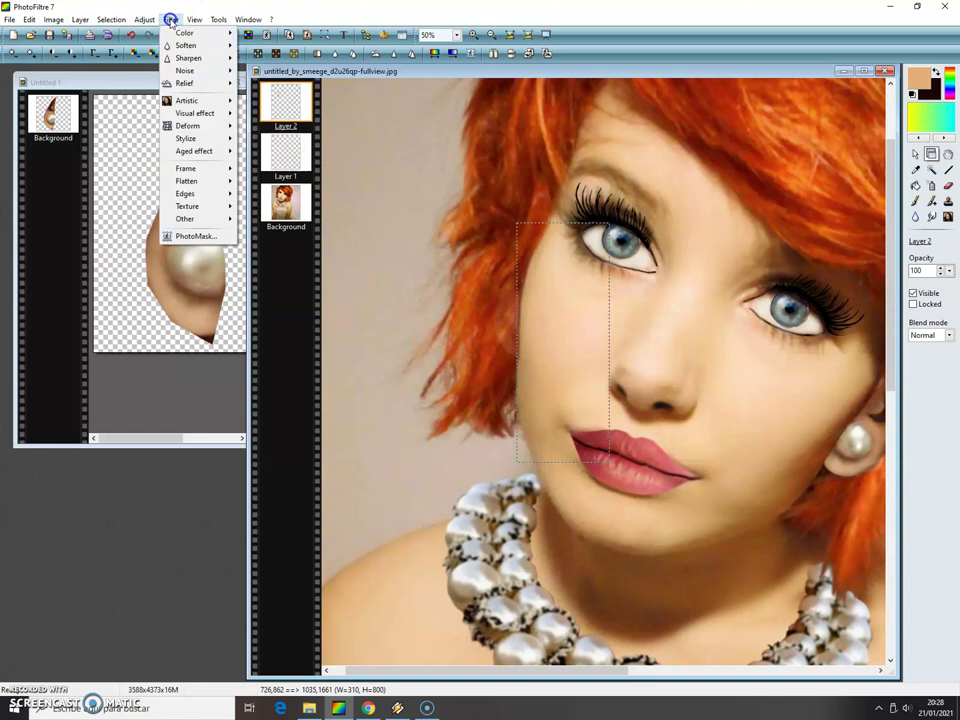
pyautogui.click(193, 46)
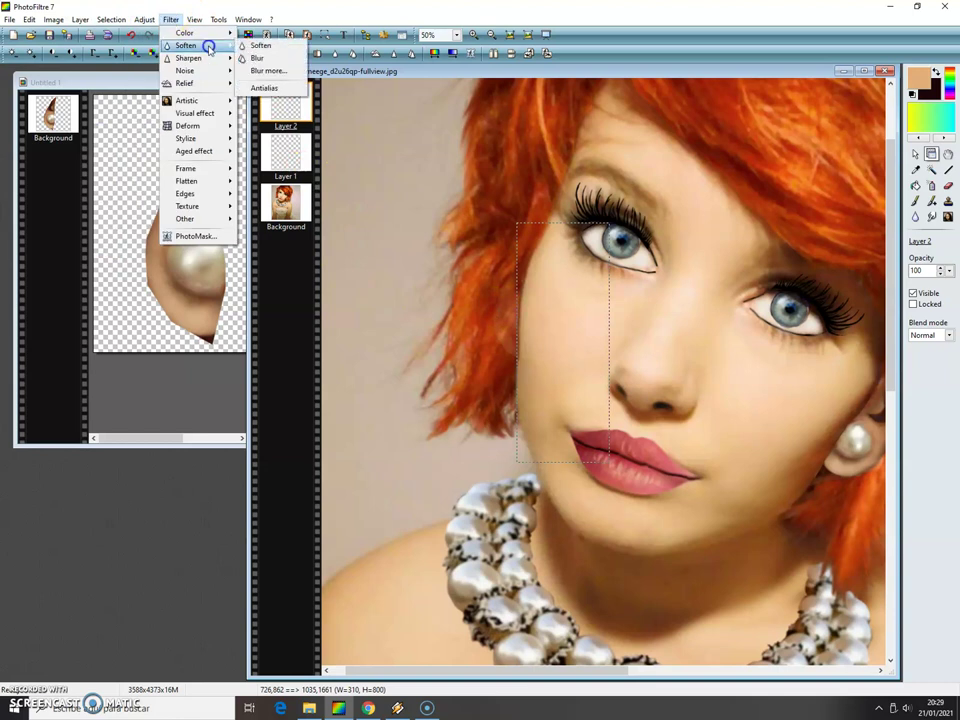
pyautogui.click(281, 73)
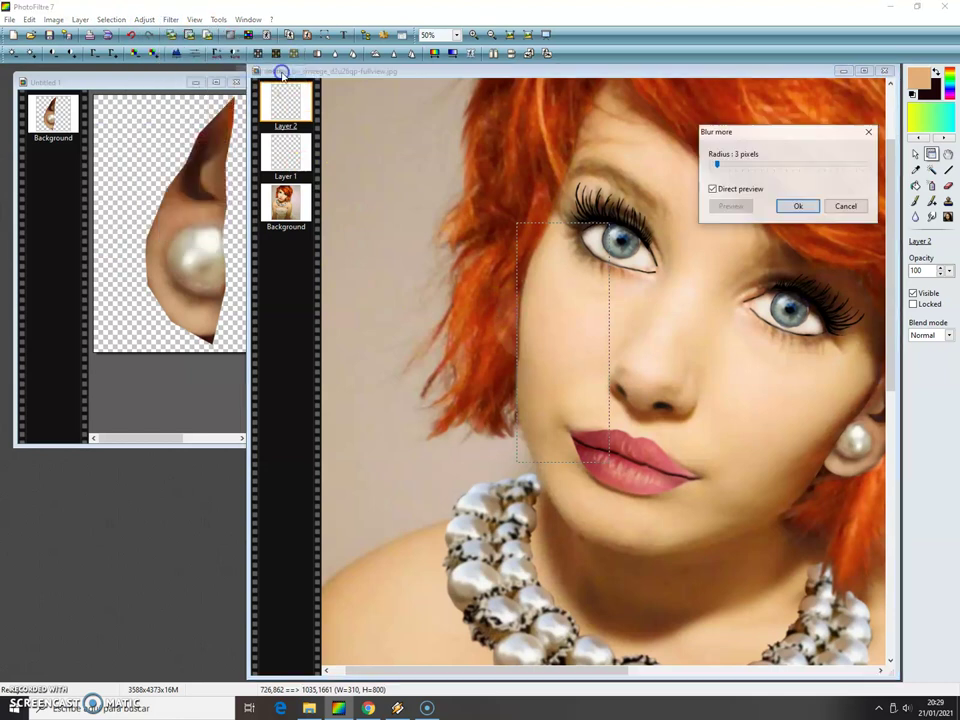
pyautogui.click(803, 210)
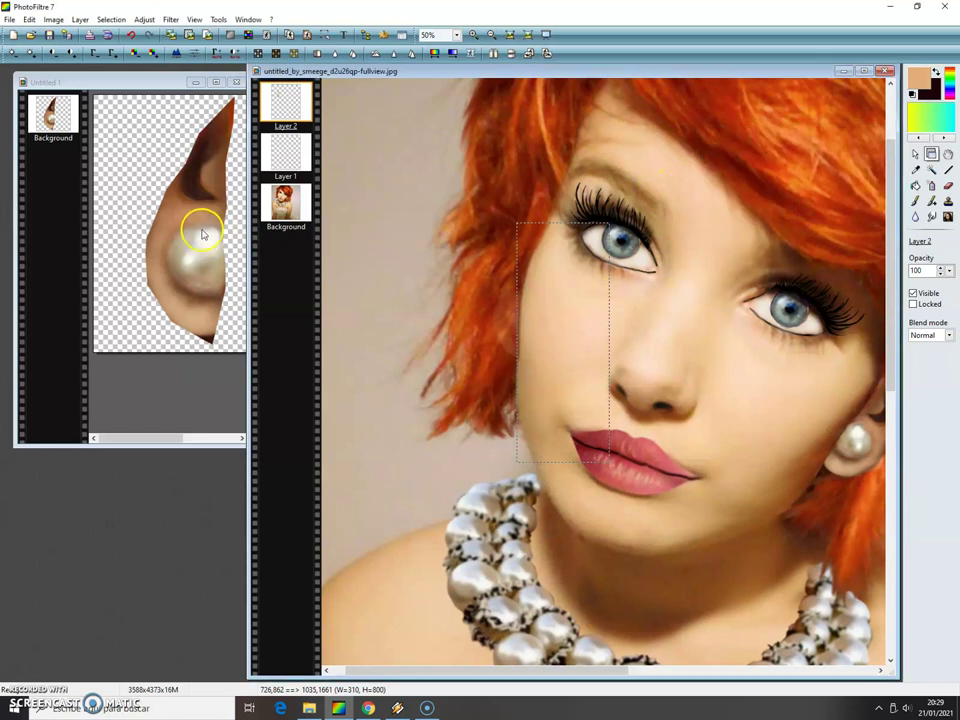
# Set the ear layer's opacity to 93% and shift the ear slightly outward from the cheek.
pyautogui.click(292, 156)
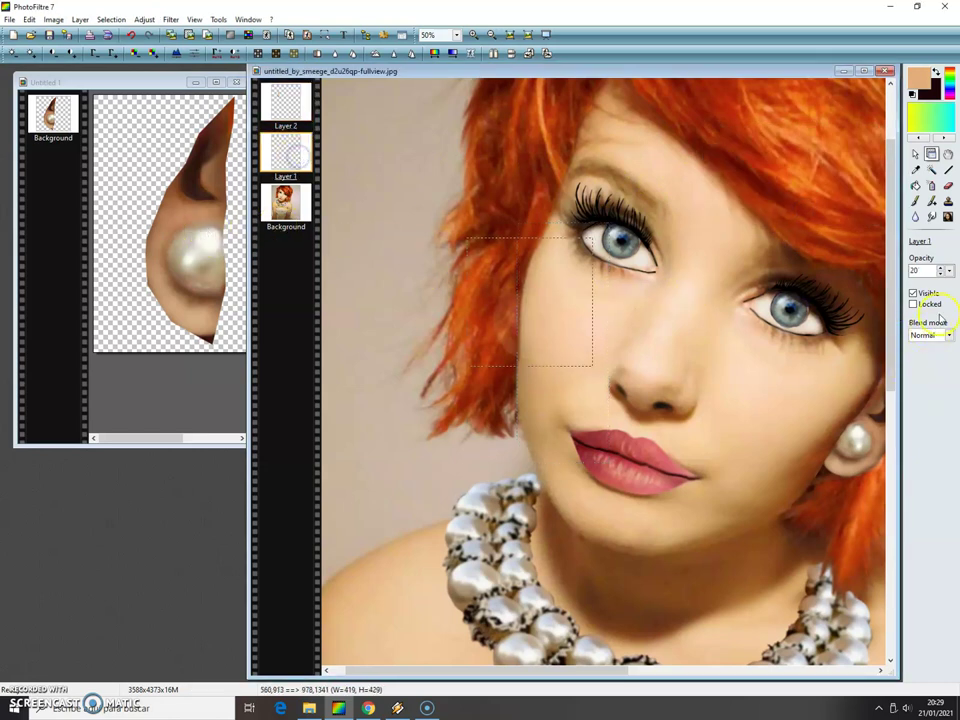
pyautogui.click(952, 271)
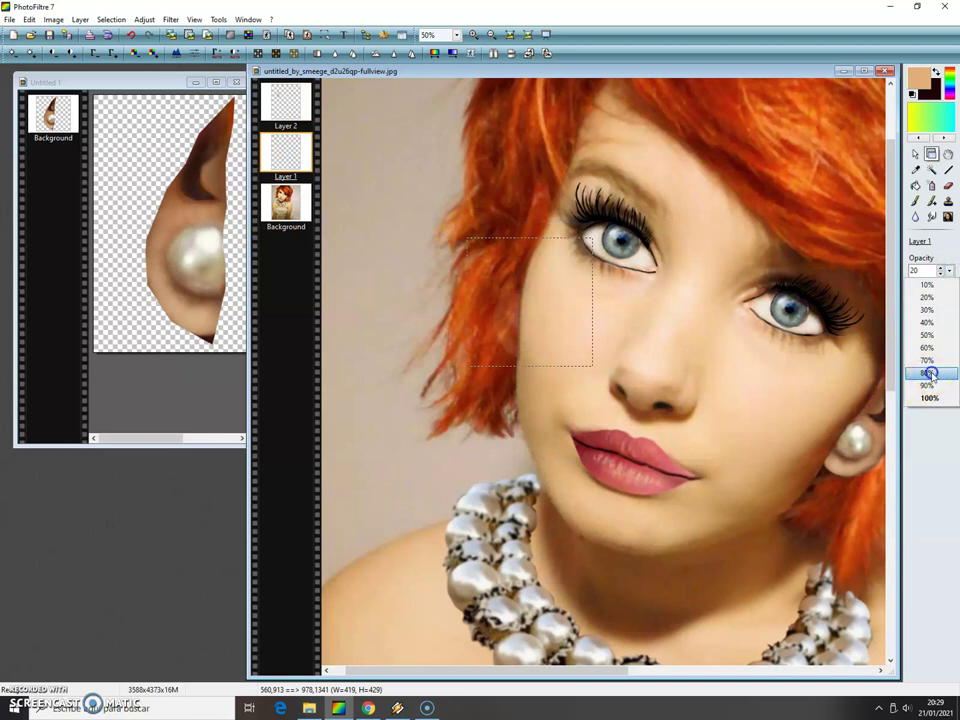
pyautogui.click(930, 373)
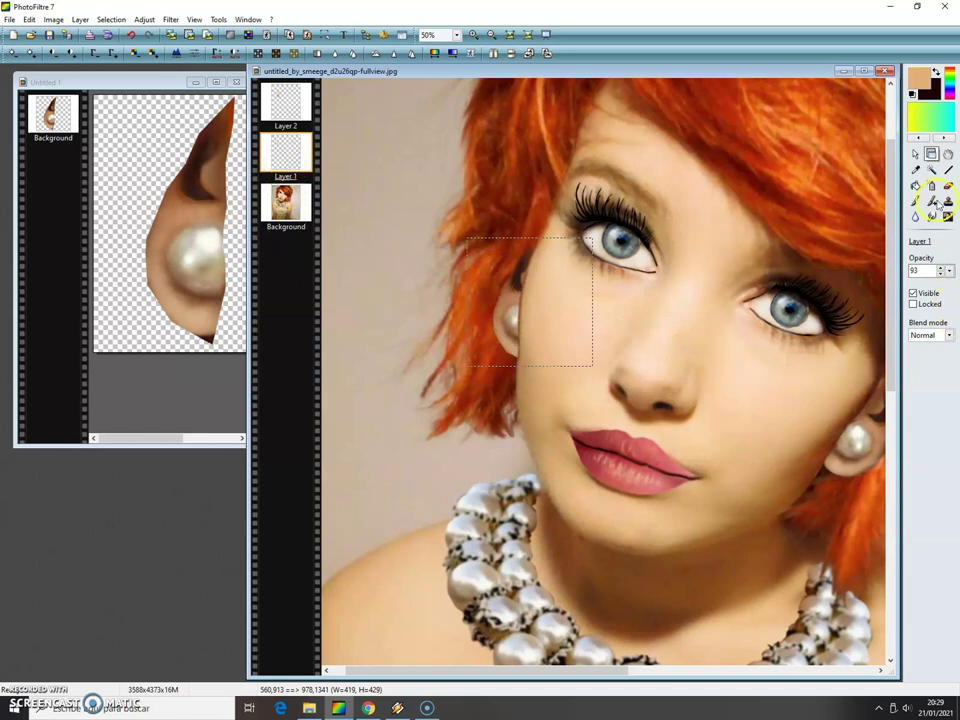
pyautogui.moveTo(514, 313); pyautogui.dragTo(510, 331)
pyautogui.click(510, 333)
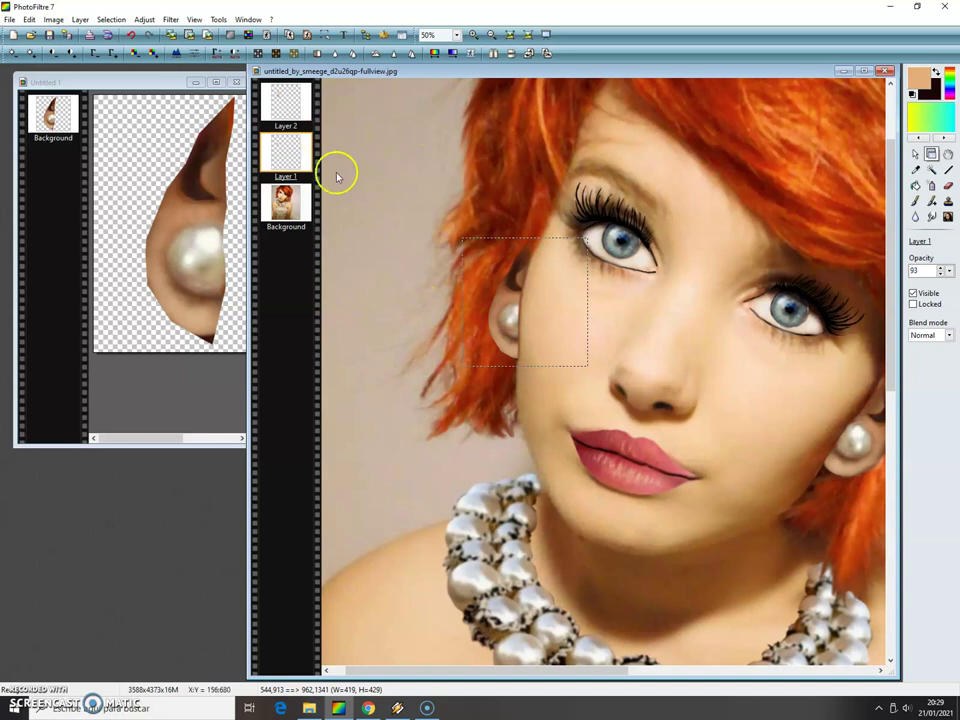
pyautogui.click(84, 22)
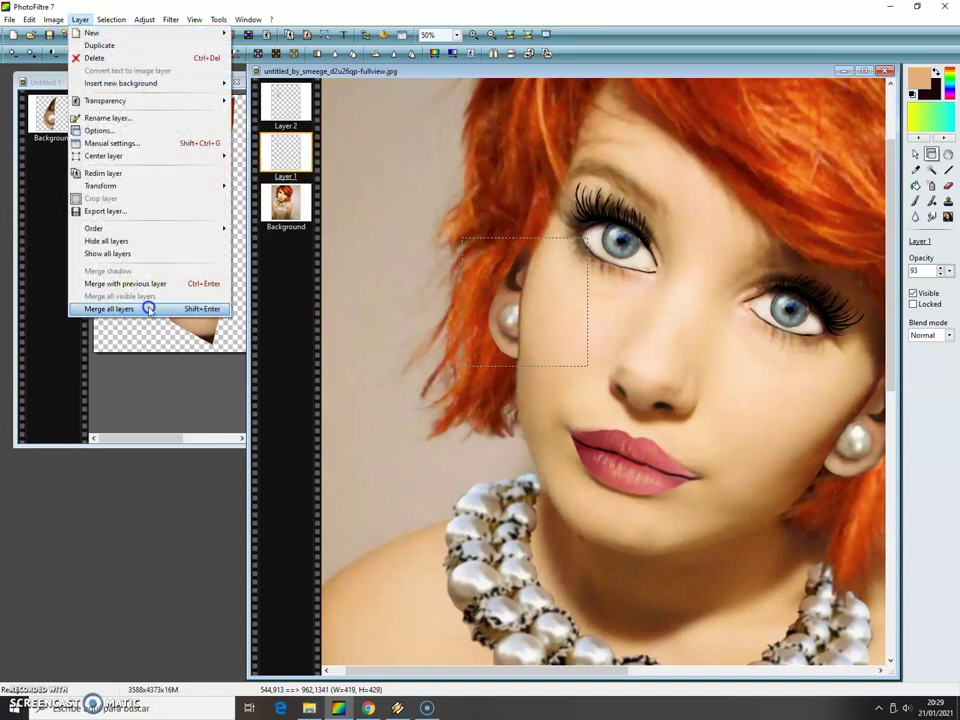
# Outline hair strands around the new ear on the Background, about 218 × 632 px, and paste a copy of them as a layer.
pyautogui.click(280, 205)
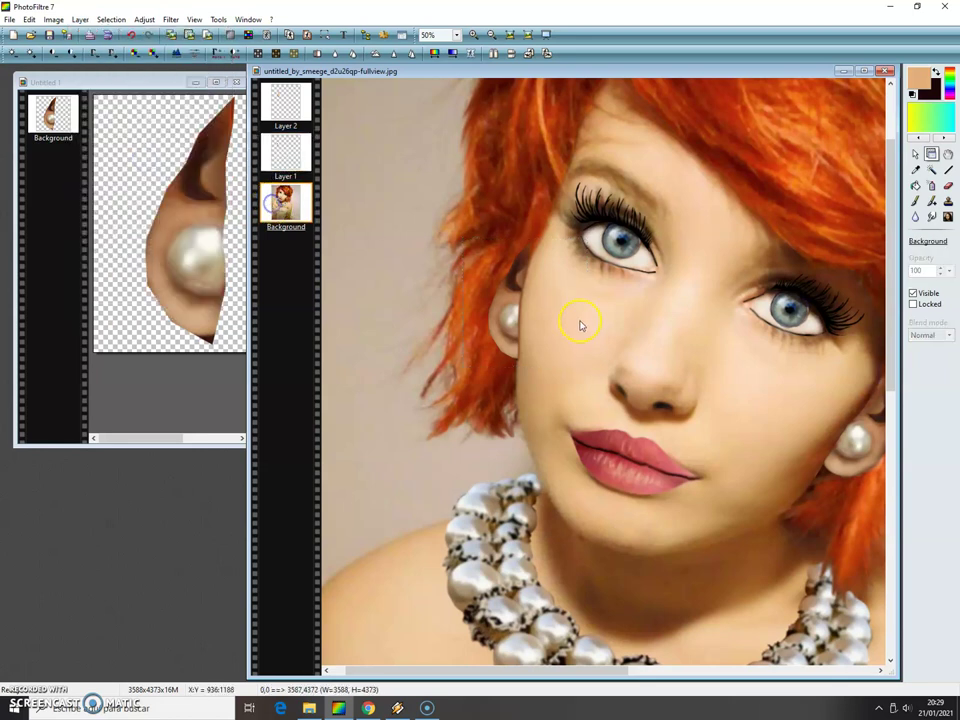
pyautogui.click(930, 155)
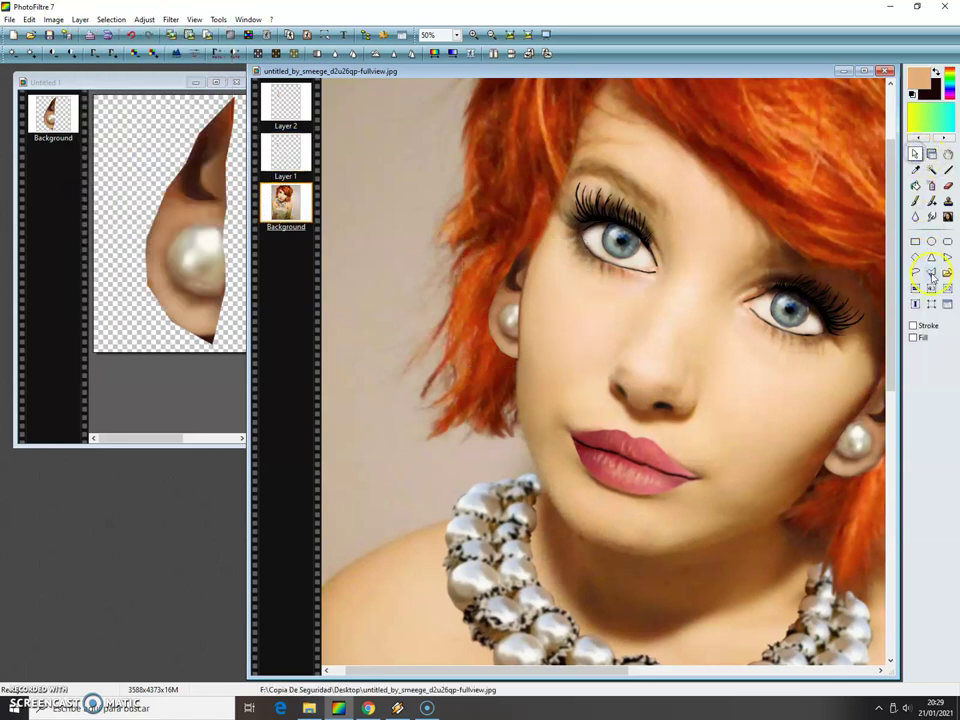
pyautogui.moveTo(505, 242)
pyautogui.mouseDown()
pyautogui.moveTo(483, 306)
pyautogui.moveTo(496, 377)
pyautogui.mouseUp()
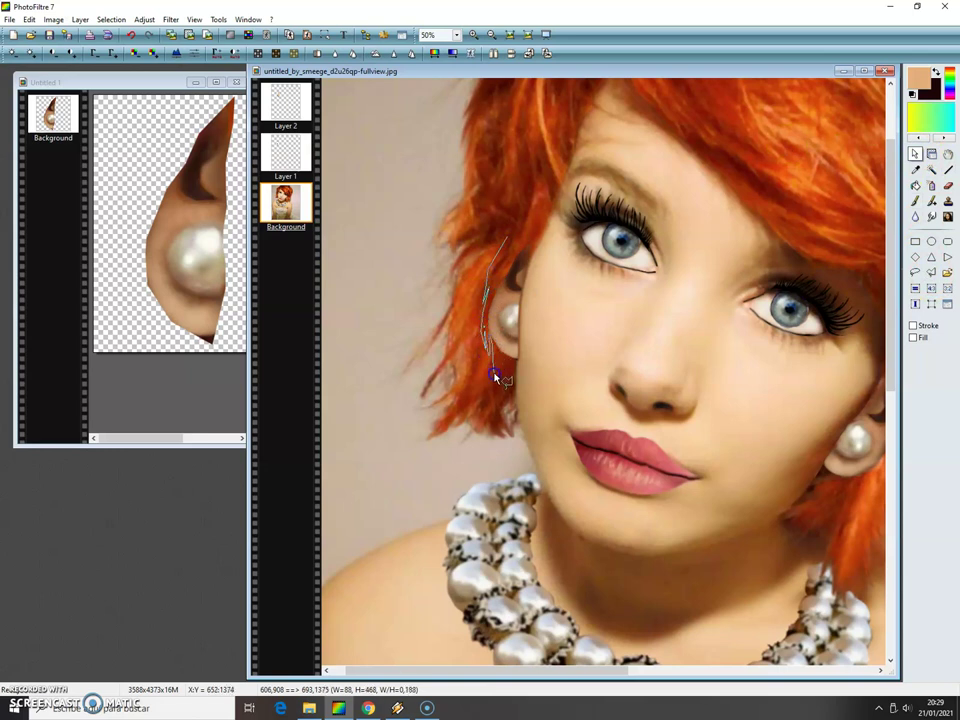
pyautogui.moveTo(508, 278)
pyautogui.mouseDown()
pyautogui.moveTo(506, 405)
pyautogui.moveTo(515, 268)
pyautogui.moveTo(512, 322)
pyautogui.moveTo(542, 201)
pyautogui.mouseUp()
pyautogui.click(29, 19)
pyautogui.click(59, 122)
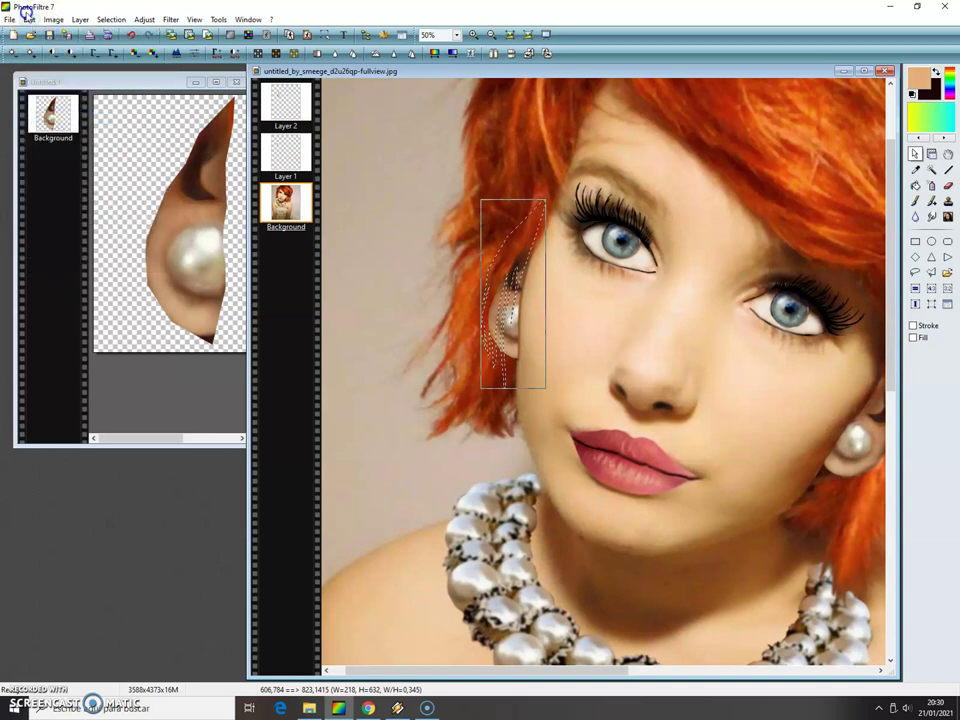
pyautogui.click(29, 19)
pyautogui.click(44, 143)
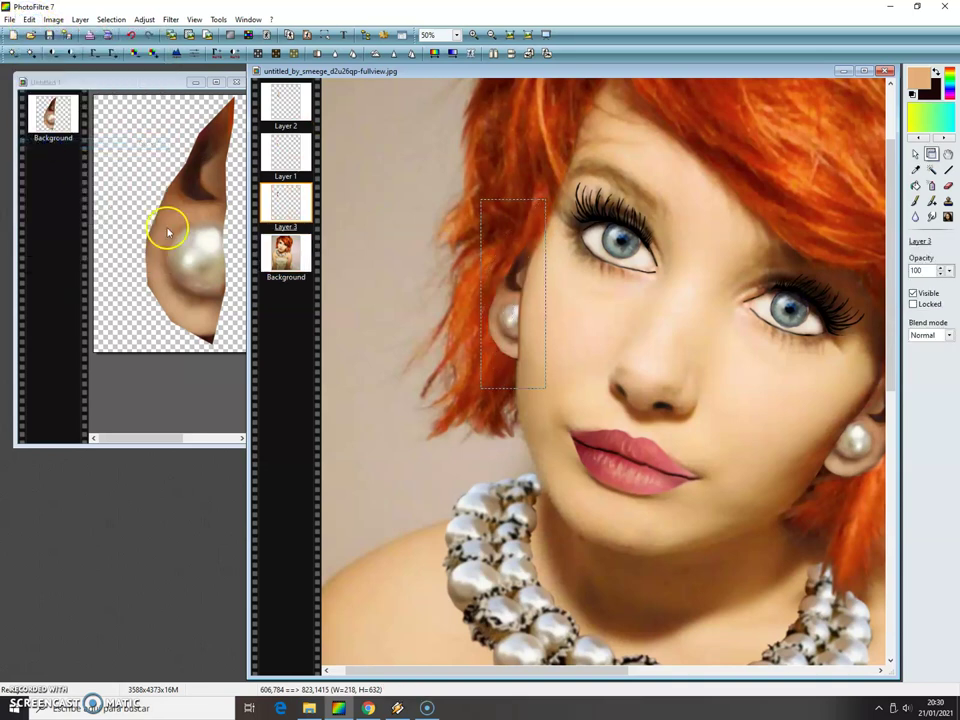
# Move the copied hair-strand layer to the top of the layer stack and set its opacity to 90%.
pyautogui.click(285, 213)
pyautogui.moveTo(285, 213); pyautogui.dragTo(291, 98)
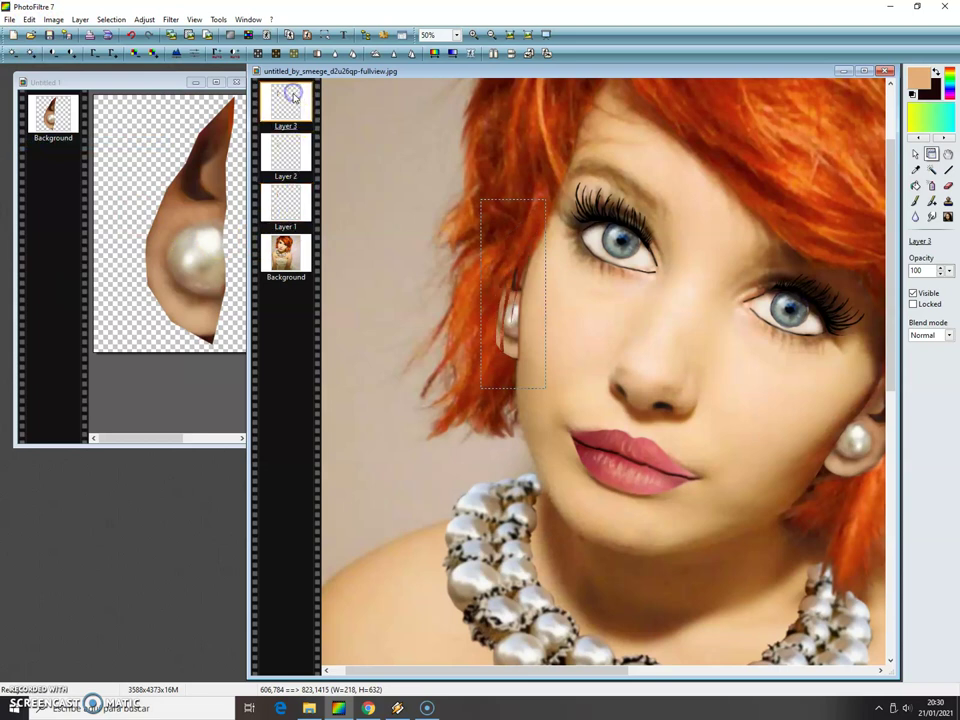
pyautogui.click(947, 270)
pyautogui.click(929, 311)
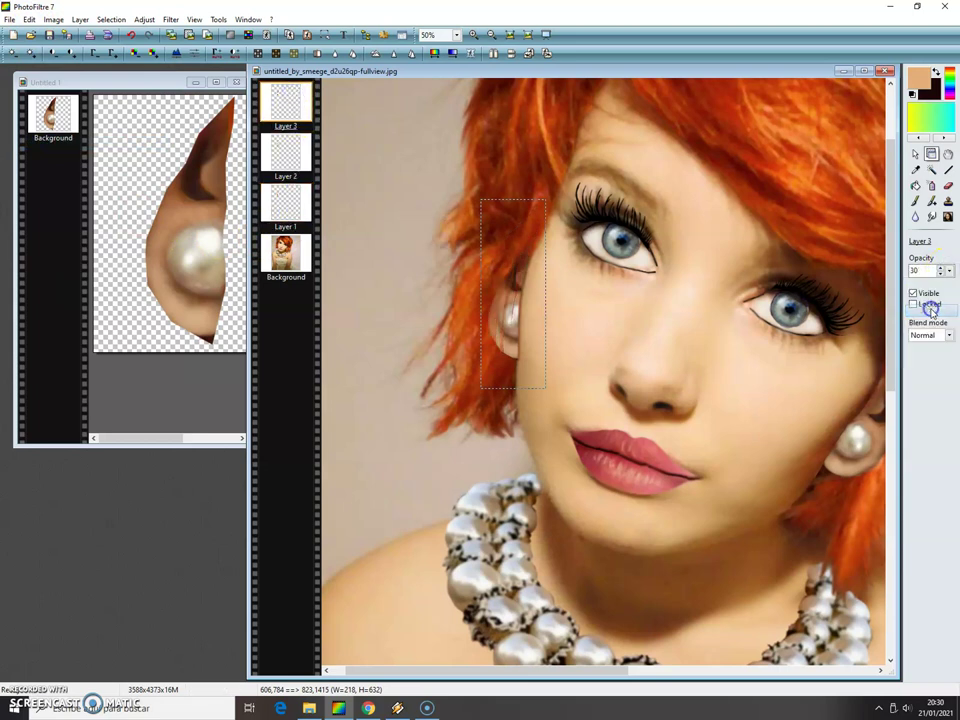
pyautogui.click(951, 272)
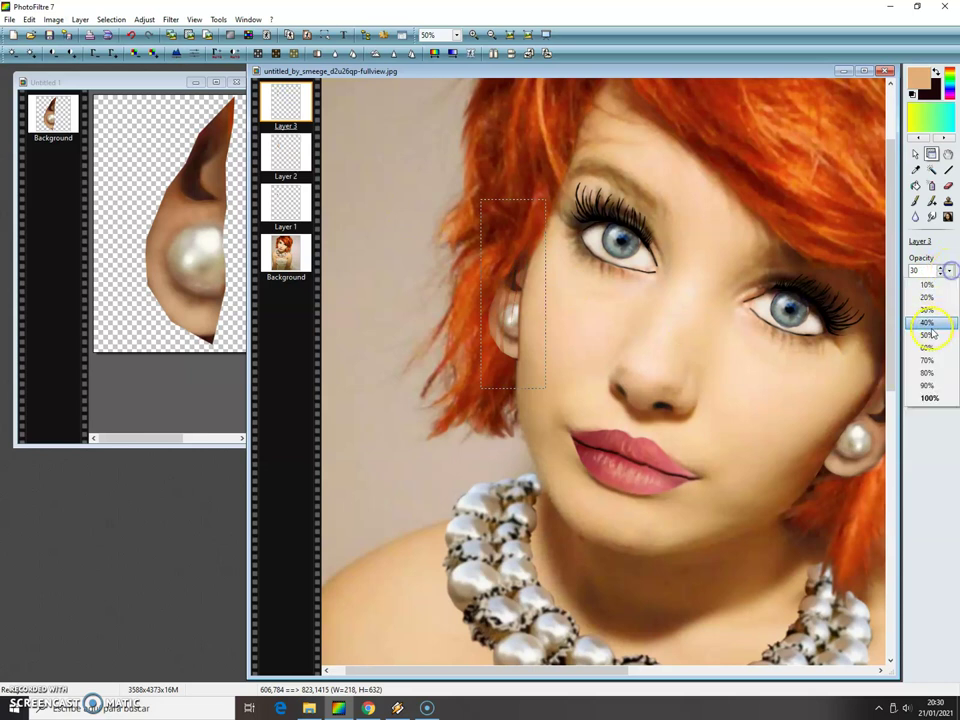
pyautogui.click(930, 349)
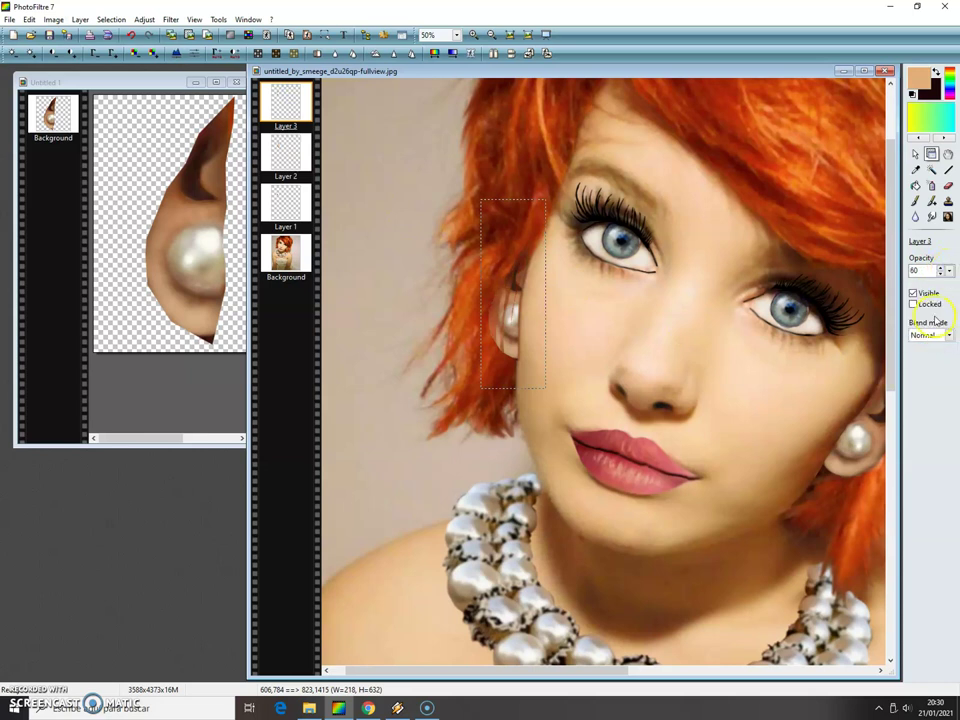
pyautogui.click(951, 272)
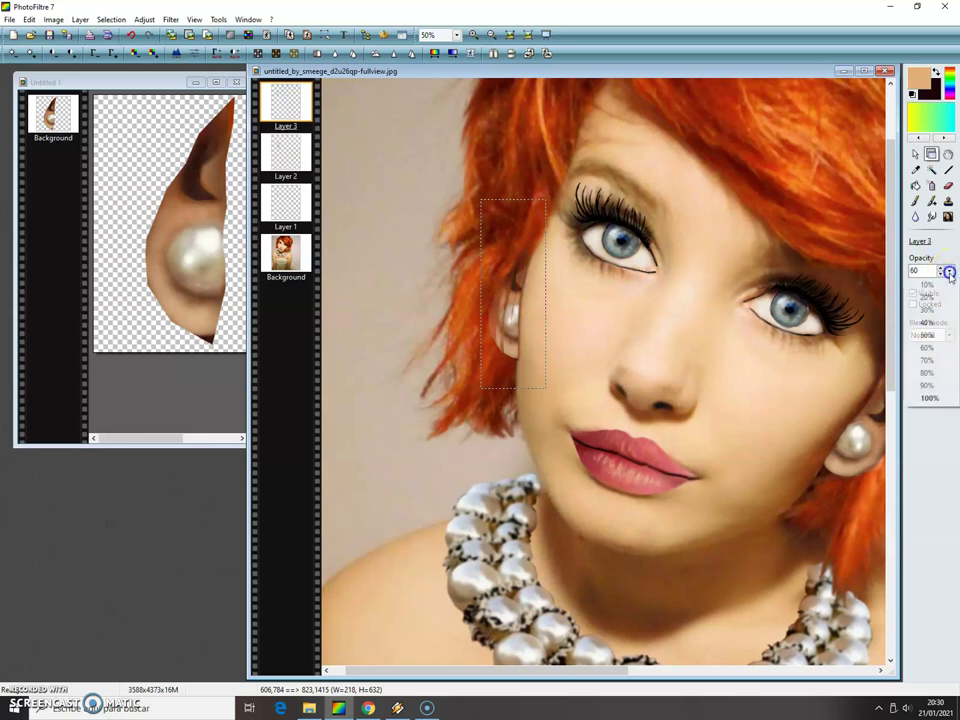
pyautogui.click(930, 361)
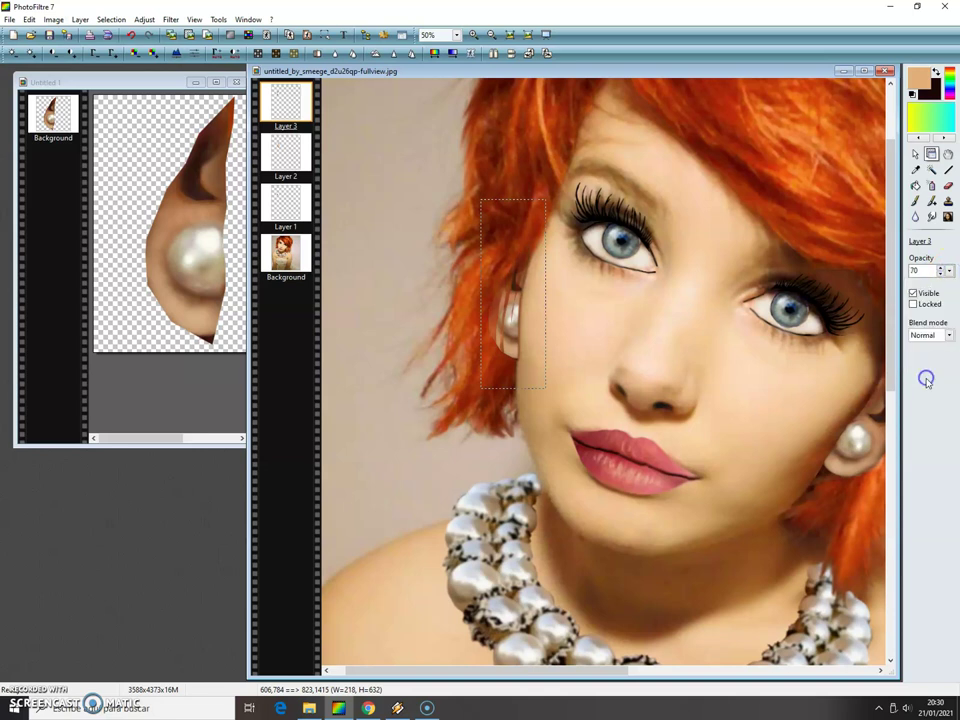
pyautogui.click(951, 272)
pyautogui.click(928, 385)
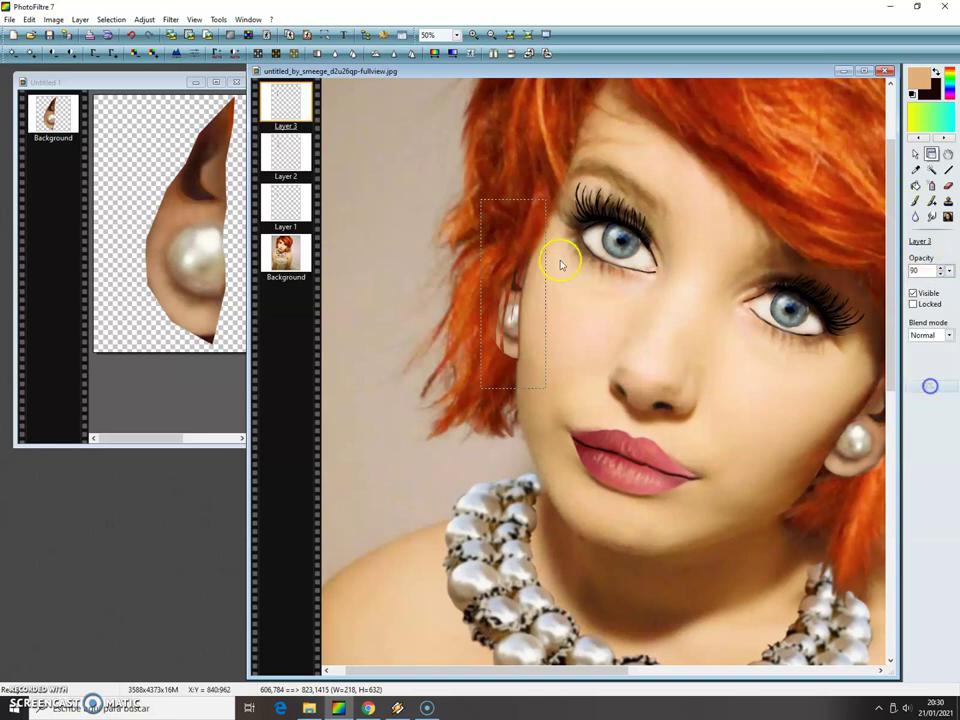
# Blur the hair-strand layer with a 4-pixel radius.
pyautogui.click(144, 20)
pyautogui.moveTo(170, 21)
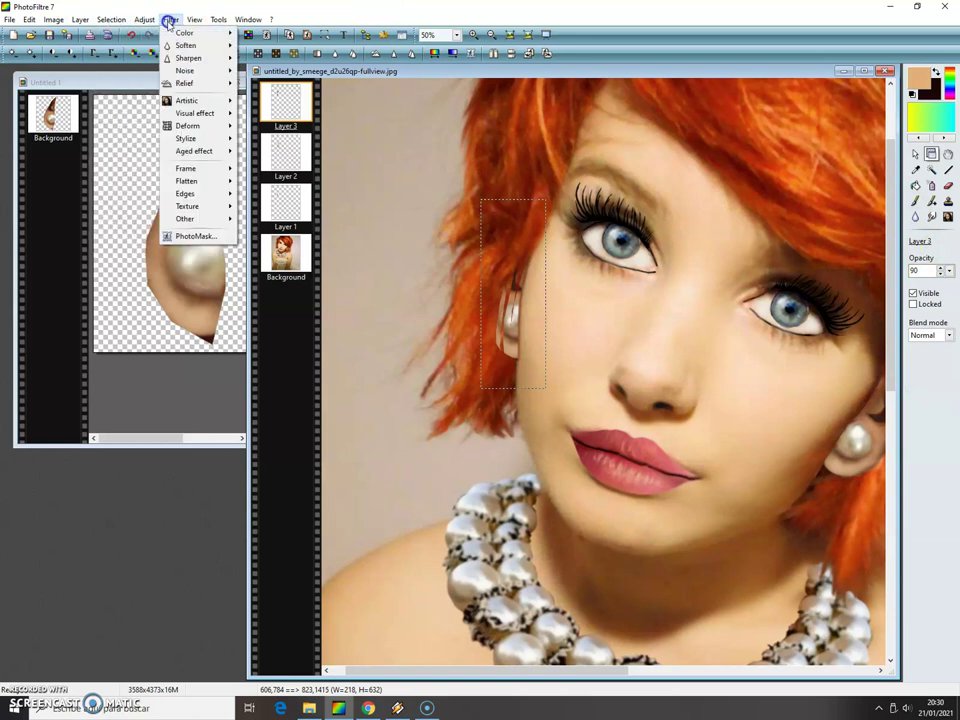
pyautogui.moveTo(170, 46)
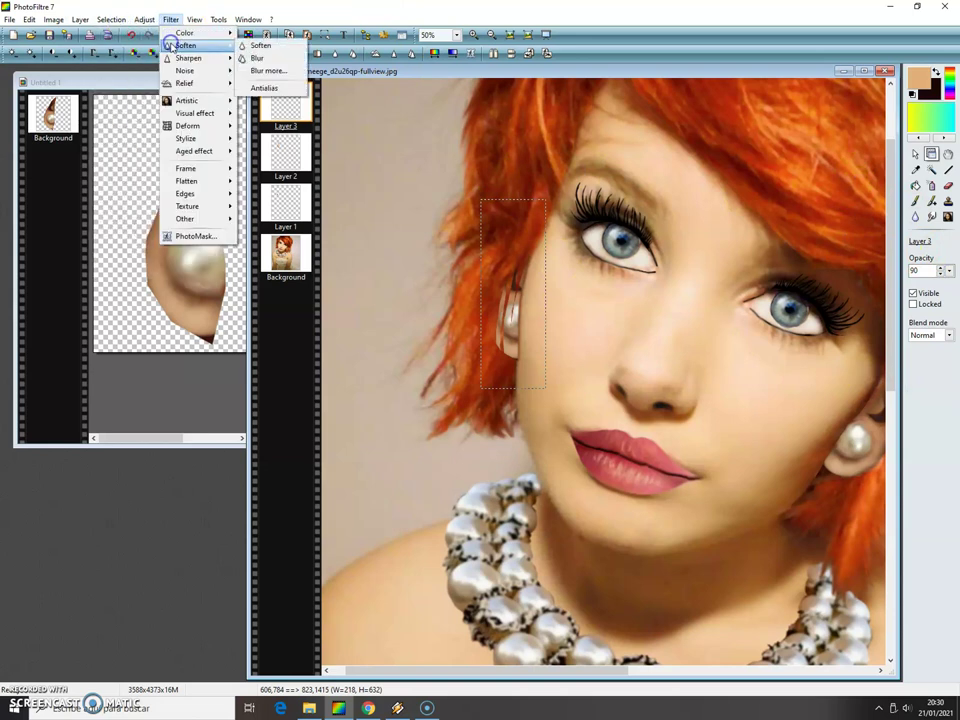
pyautogui.click(267, 70)
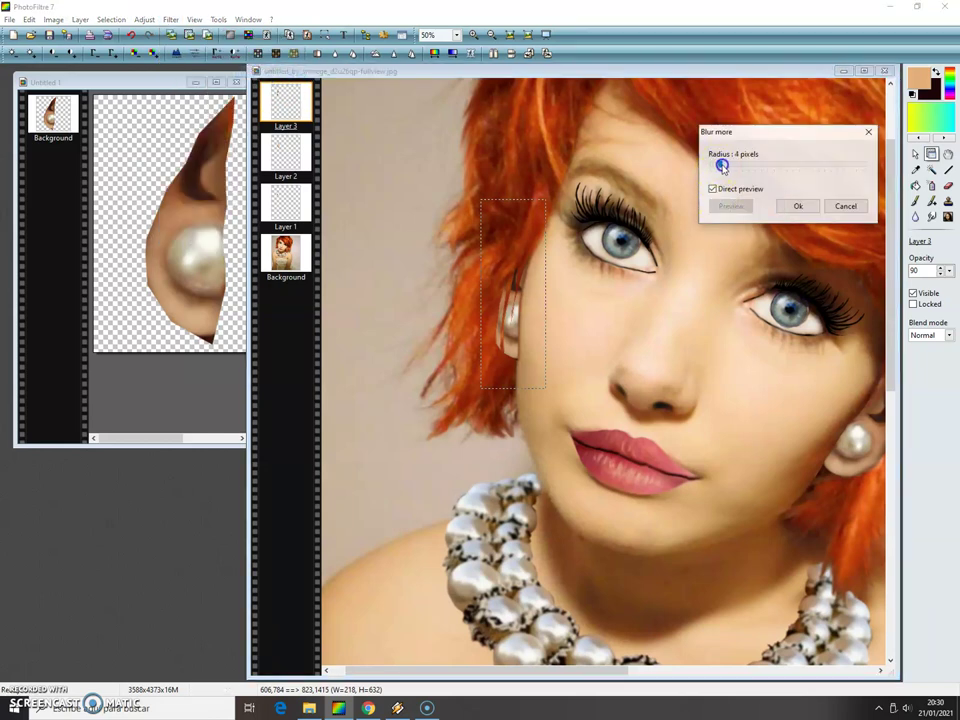
pyautogui.click(796, 206)
# Shift the hair-strand layer down about 36 px over the new ear and merge all layers into the background.
pyautogui.moveTo(524, 261); pyautogui.dragTo(526, 271)
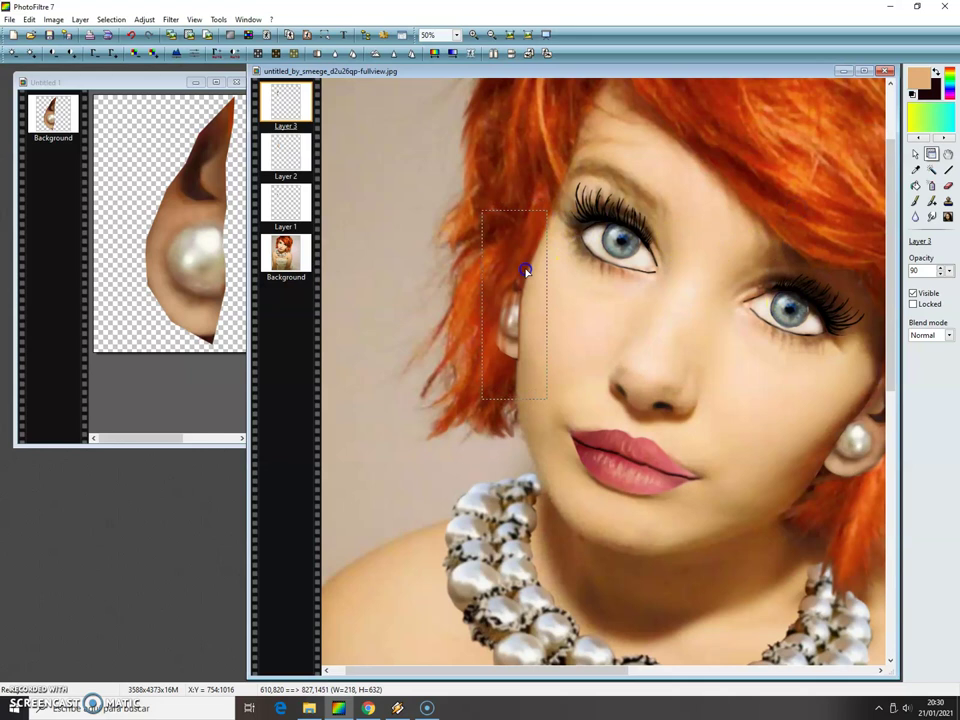
pyautogui.click(80, 19)
pyautogui.click(152, 309)
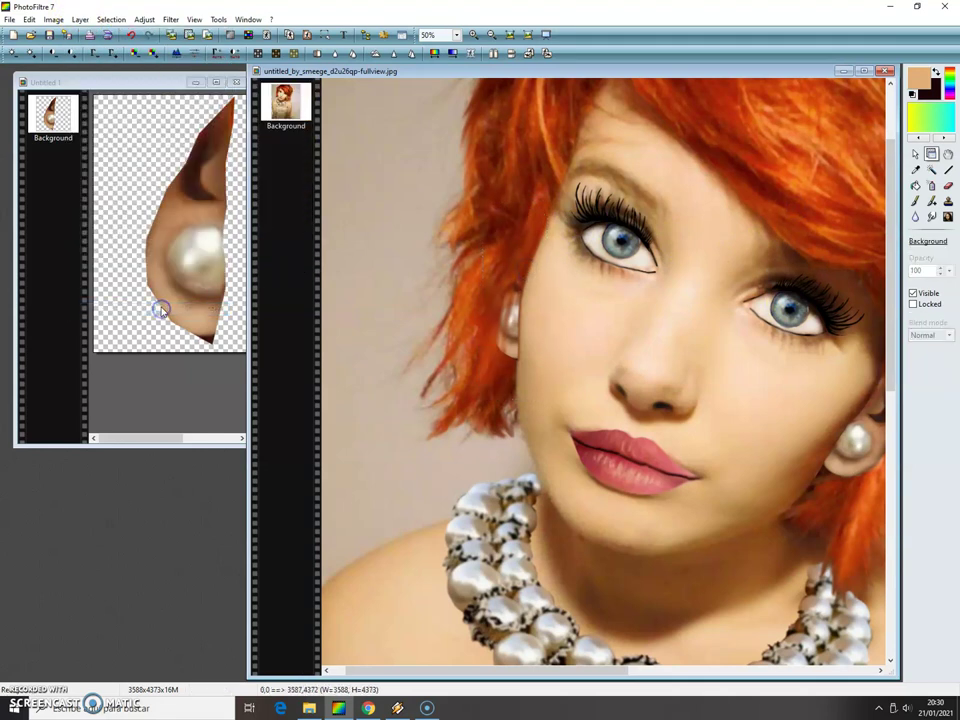
# Smudge the edges of the new ear and earlobe into the adjoining cheek and hair at 100% zoom.
pyautogui.click(475, 35)
pyautogui.click(476, 35)
pyautogui.click(476, 35)
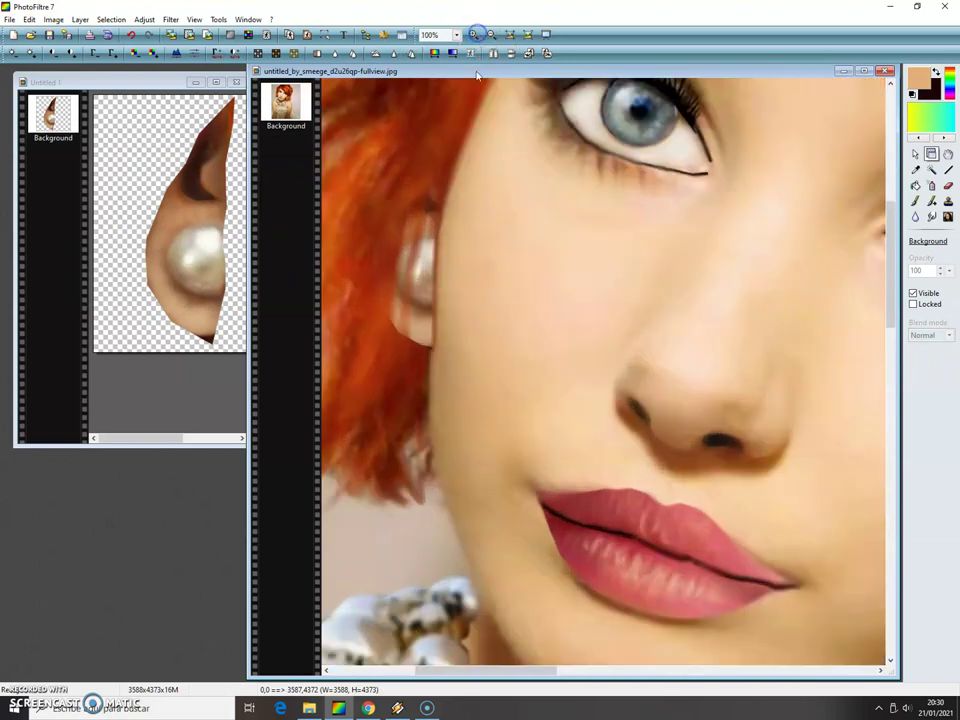
pyautogui.click(932, 218)
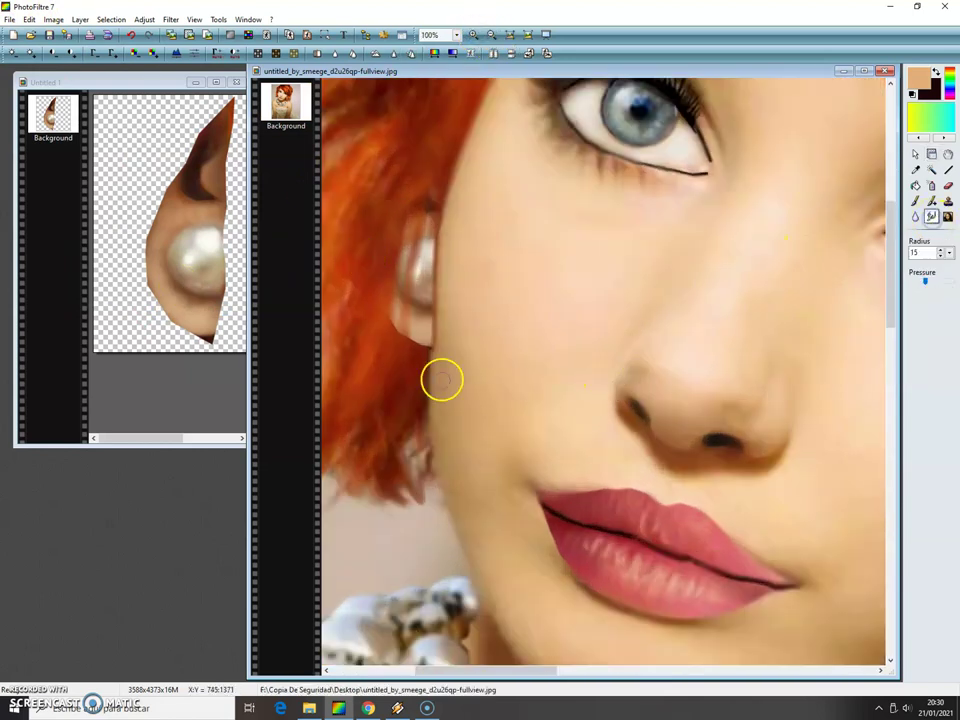
pyautogui.click(439, 319)
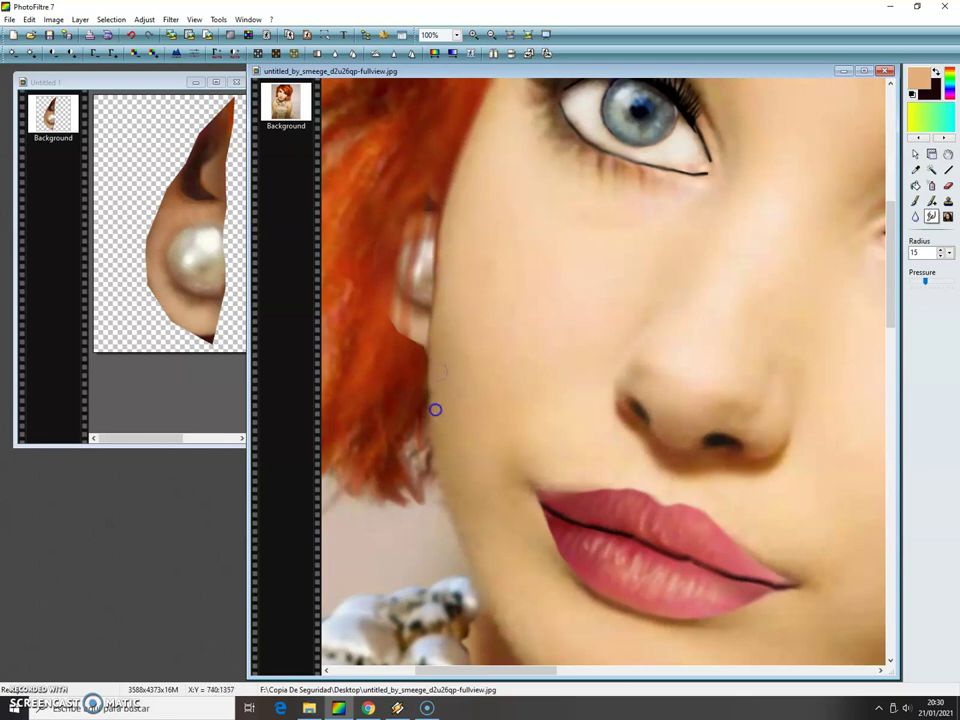
pyautogui.moveTo(432, 407)
pyautogui.mouseDown()
pyautogui.moveTo(433, 388)
pyautogui.moveTo(384, 377)
pyautogui.moveTo(373, 264)
pyautogui.moveTo(419, 340)
pyautogui.mouseUp()
pyautogui.moveTo(407, 341)
pyautogui.mouseDown()
pyautogui.moveTo(321, 208)
pyautogui.moveTo(268, 8)
pyautogui.moveTo(452, 193)
pyautogui.moveTo(274, 156)
pyautogui.moveTo(167, 39)
pyautogui.moveTo(379, 28)
pyautogui.moveTo(480, 45)
pyautogui.mouseUp()
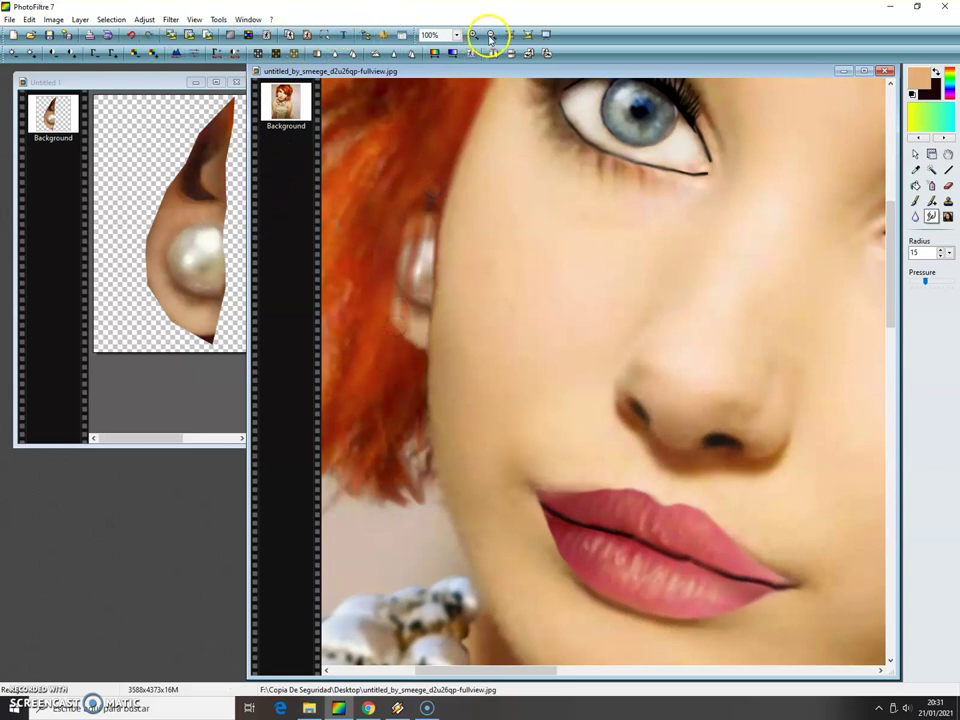
pyautogui.click(490, 35)
pyautogui.click(490, 35)
pyautogui.click(490, 35)
pyautogui.click(490, 35)
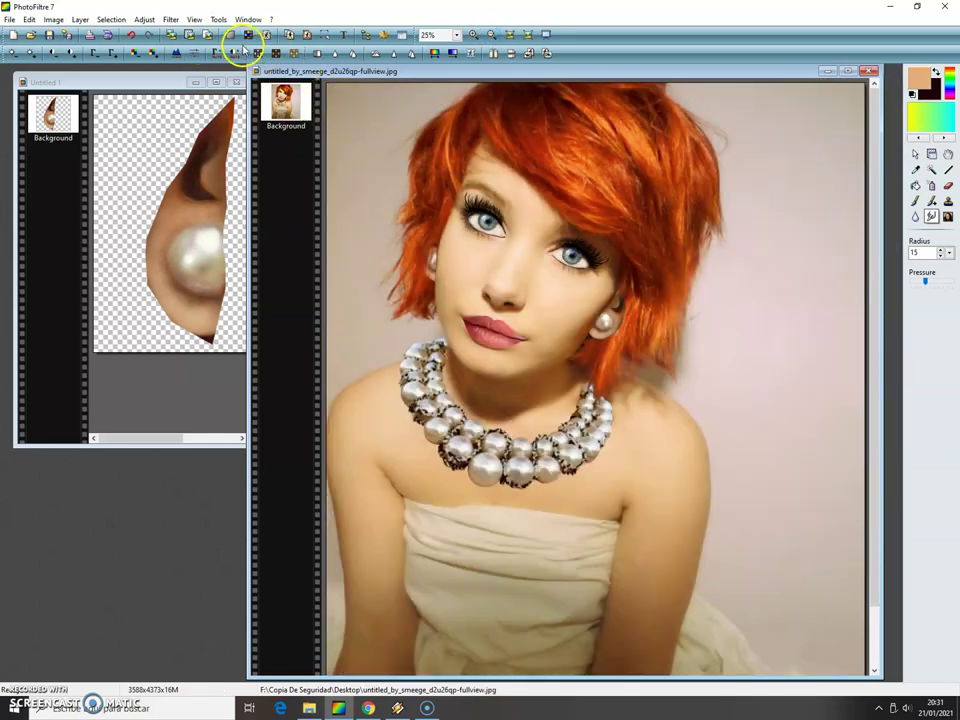
pyautogui.click(80, 19)
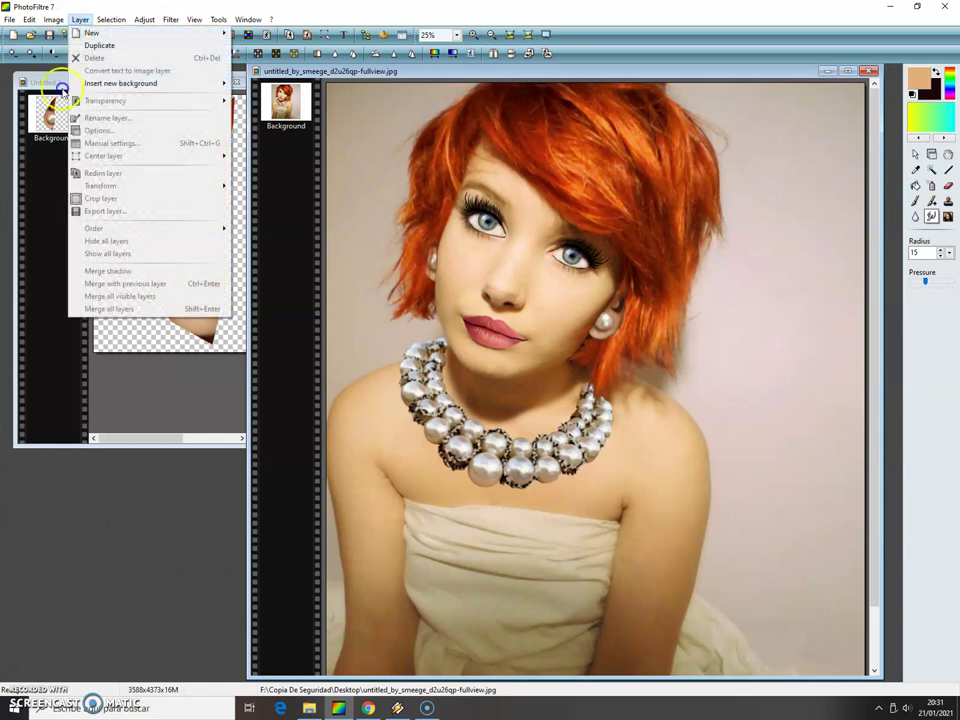
pyautogui.click(128, 331)
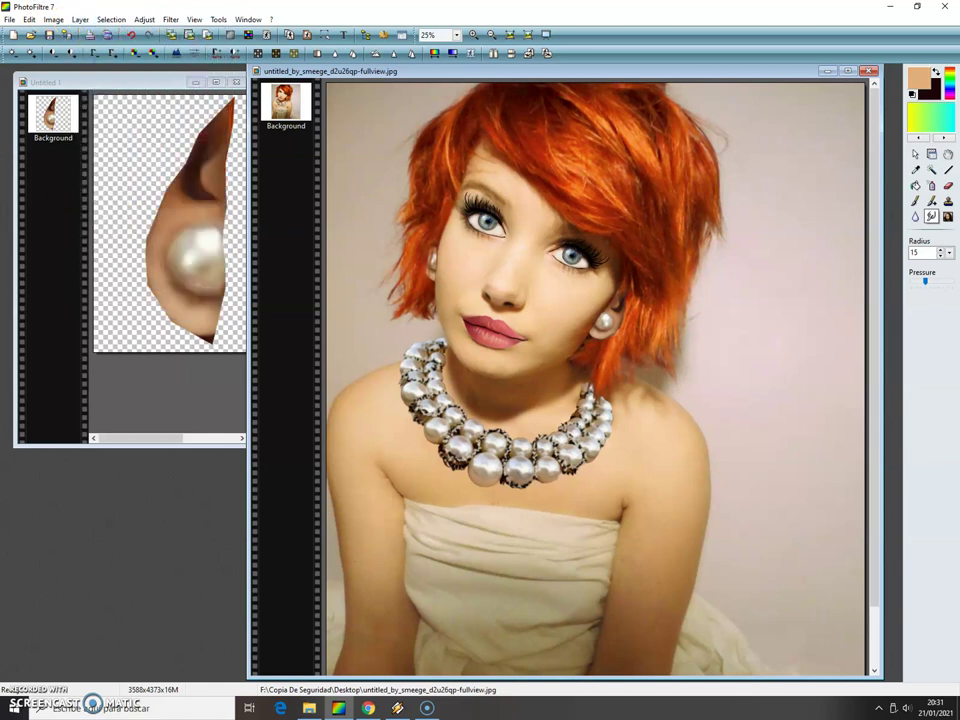
# Close the separate untitled image holding the ear cut-out, leaving only the portrait open.
pyautogui.moveTo(177, 81); pyautogui.dragTo(147, 77)
pyautogui.click(204, 77)
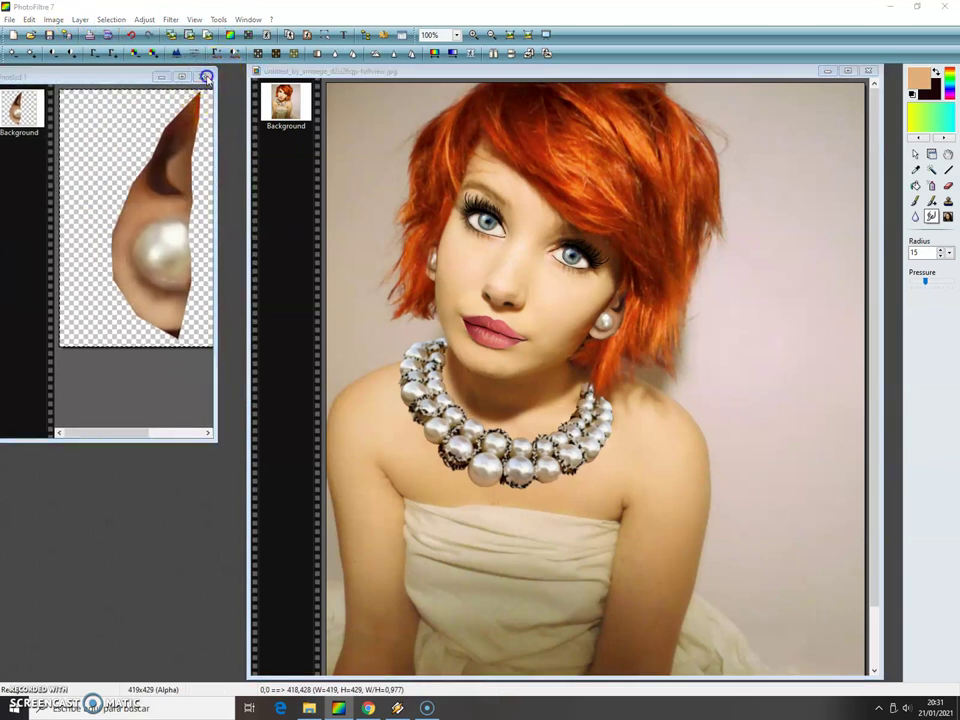
pyautogui.click(511, 387)
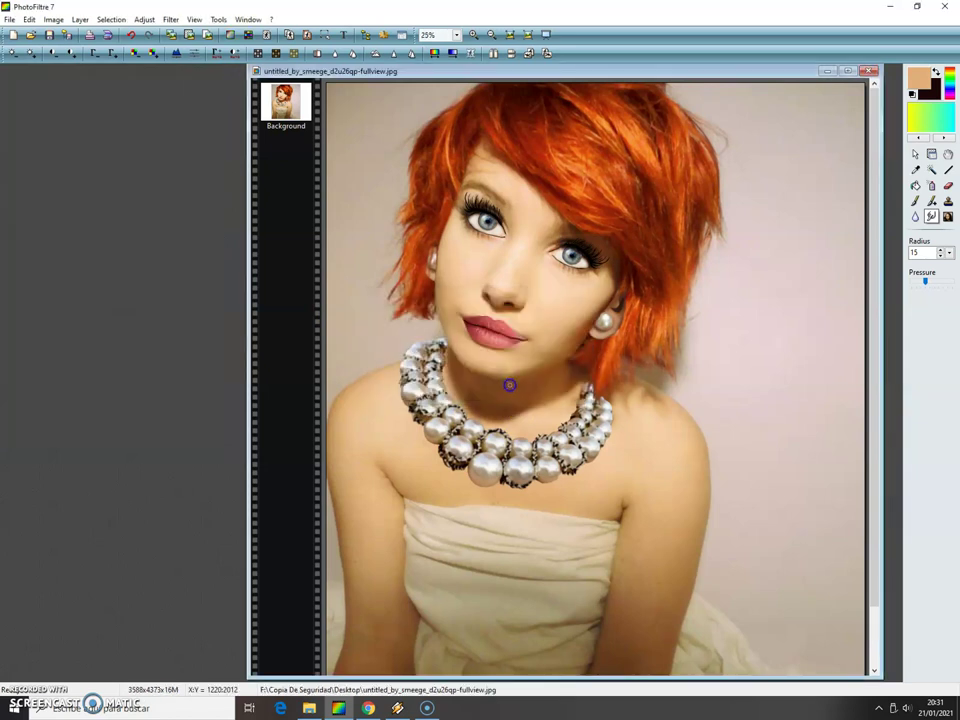